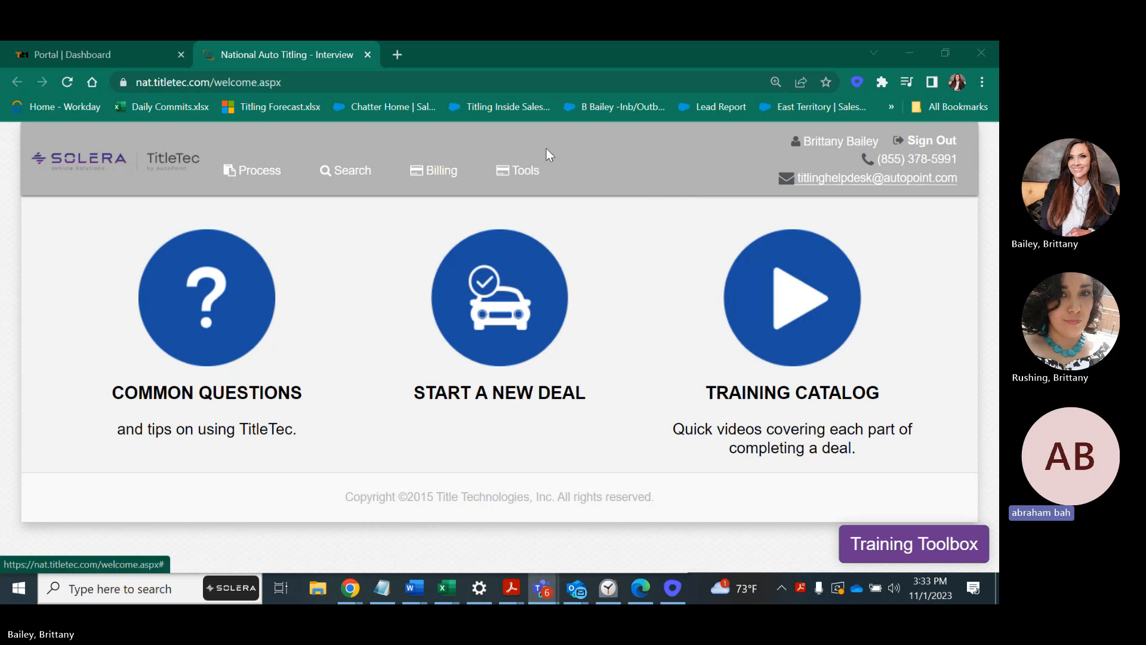
# Glance at the DEMO Deals workbook, then return to TitleTec.
pyautogui.moveTo(540, 170)
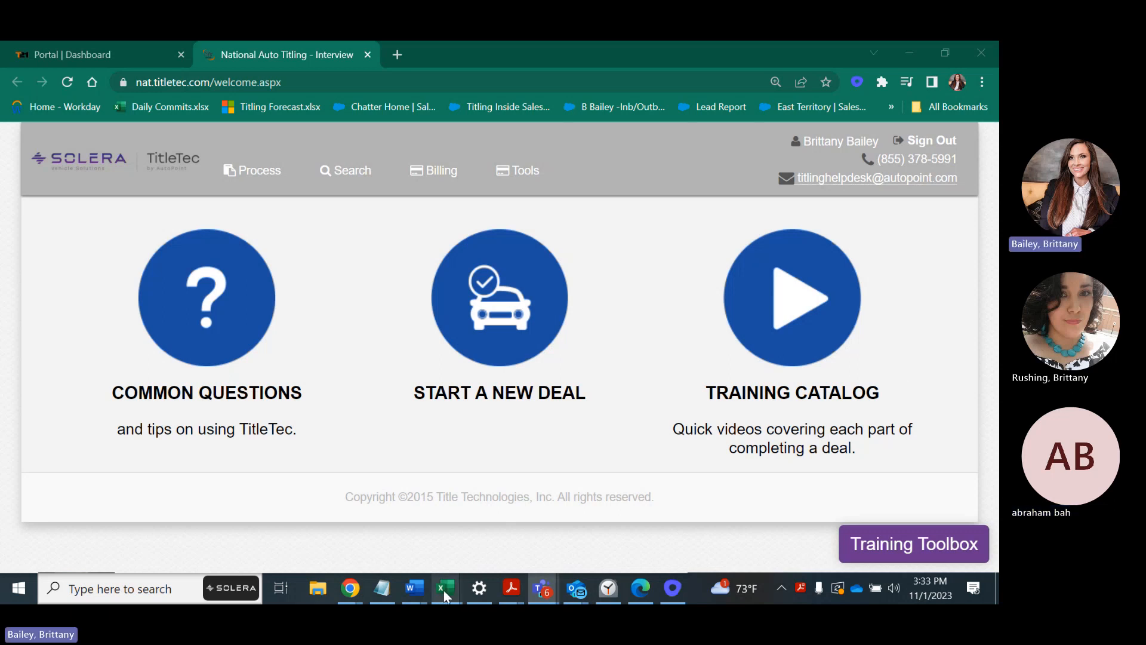
pyautogui.moveTo(443, 590)
pyautogui.click(514, 543)
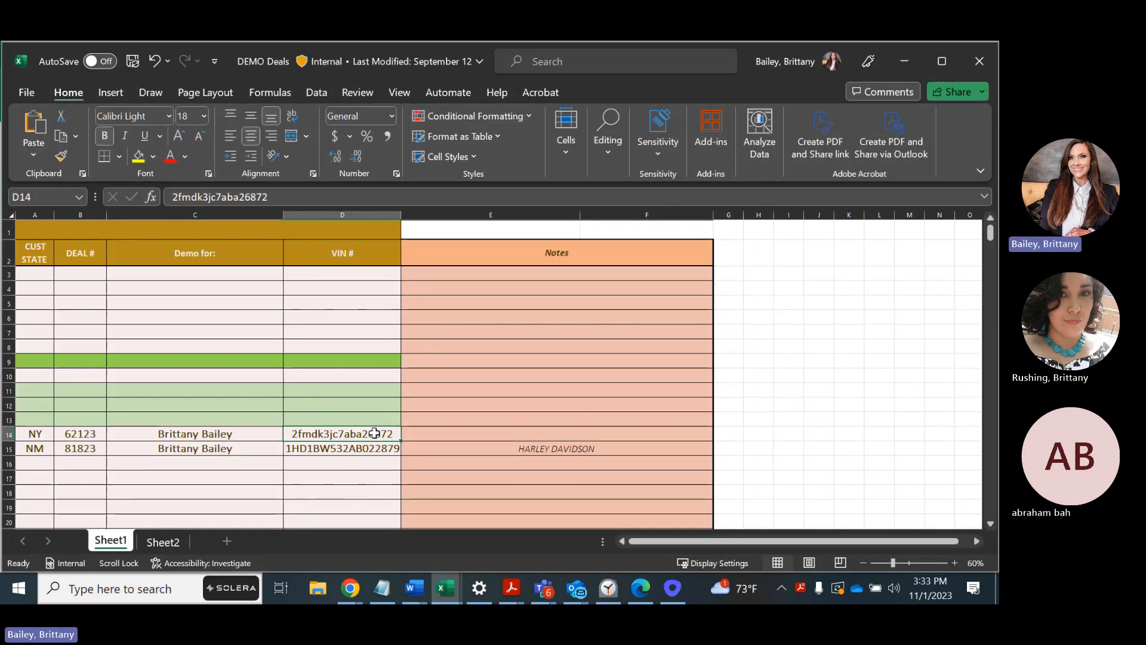
pyautogui.click(902, 64)
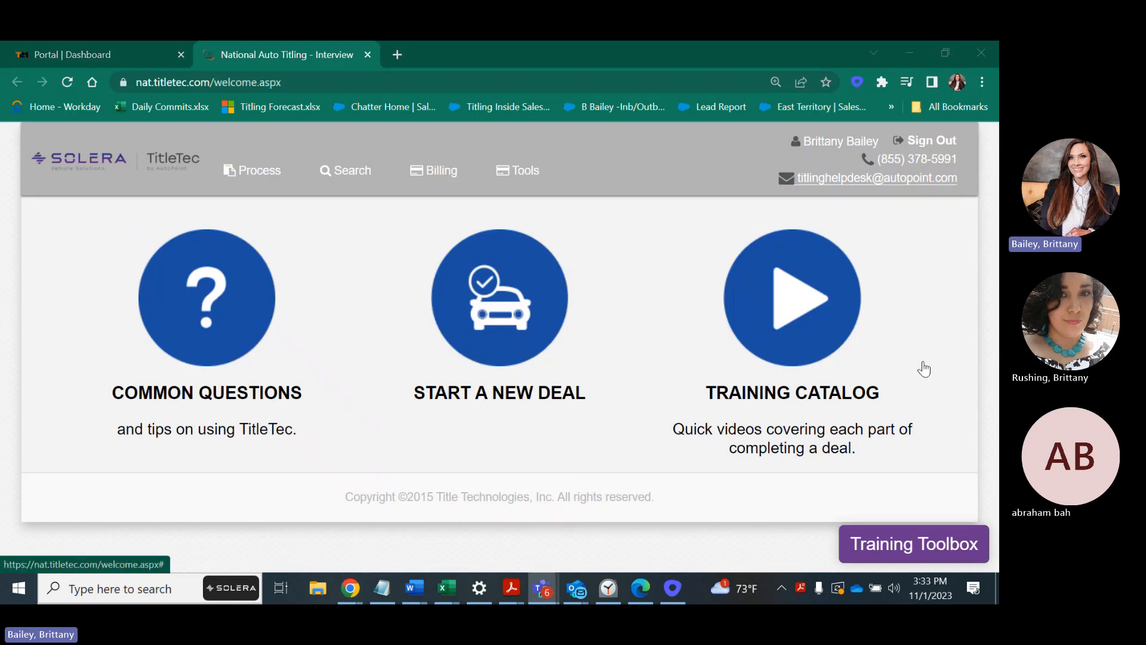
# Start a new deal and pick Arkansas as the registration state on the map.
pyautogui.click(478, 273)
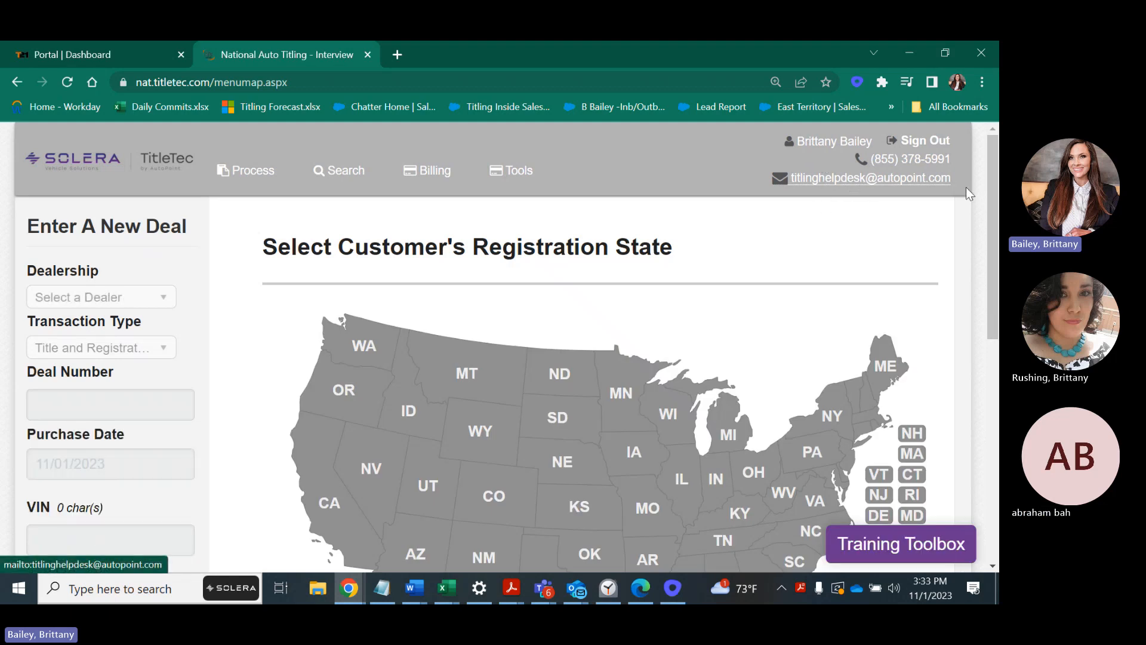
pyautogui.moveTo(995, 216); pyautogui.dragTo(989, 290)
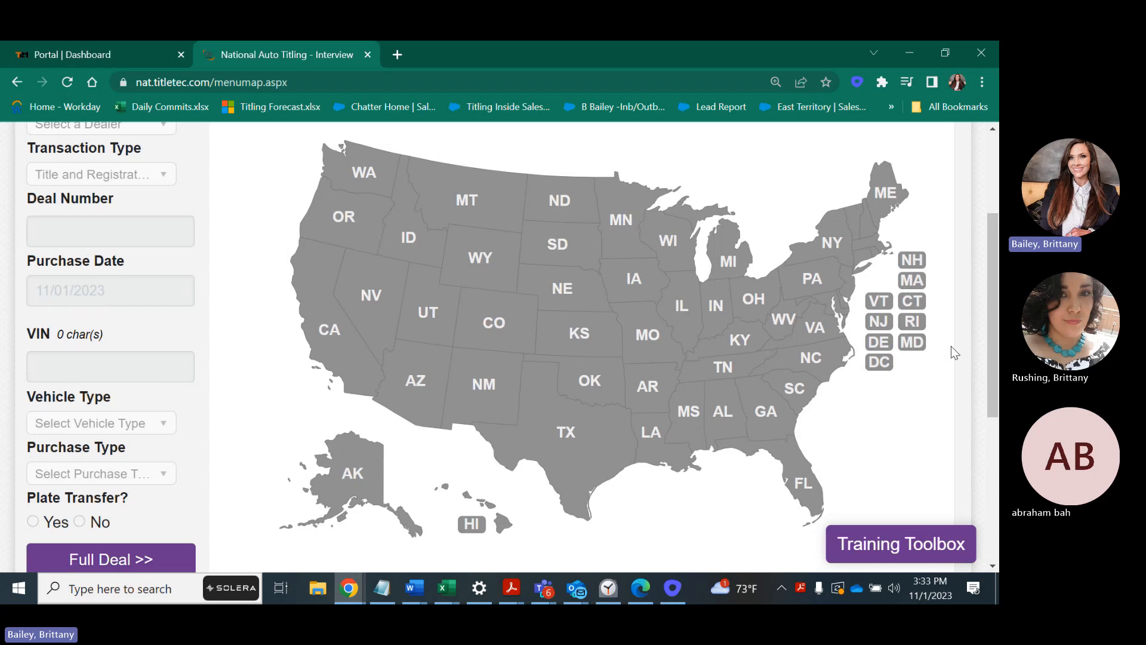
pyautogui.click(648, 387)
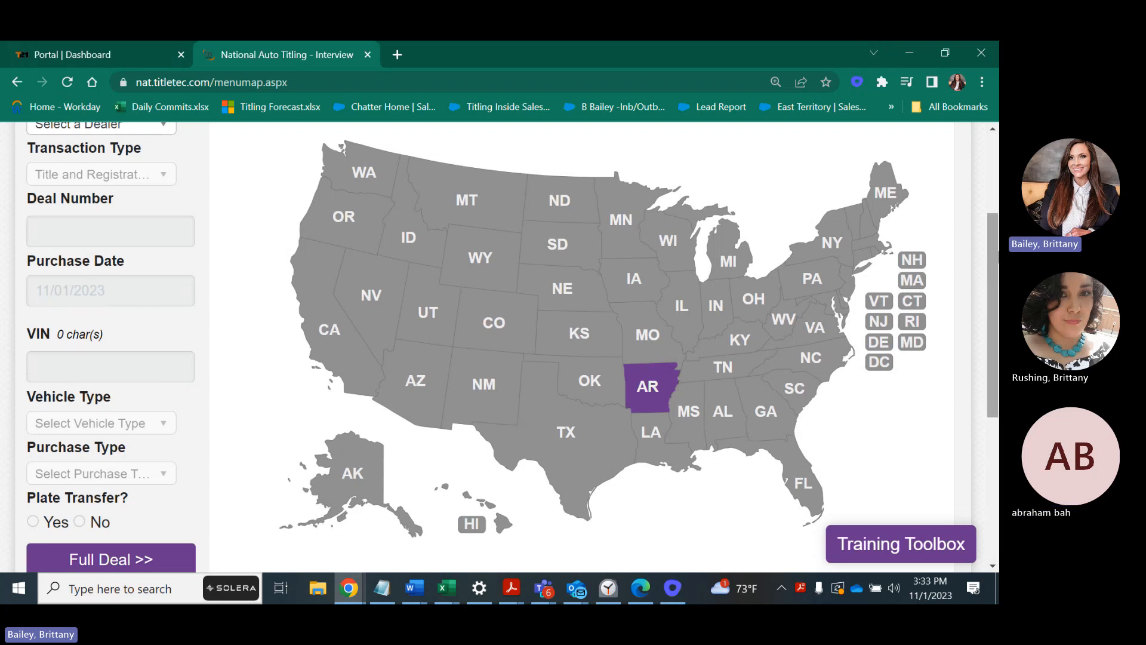
pyautogui.scroll(1, 991, 254)
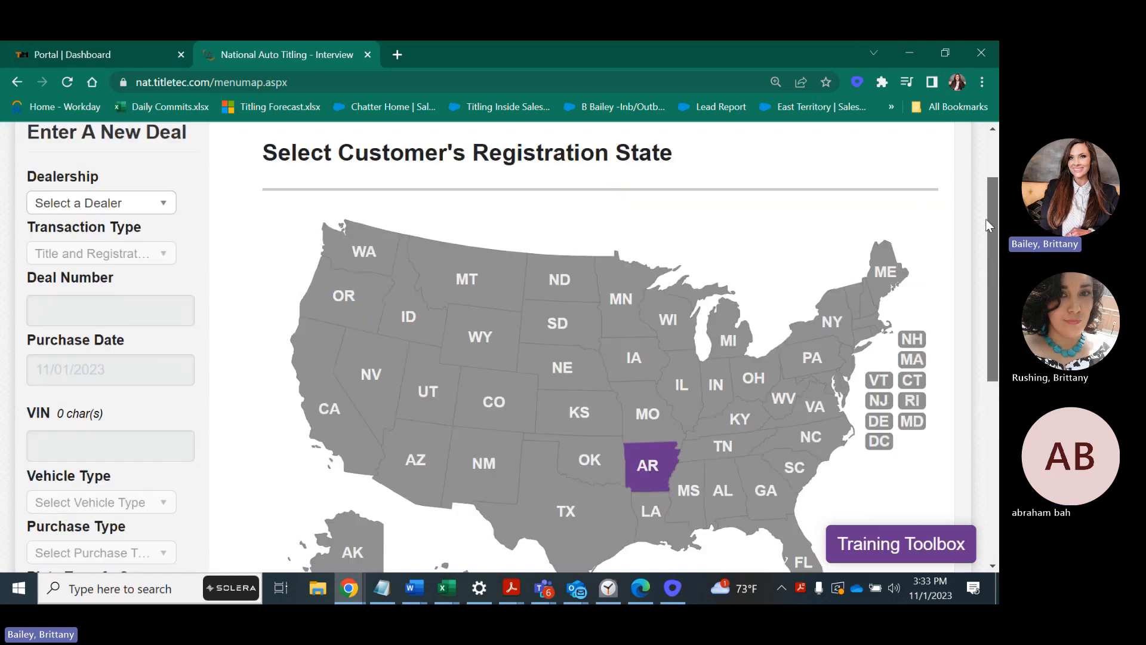
# Choose TitleTec as the dealership and load deal number 11123, which comes back Not Found.
pyautogui.click(147, 208)
pyautogui.write('titl')
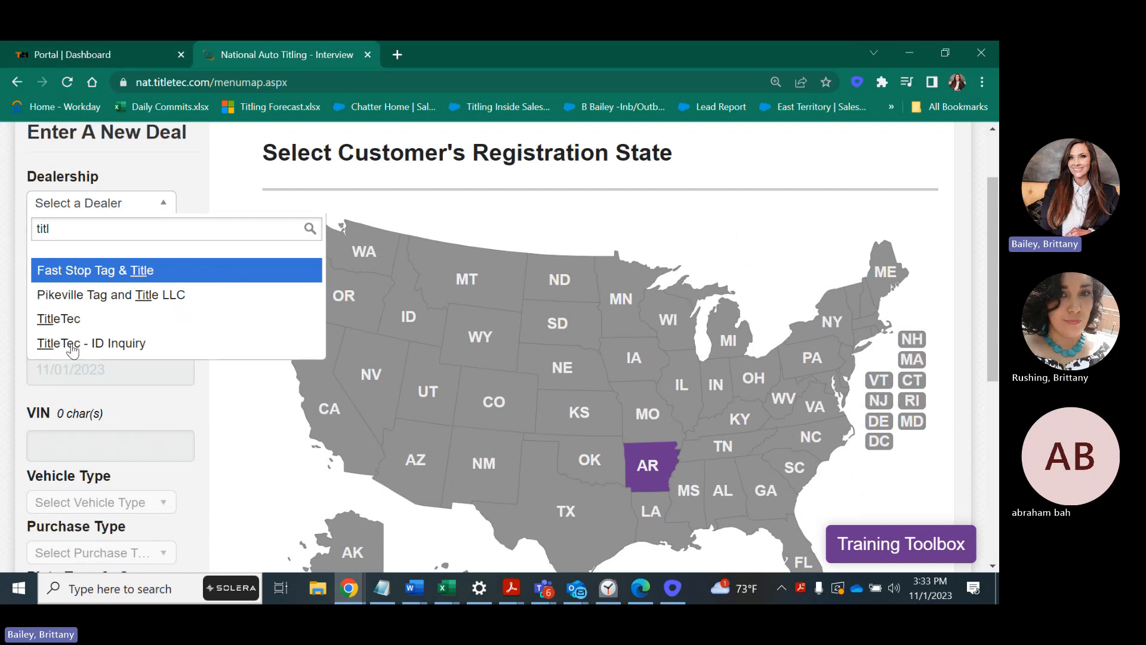
pyautogui.click(80, 318)
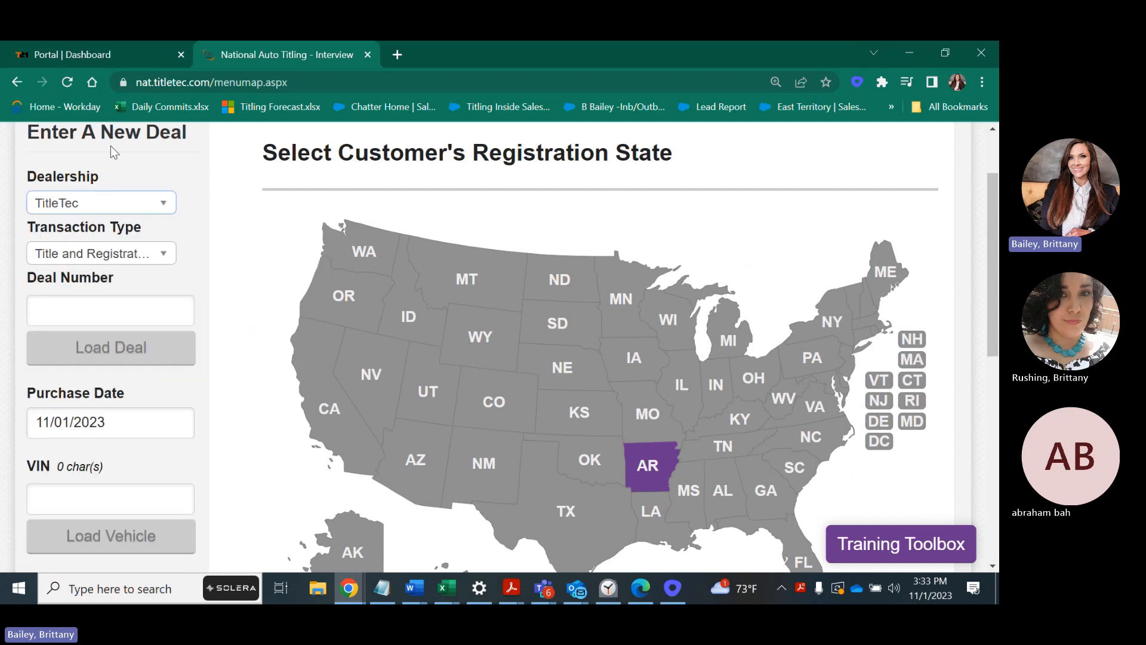
pyautogui.click(129, 280)
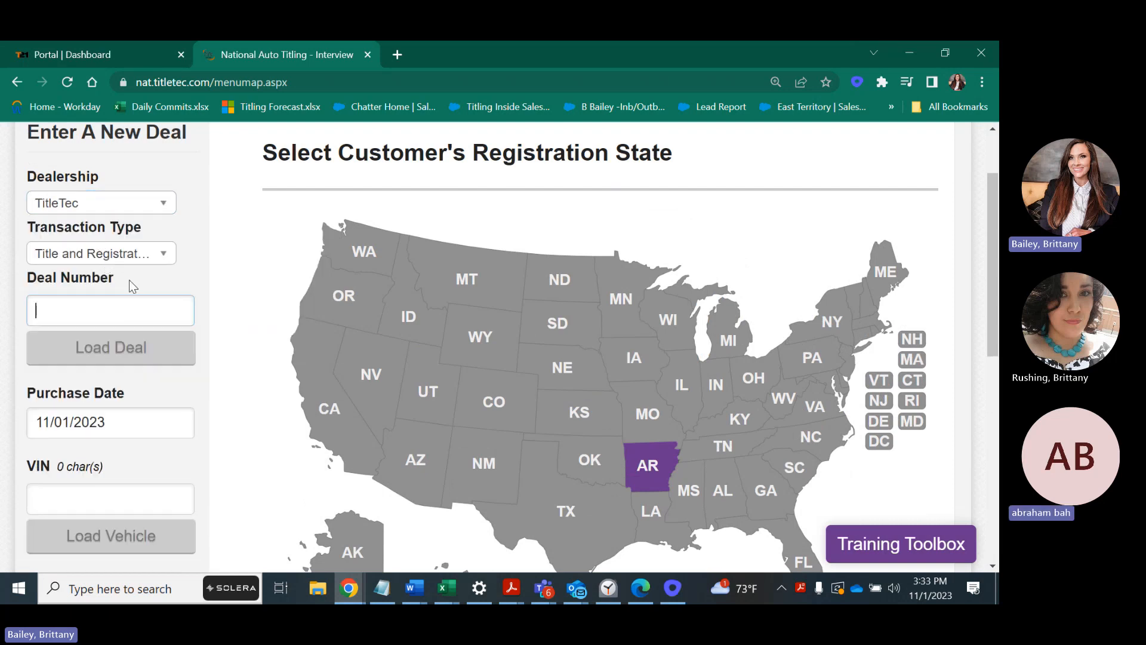
pyautogui.write('11')
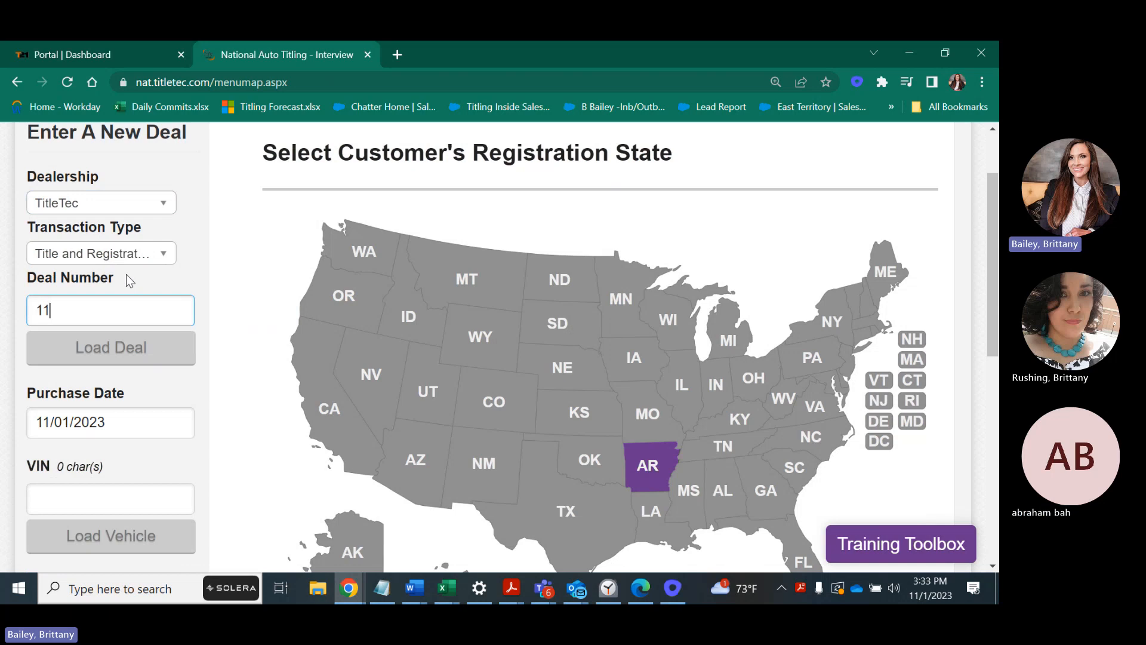
pyautogui.write('123')
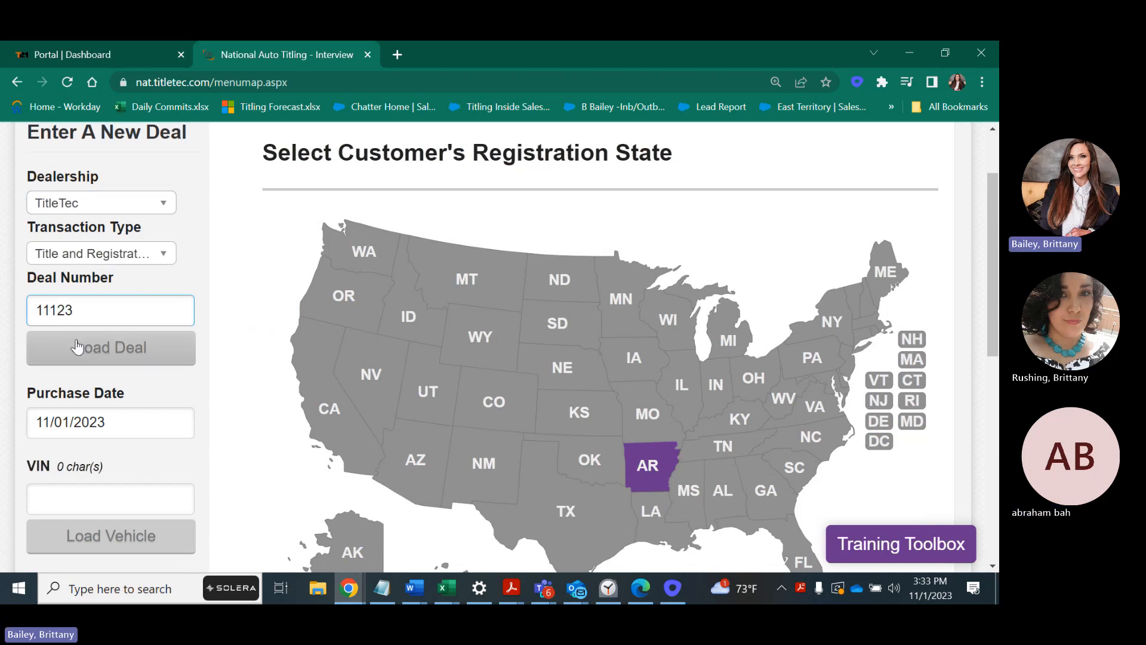
pyautogui.click(77, 346)
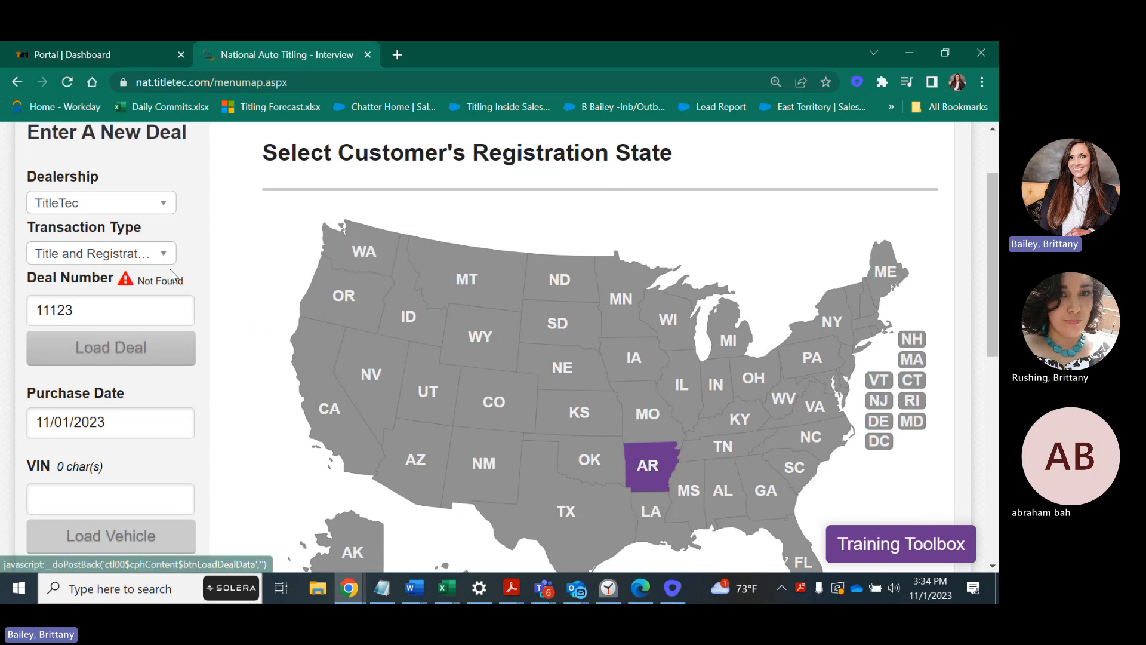
pyautogui.scroll(-1, 992, 301)
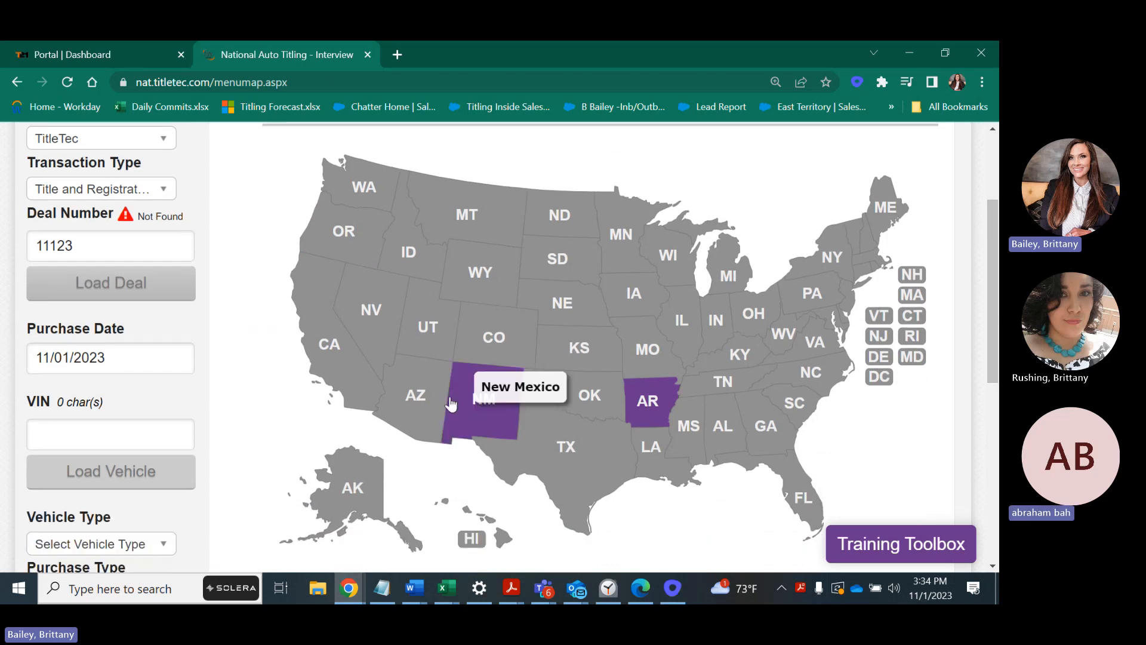
pyautogui.click(99, 434)
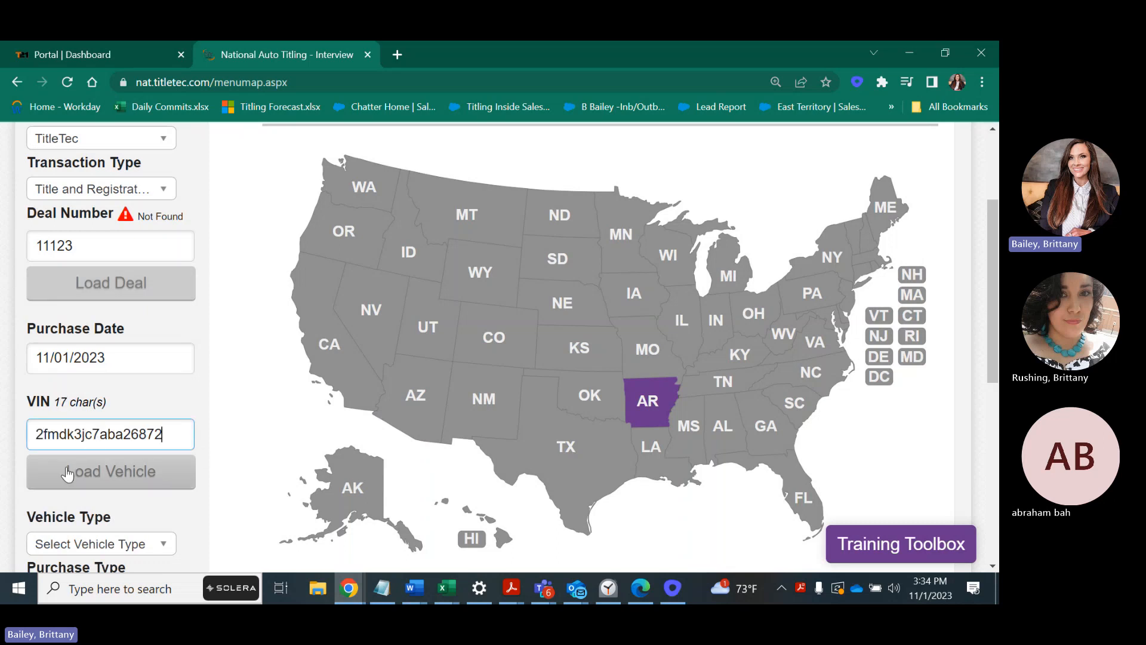
pyautogui.click(65, 472)
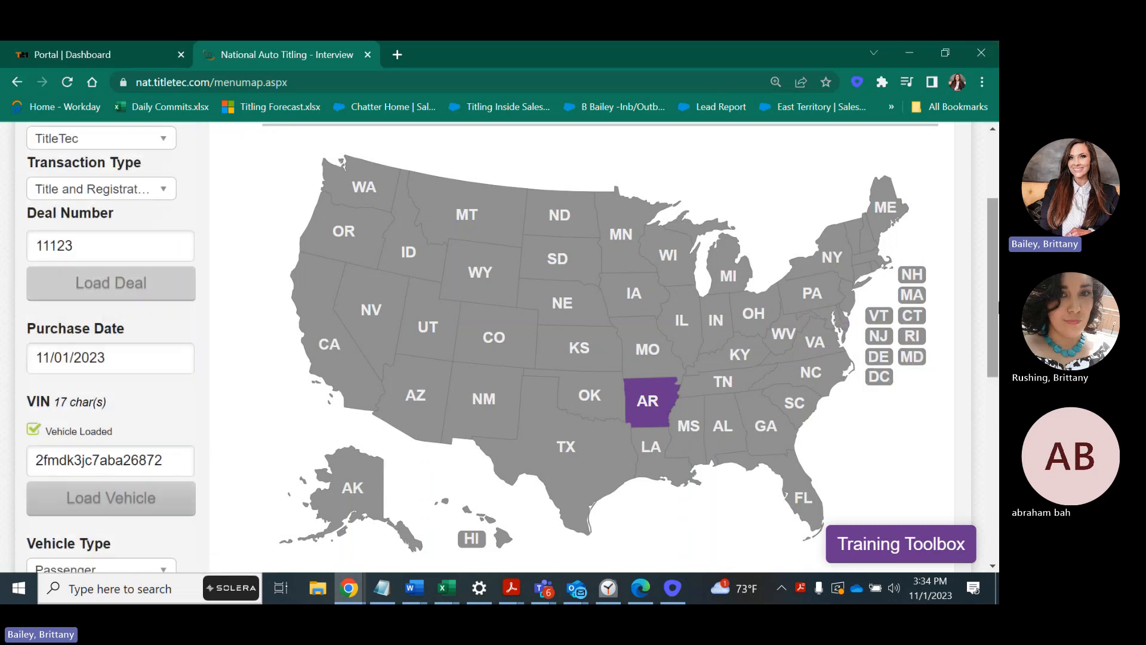
pyautogui.scroll(-3, 3, 407)
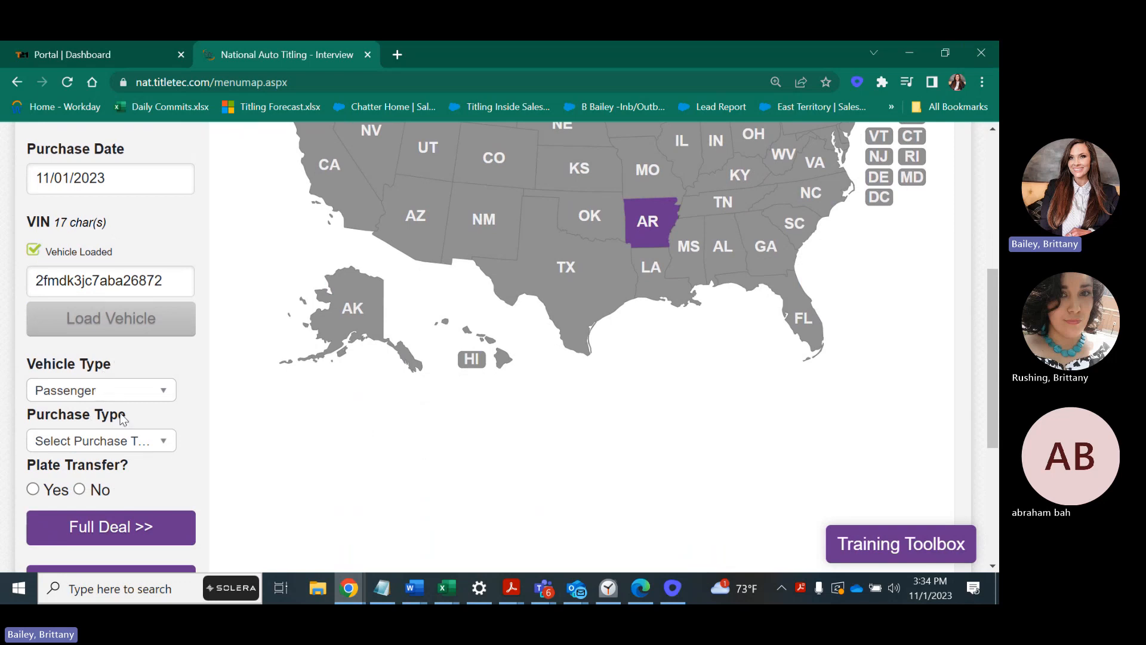
pyautogui.click(130, 448)
pyautogui.scroll(-1, 131, 453)
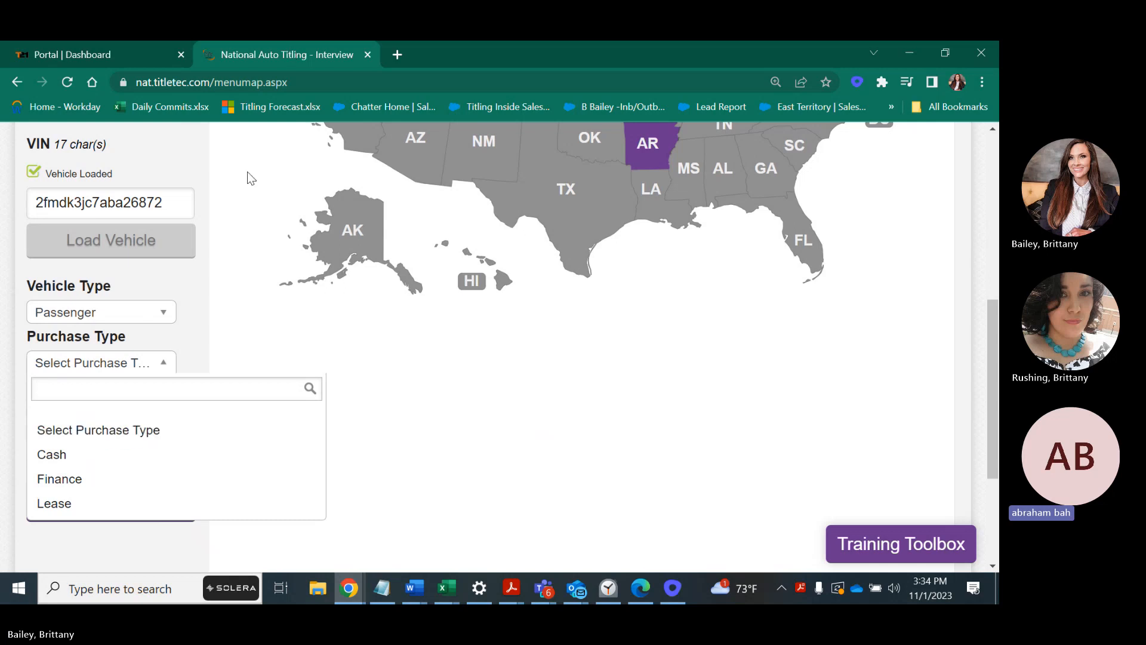
# Choose Cash as the purchase type and No for plate transfer.
pyautogui.click(136, 460)
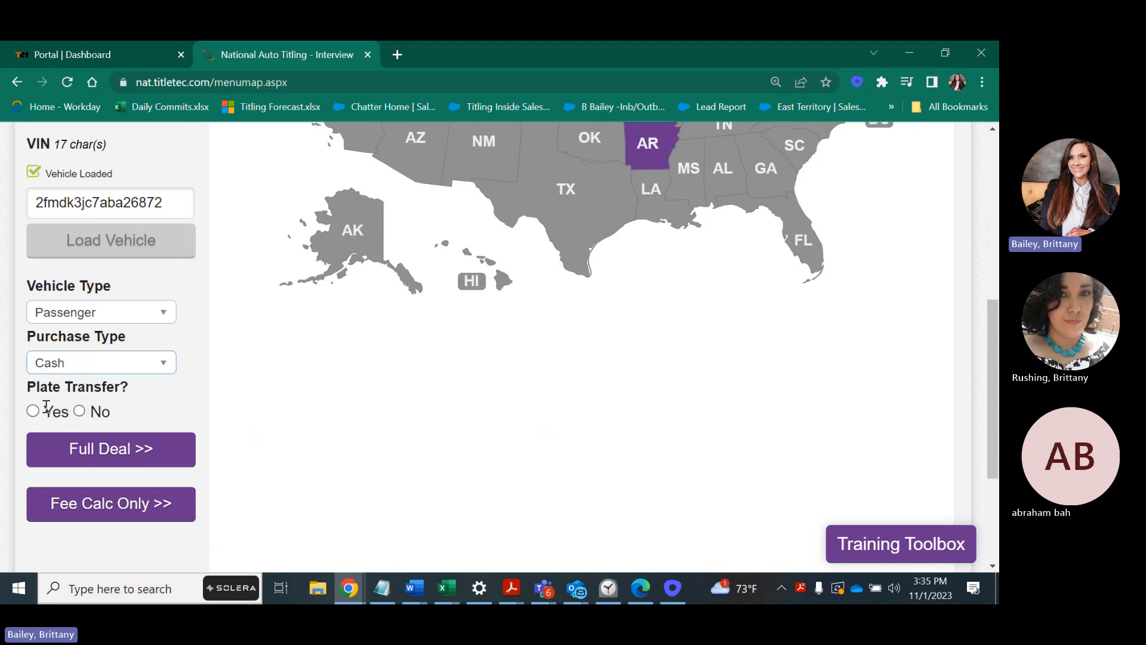
pyautogui.click(79, 411)
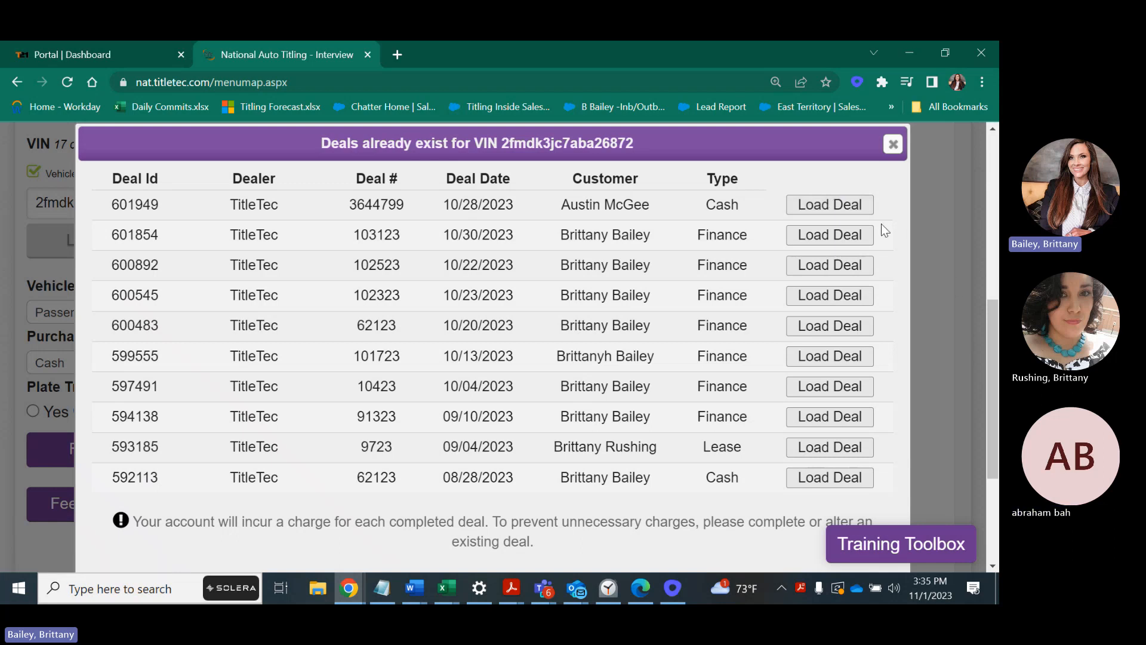
# Create a new deal 11123 instead of reusing one of the existing deals for this VIN.
pyautogui.moveTo(991, 322); pyautogui.dragTo(987, 370)
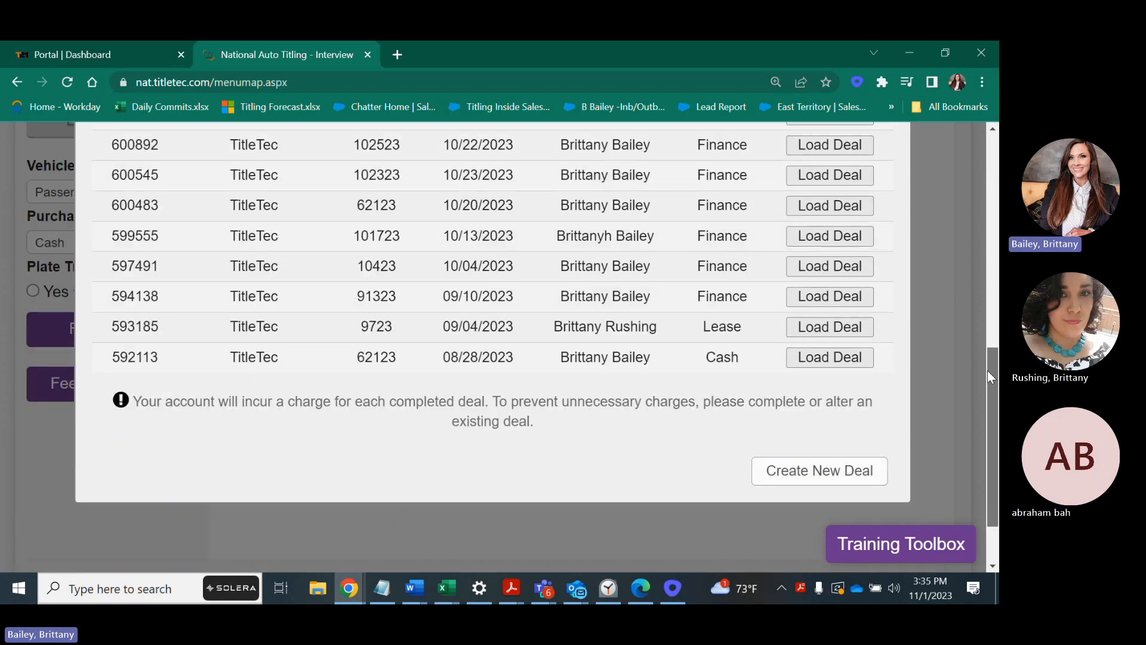
pyautogui.click(822, 465)
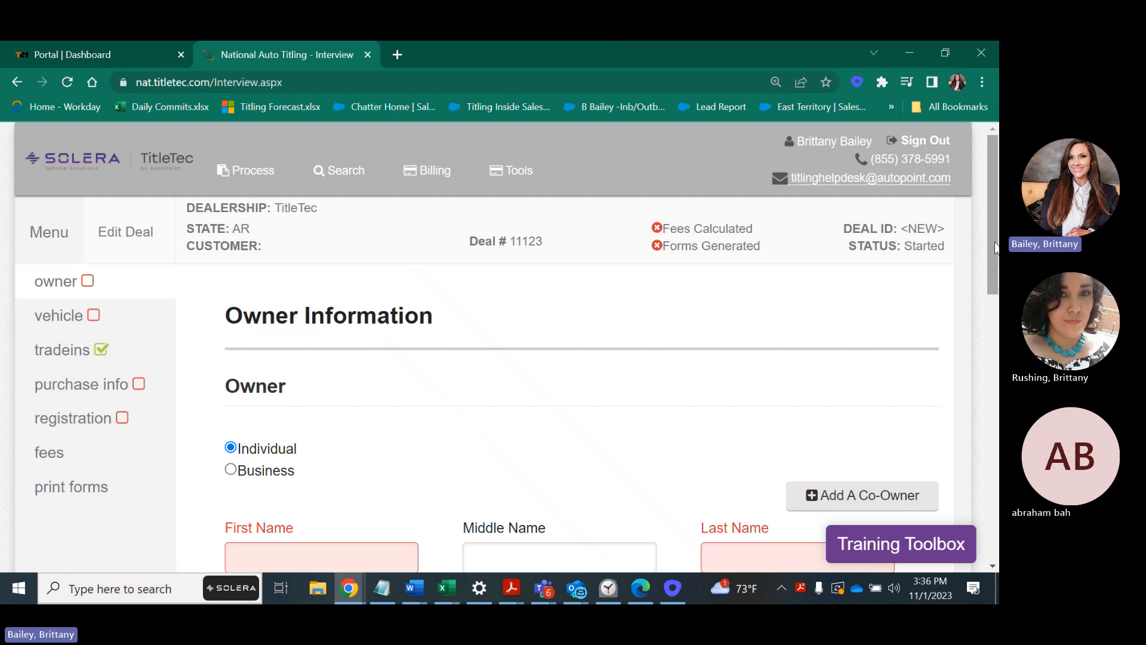
# Enter the owner's first and last name, a birth date on the 8th, and driver's license number.
pyautogui.scroll(-1, 995, 283)
pyautogui.click(356, 334)
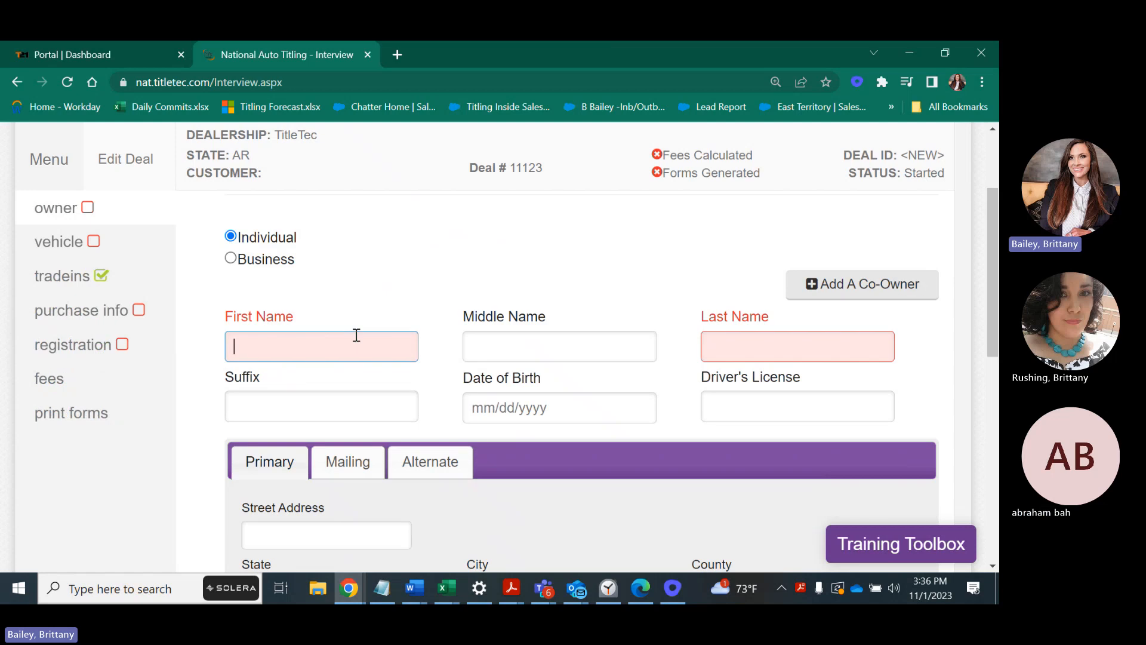
pyautogui.press('Tab')
pyautogui.press('Tab')
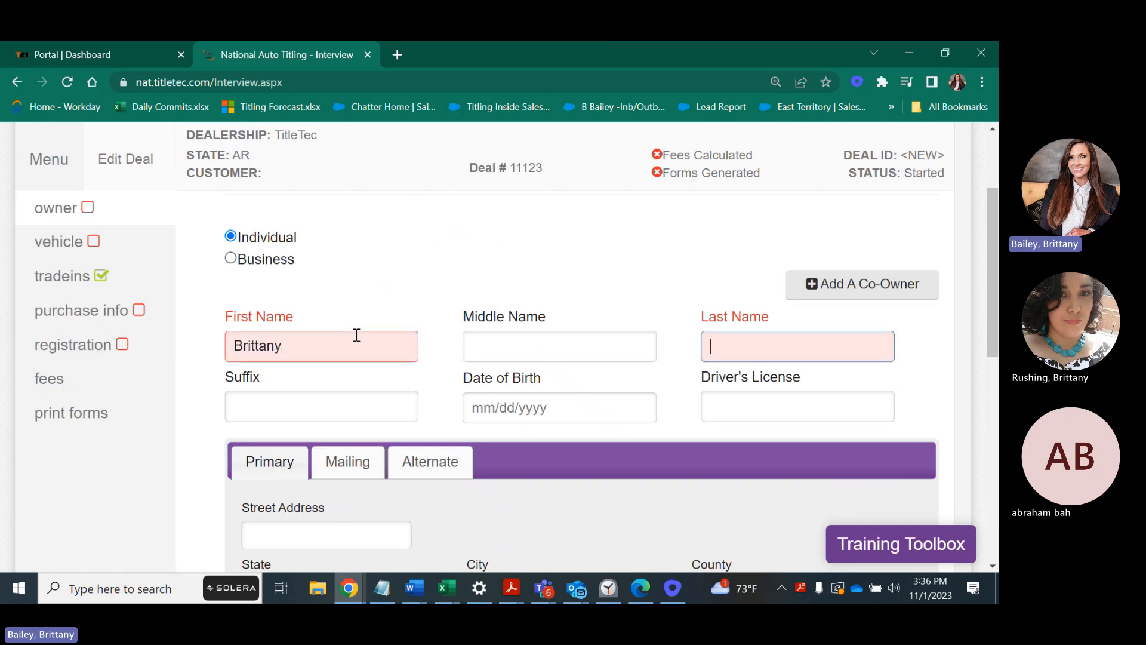
pyautogui.click(539, 404)
pyautogui.click(598, 296)
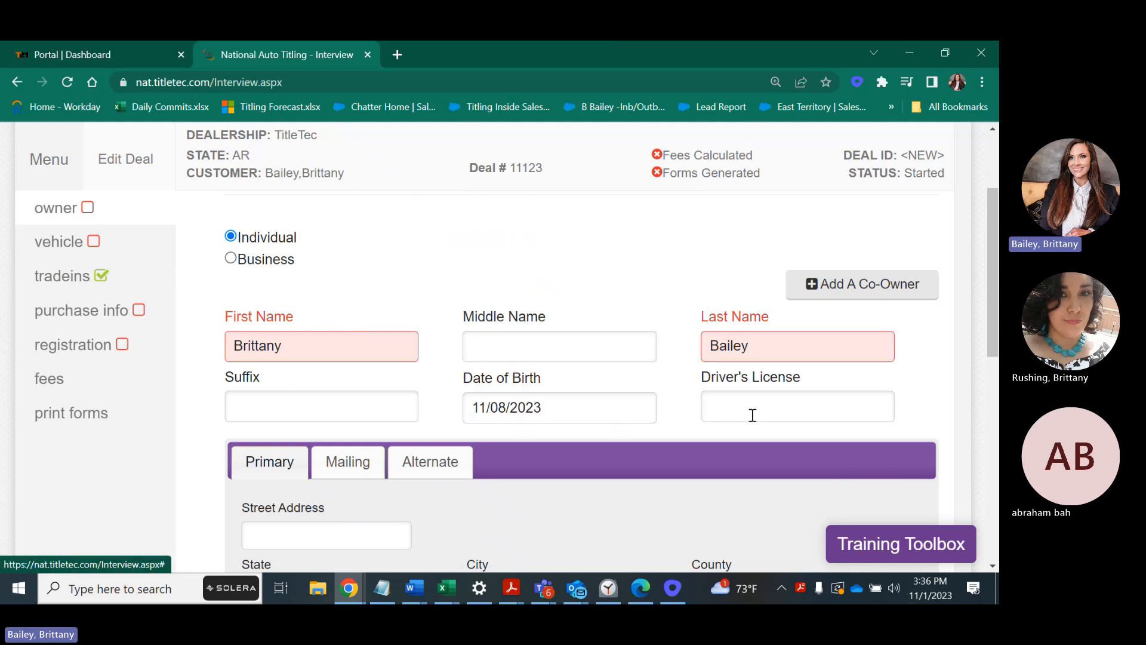
pyautogui.click(753, 413)
pyautogui.write('55555555')
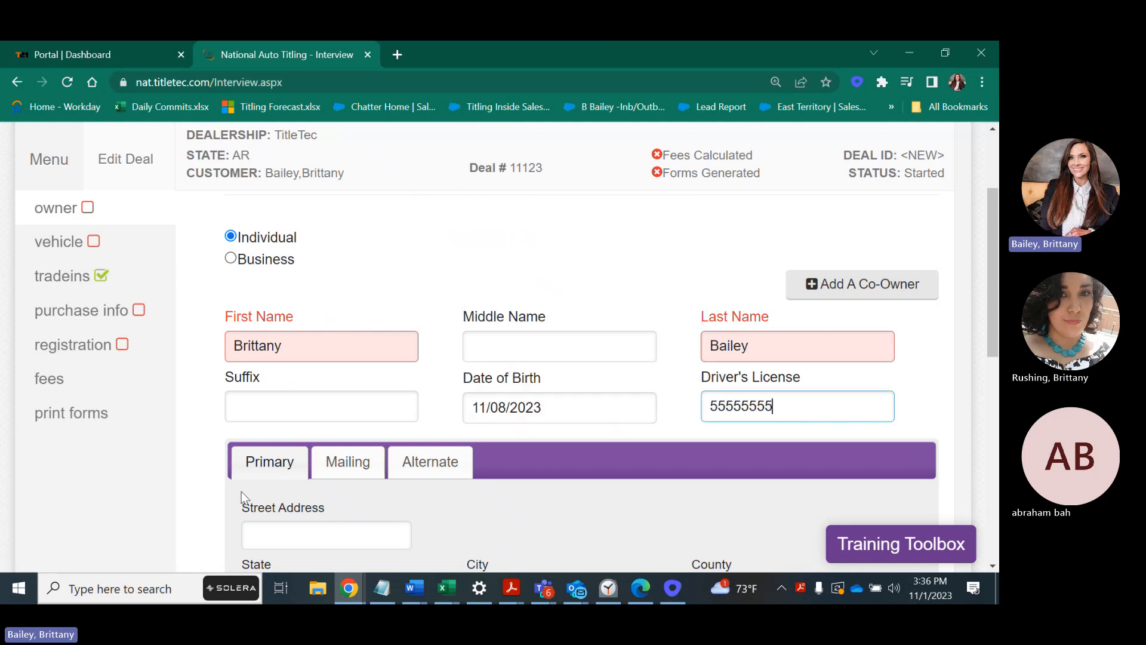
# Set the owner's address to Adona, Perry County, Arkansas and continue to the vehicle step.
pyautogui.moveTo(994, 297); pyautogui.dragTo(995, 365)
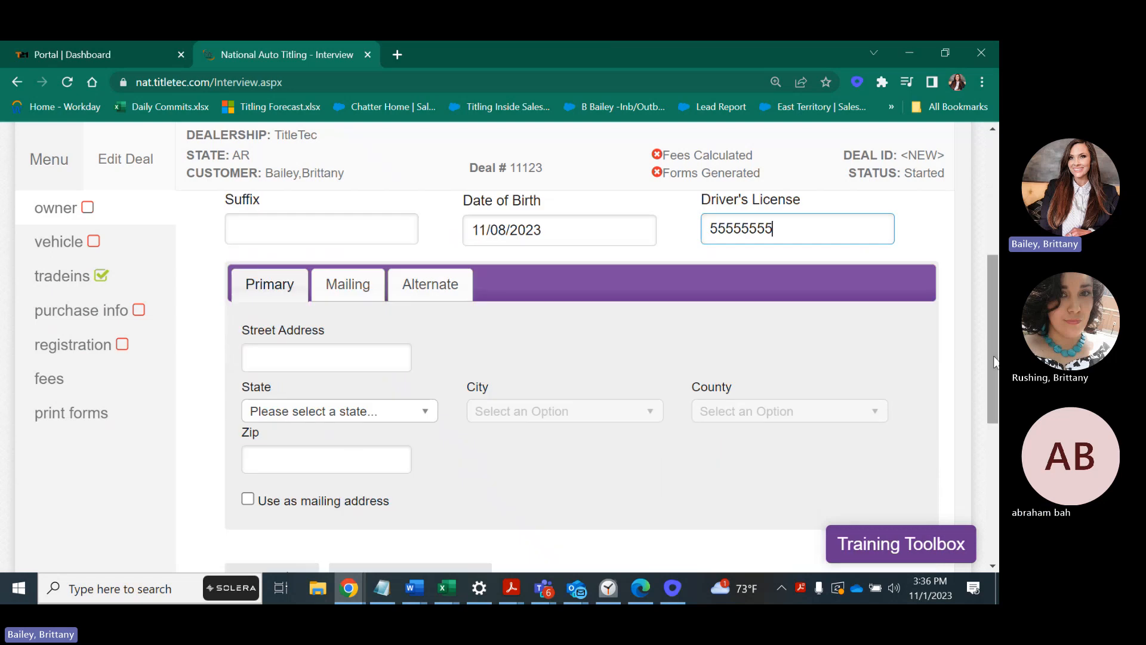
pyautogui.click(361, 410)
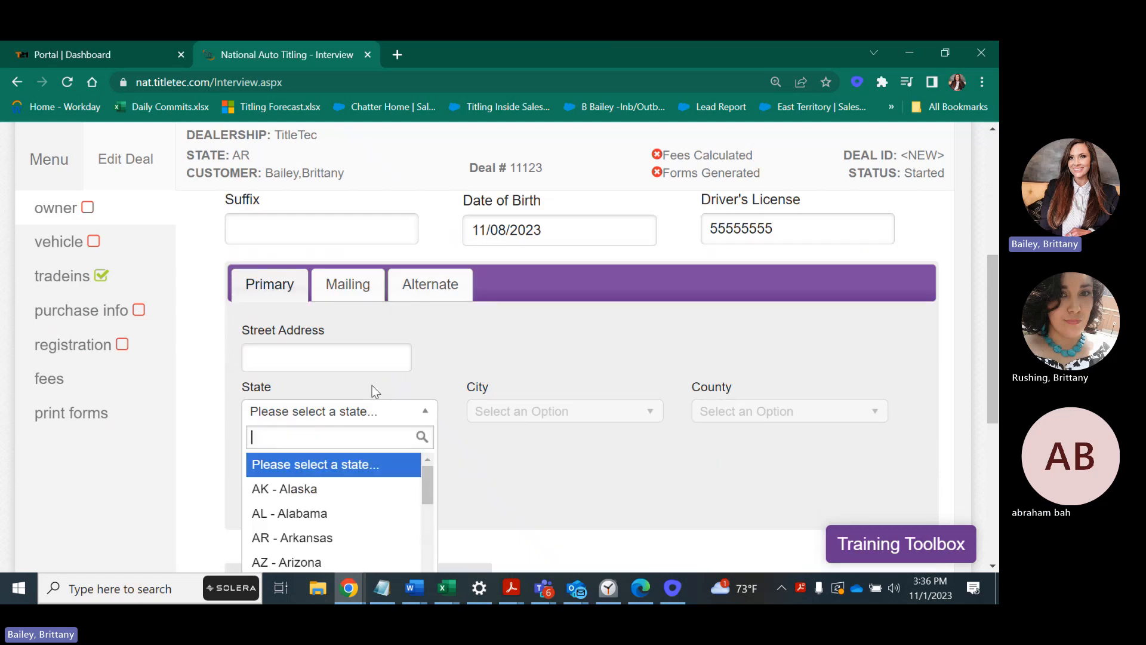
pyautogui.write('ar')
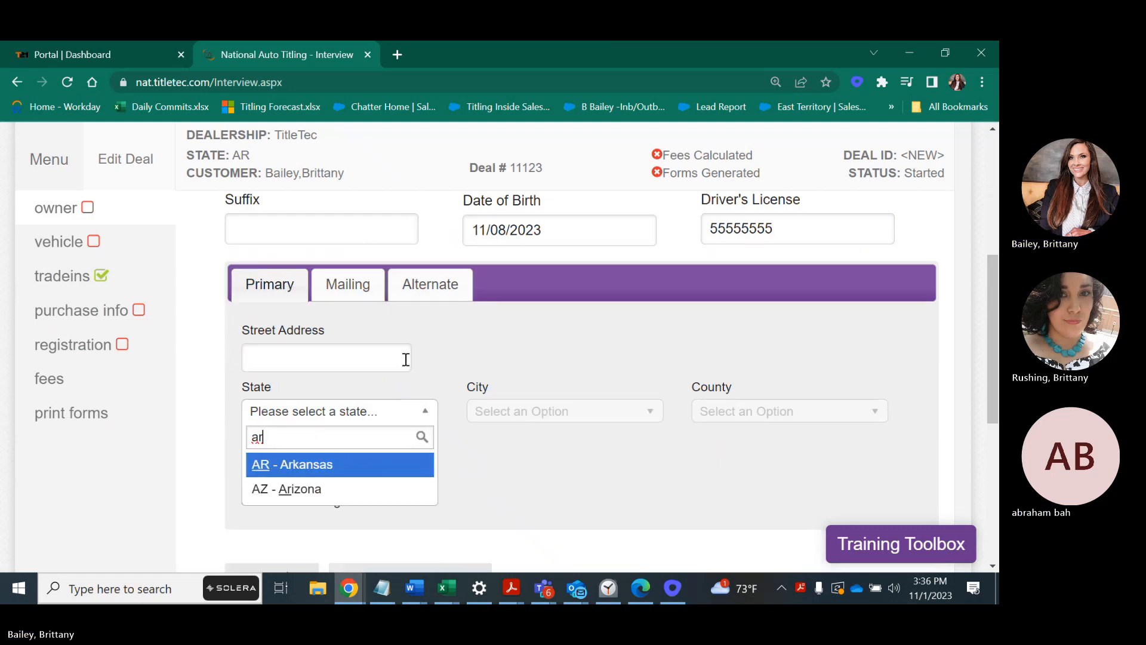
pyautogui.click(284, 466)
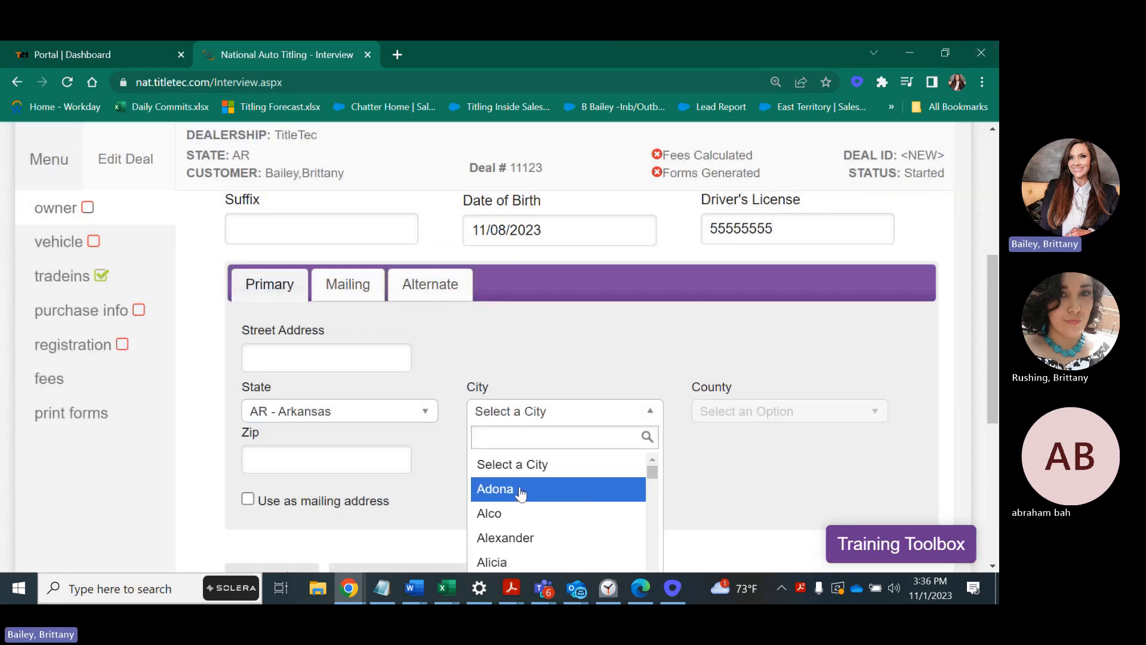
pyautogui.click(520, 490)
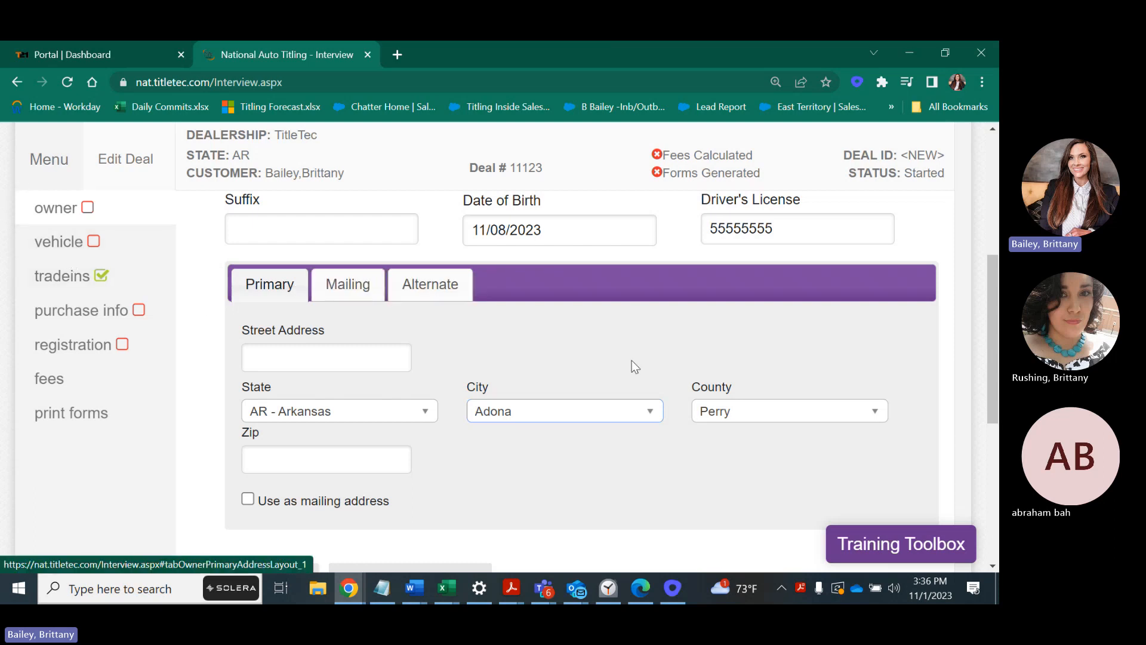
pyautogui.scroll(-3, 986, 311)
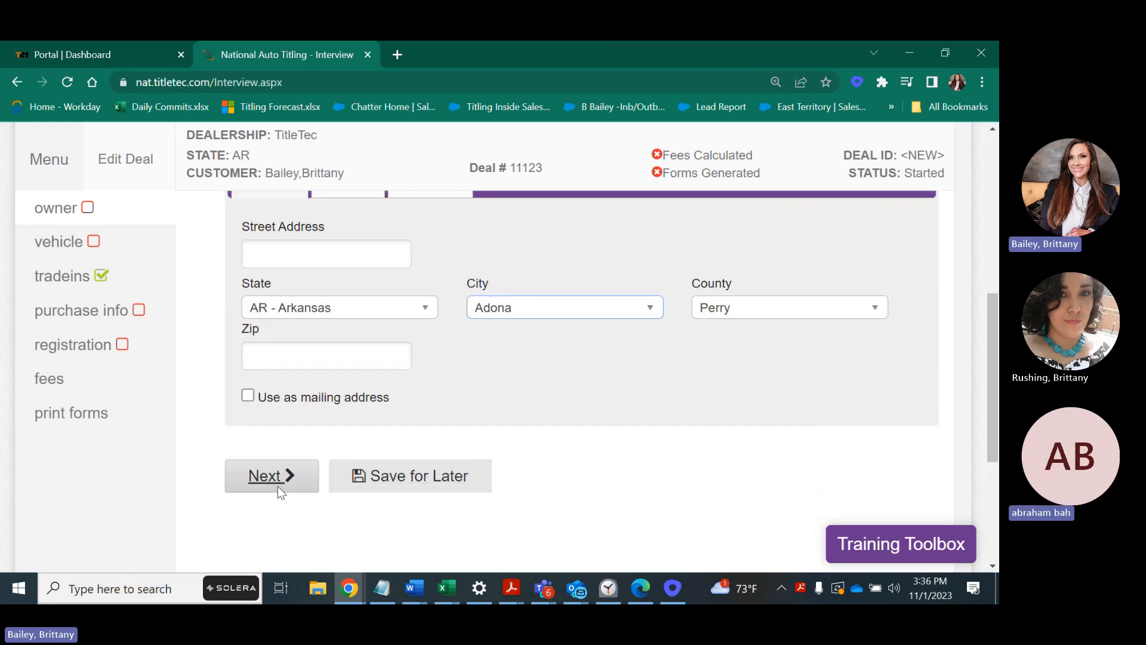
pyautogui.click(278, 487)
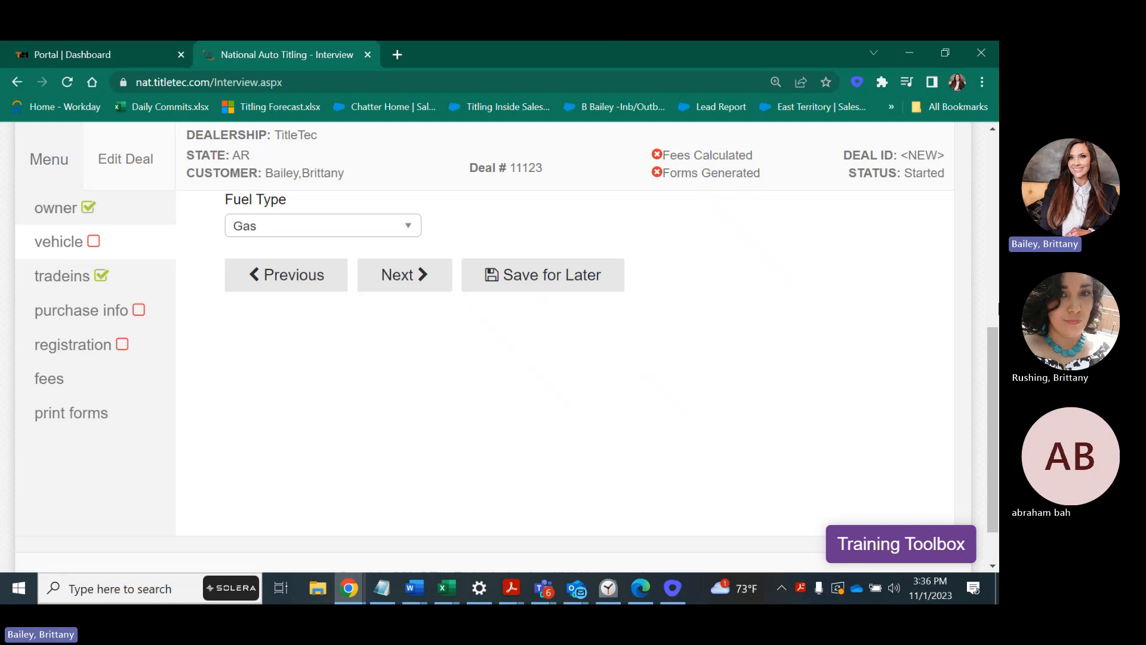
# Mark the 2010 Ford Edge as Used with AL - Alabama as the previous title state.
pyautogui.moveTo(987, 358); pyautogui.dragTo(990, 225)
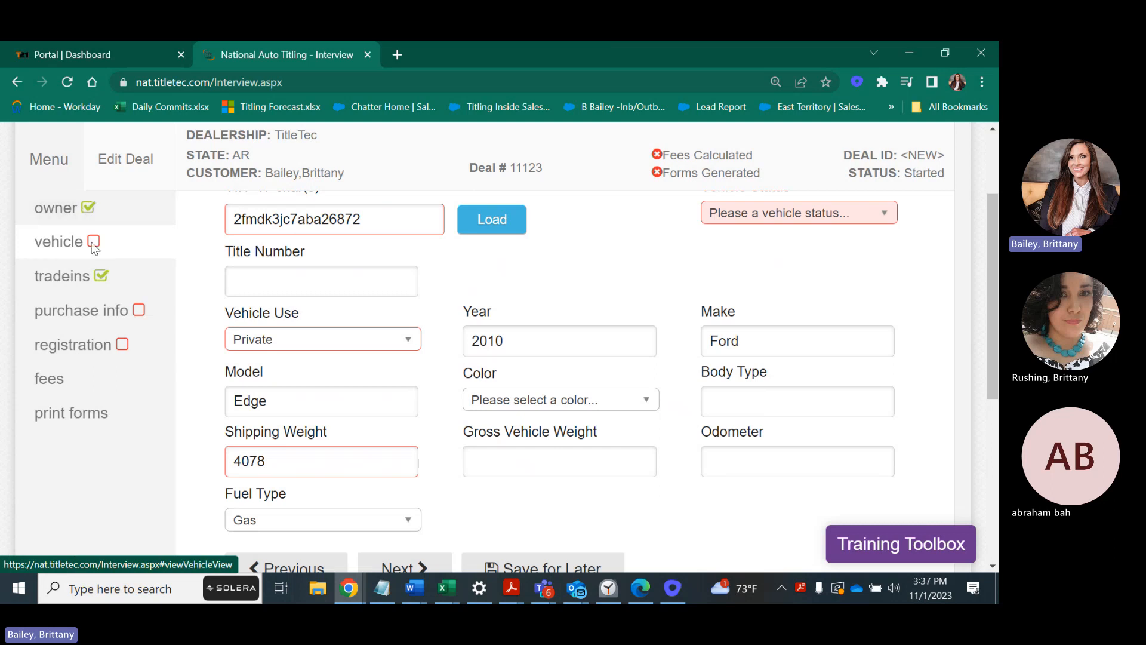
pyautogui.moveTo(992, 229); pyautogui.dragTo(992, 170)
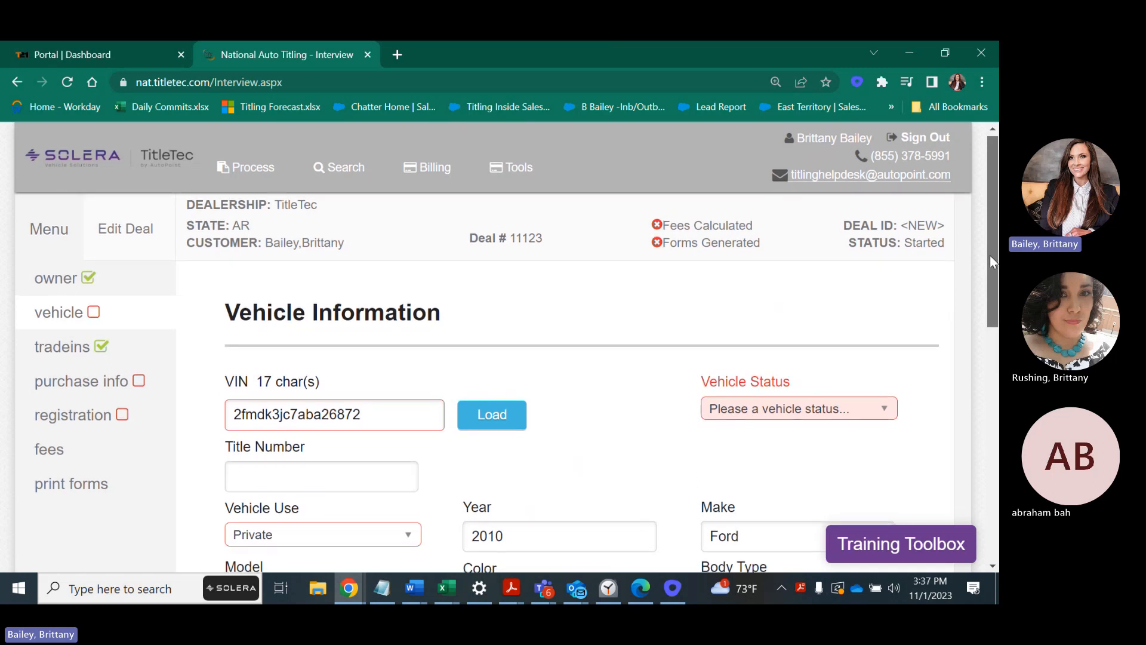
pyautogui.moveTo(990, 255); pyautogui.dragTo(988, 277)
pyautogui.scroll(-3, 988, 278)
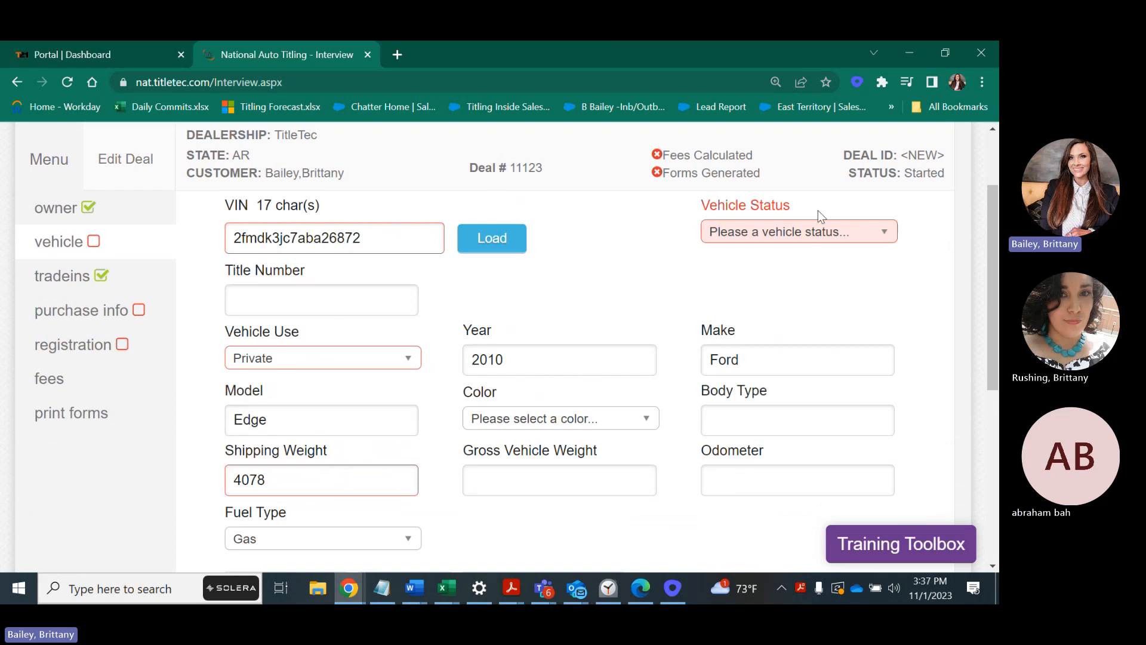
pyautogui.click(833, 237)
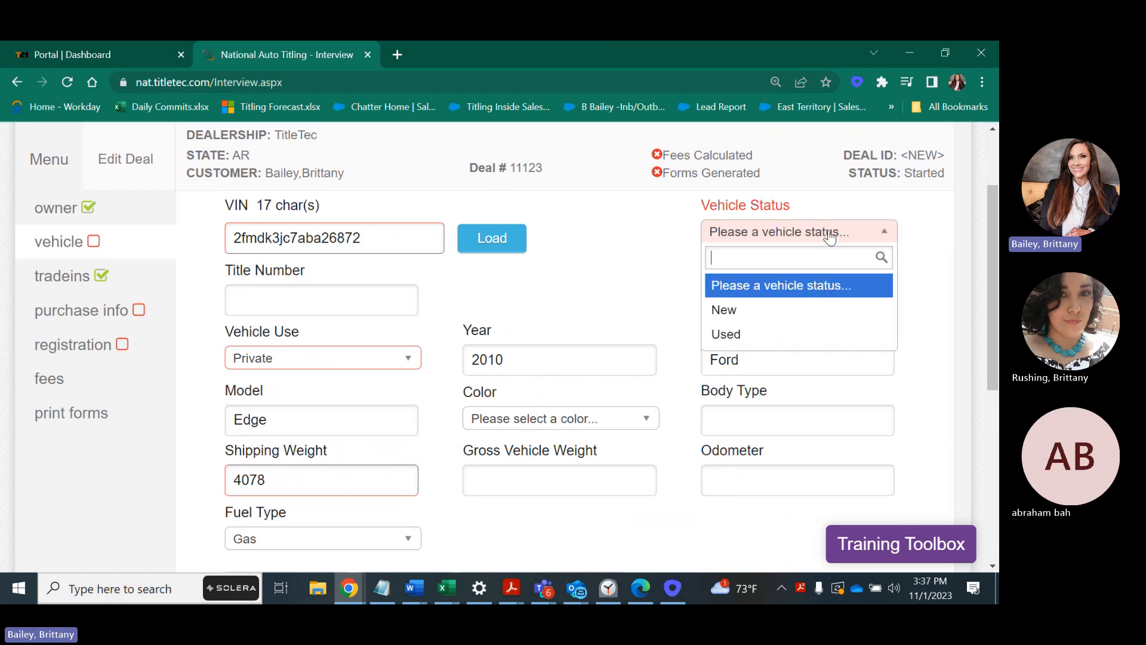
pyautogui.click(786, 336)
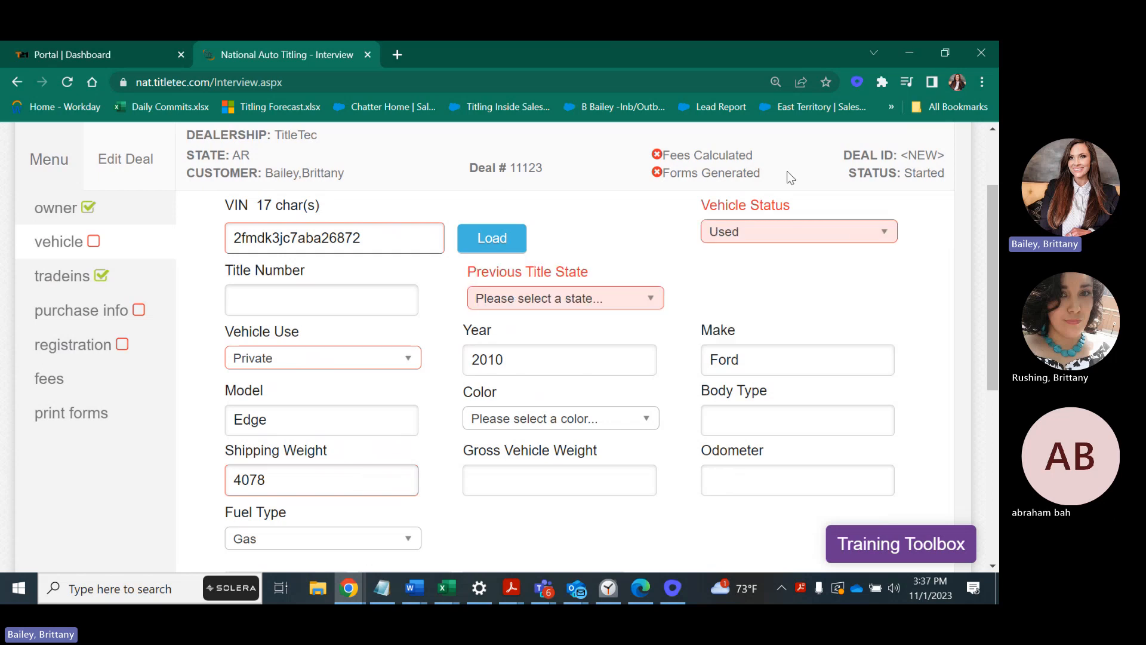
pyautogui.click(549, 300)
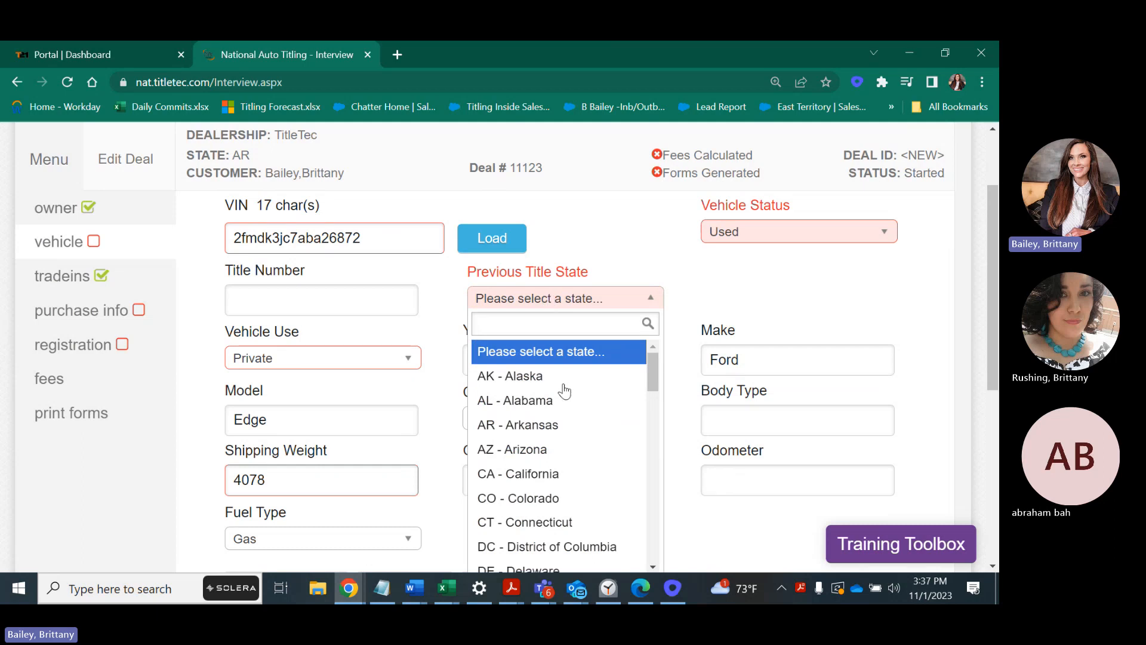
pyautogui.moveTo(653, 377)
pyautogui.mouseDown()
pyautogui.moveTo(653, 401)
pyautogui.moveTo(653, 384)
pyautogui.mouseUp()
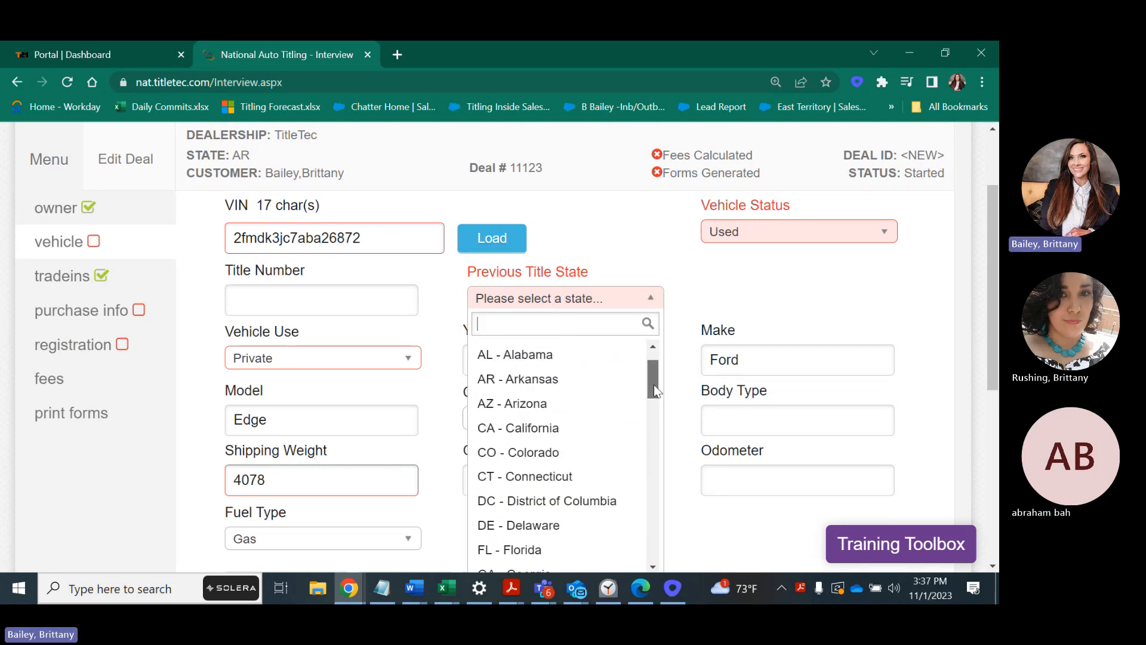
pyautogui.click(536, 362)
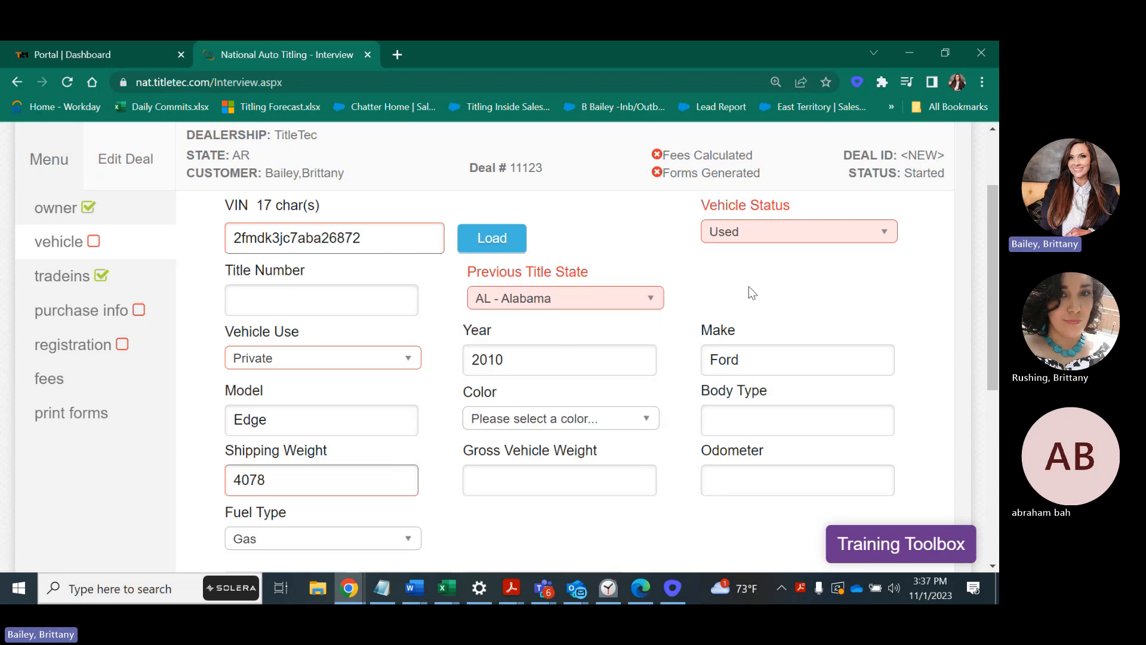
# Keep vehicle use as Private and continue to the Trade-Ins page.
pyautogui.scroll(-2, 993, 276)
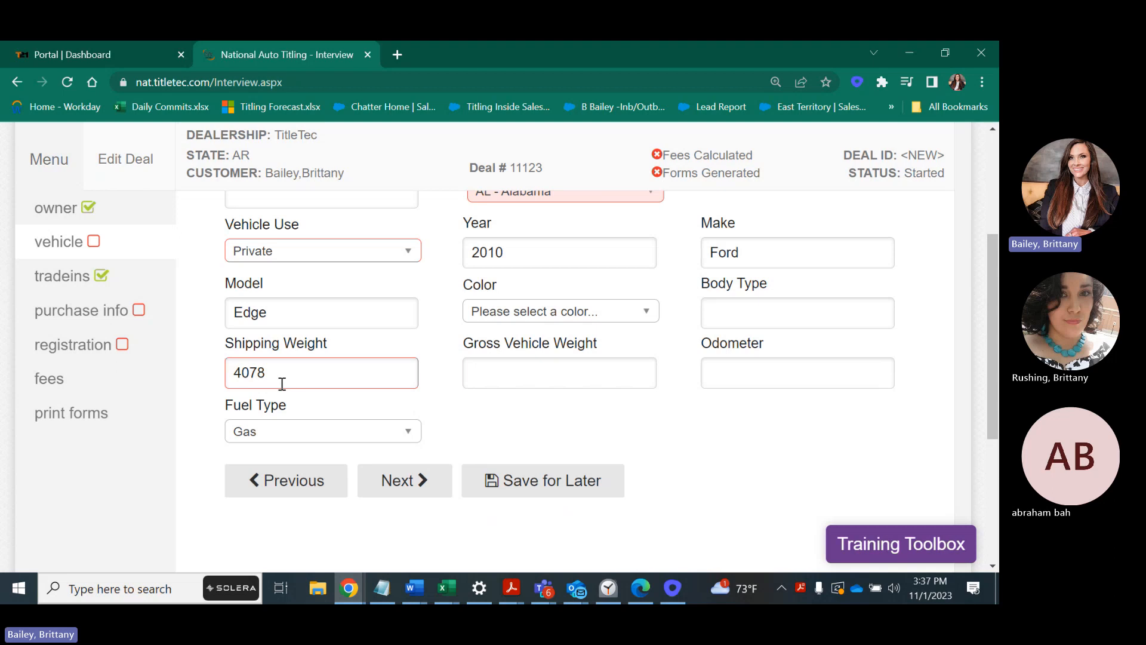
pyautogui.click(326, 256)
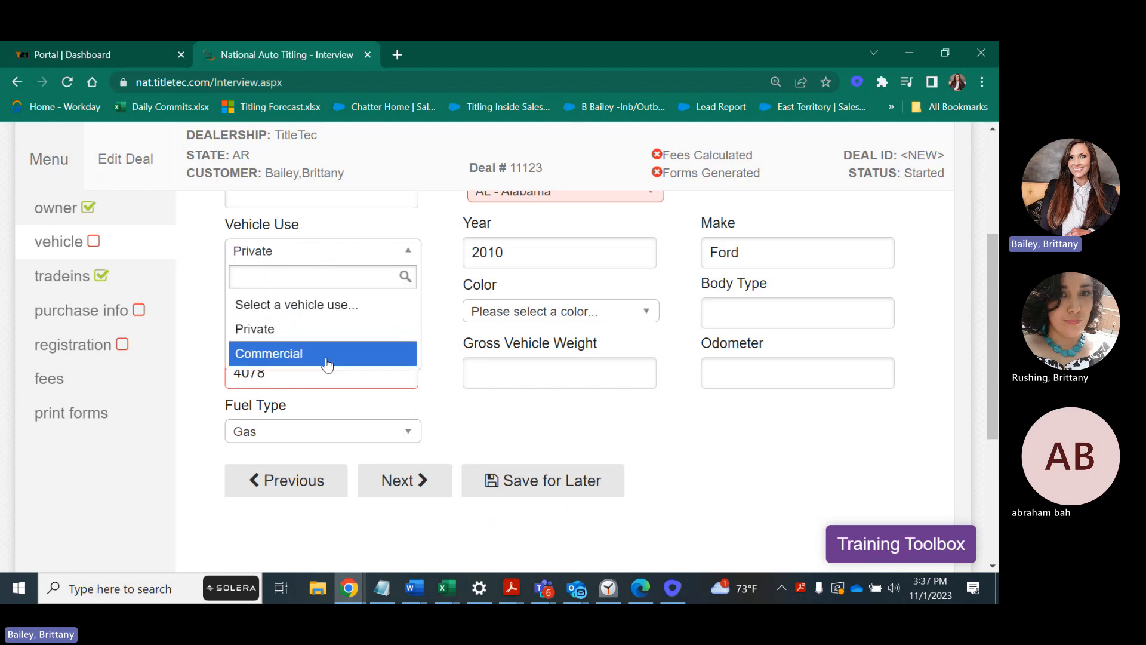
pyautogui.click(308, 331)
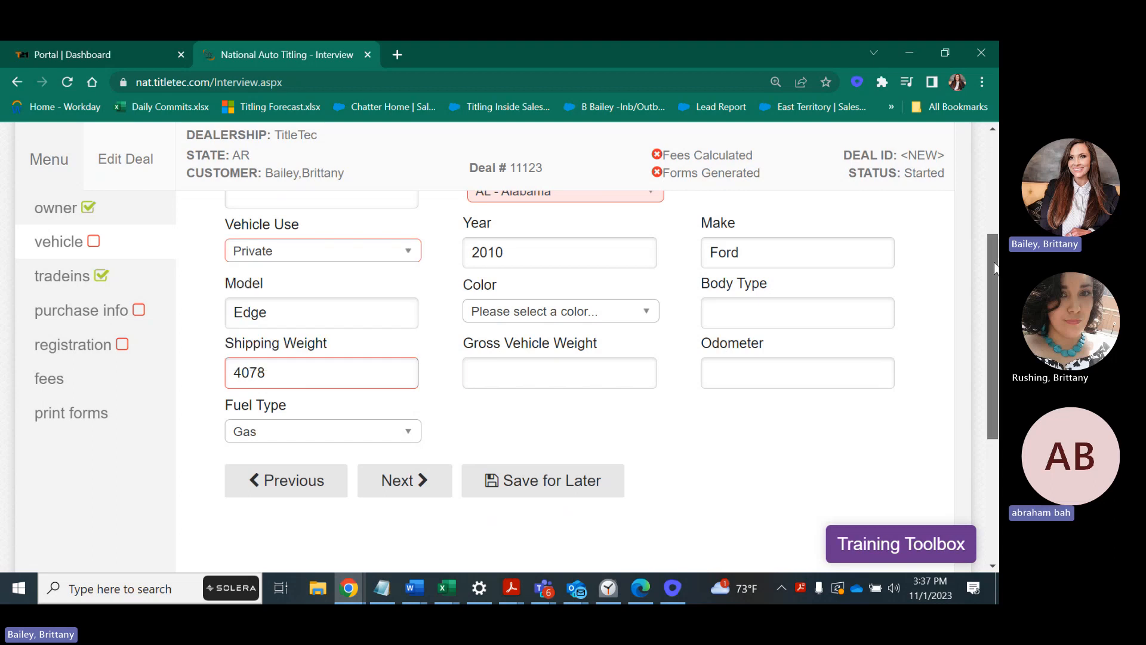
pyautogui.scroll(-1, 995, 268)
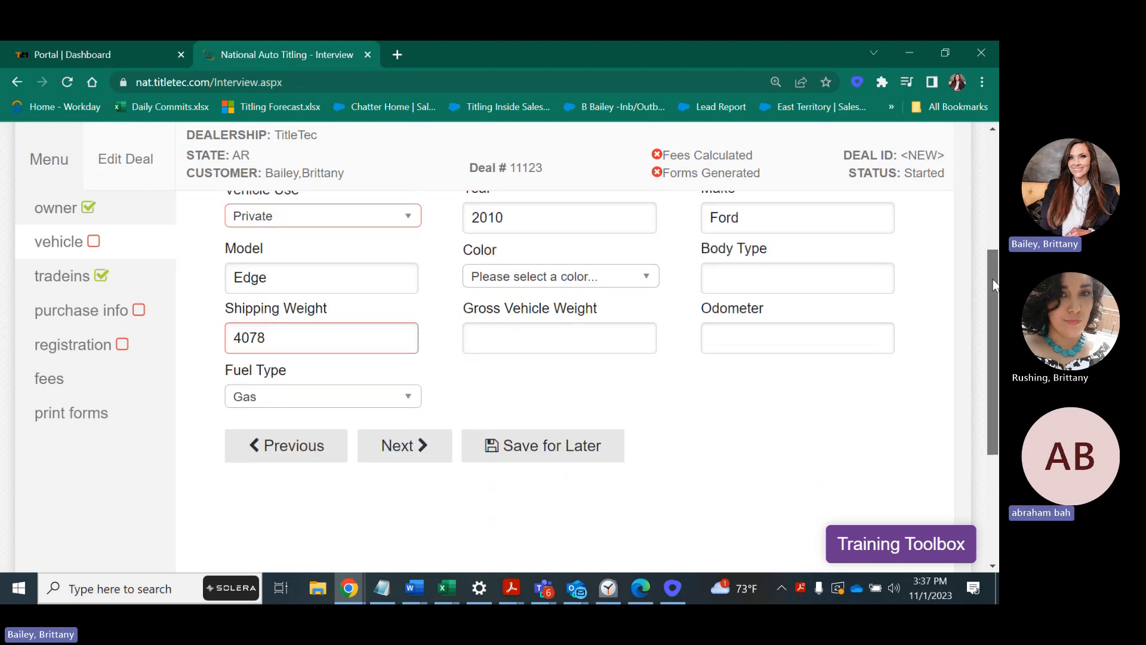
pyautogui.click(400, 447)
pyautogui.scroll(4, 984, 313)
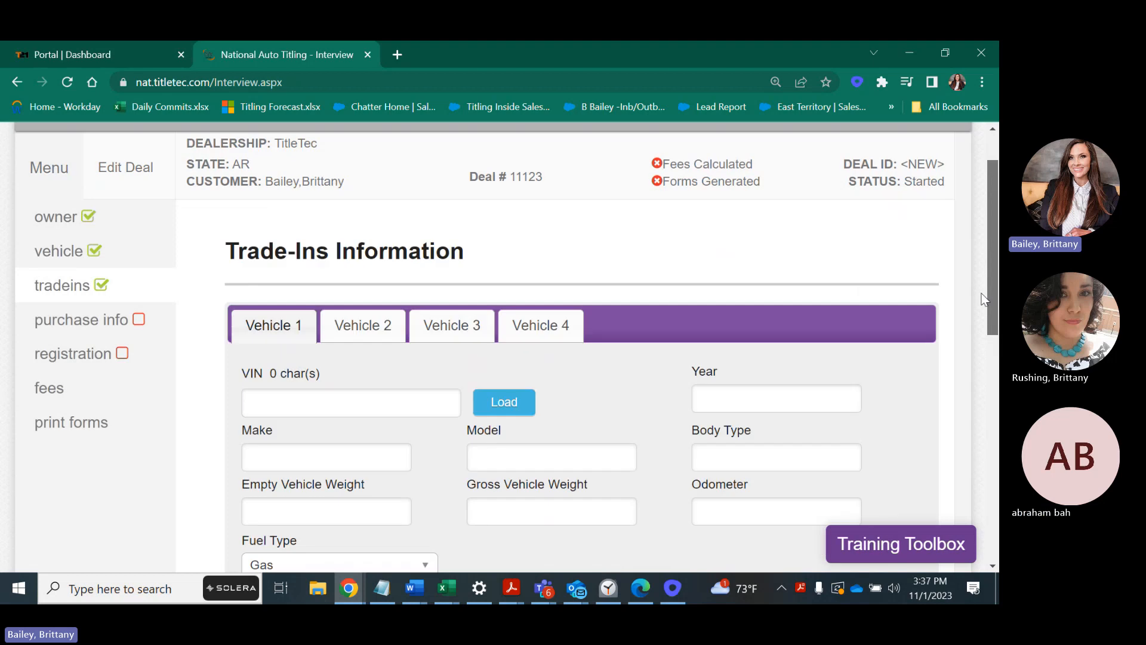
pyautogui.scroll(-1, 985, 298)
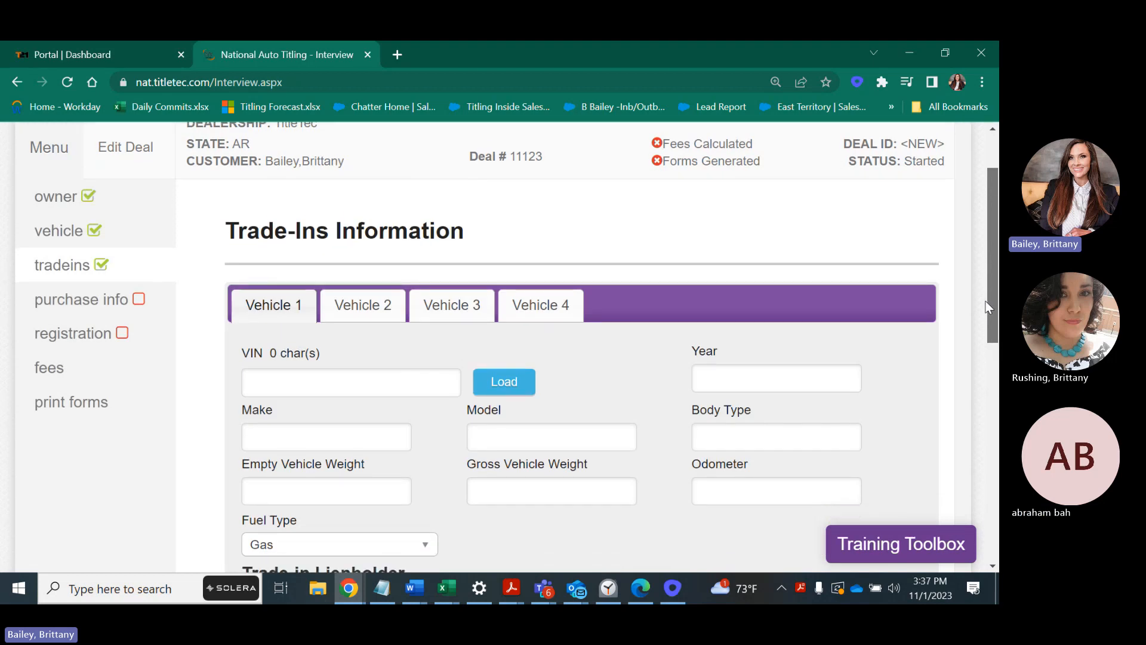
pyautogui.scroll(-3, 985, 307)
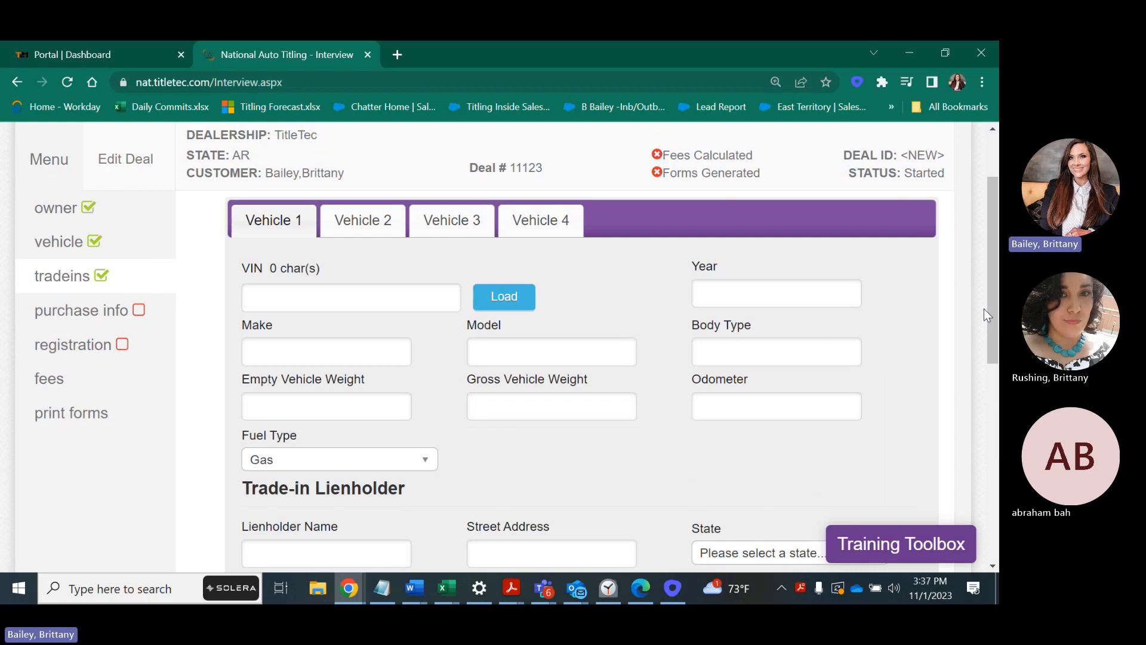
pyautogui.scroll(3, 995, 284)
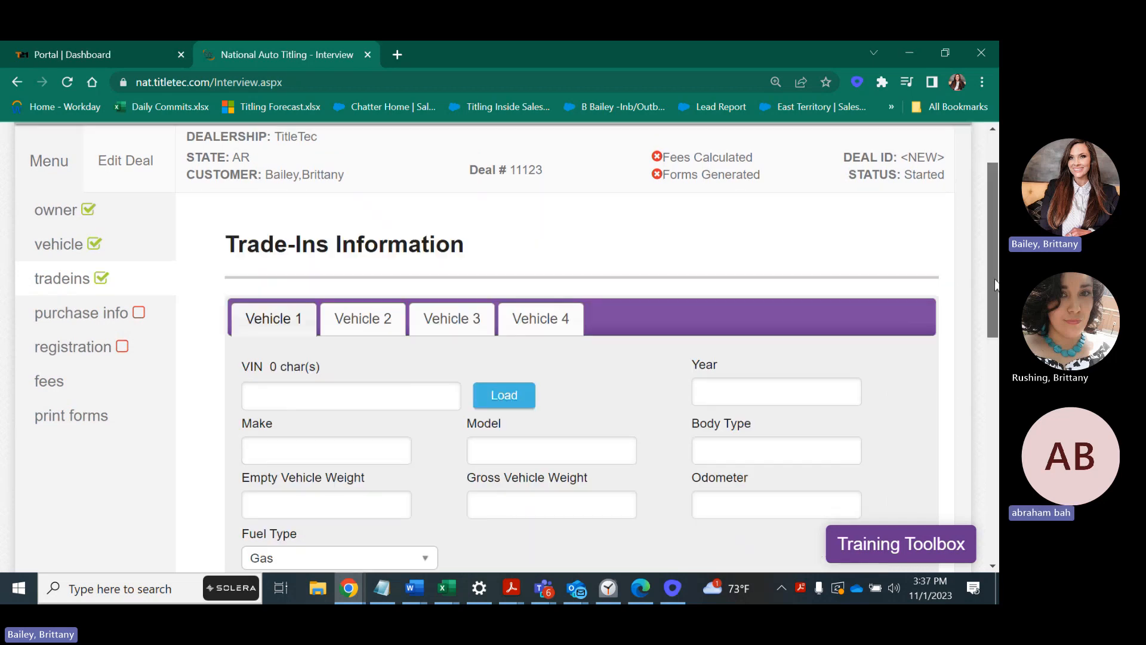
pyautogui.scroll(1, 995, 284)
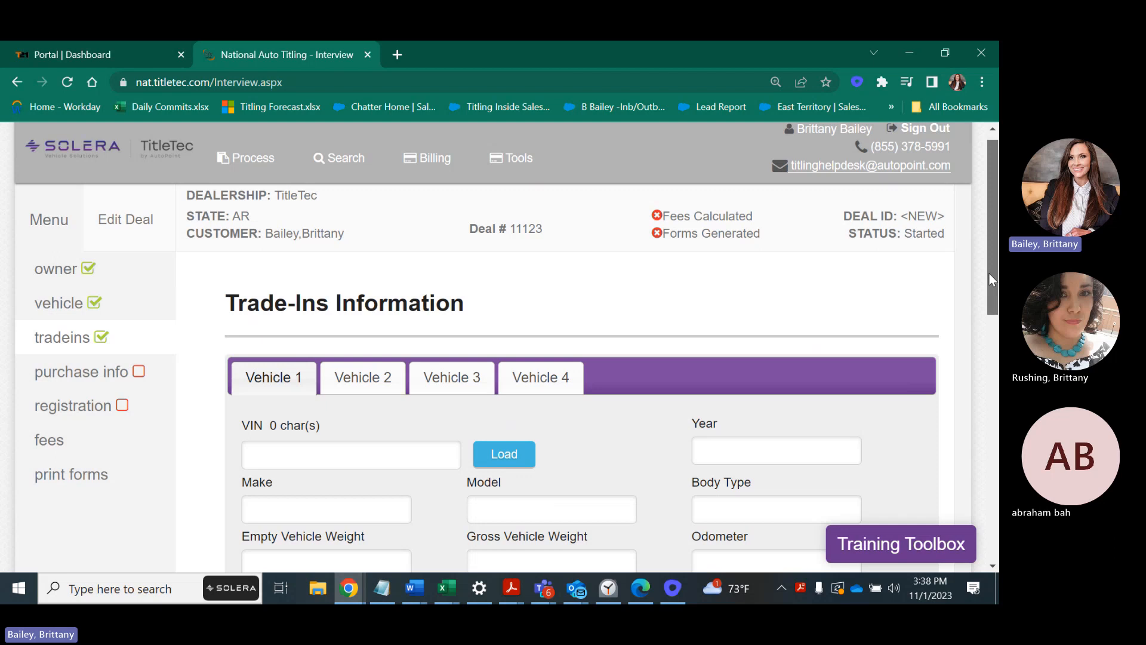
pyautogui.moveTo(989, 273); pyautogui.dragTo(912, 296)
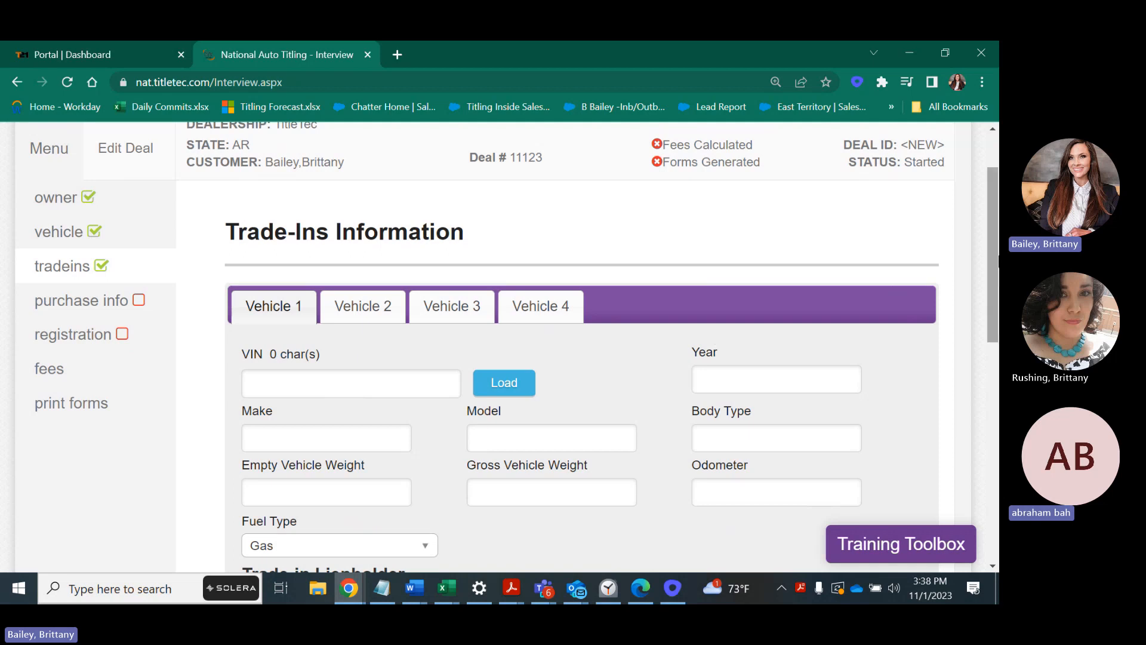
pyautogui.moveTo(990, 256); pyautogui.dragTo(994, 270)
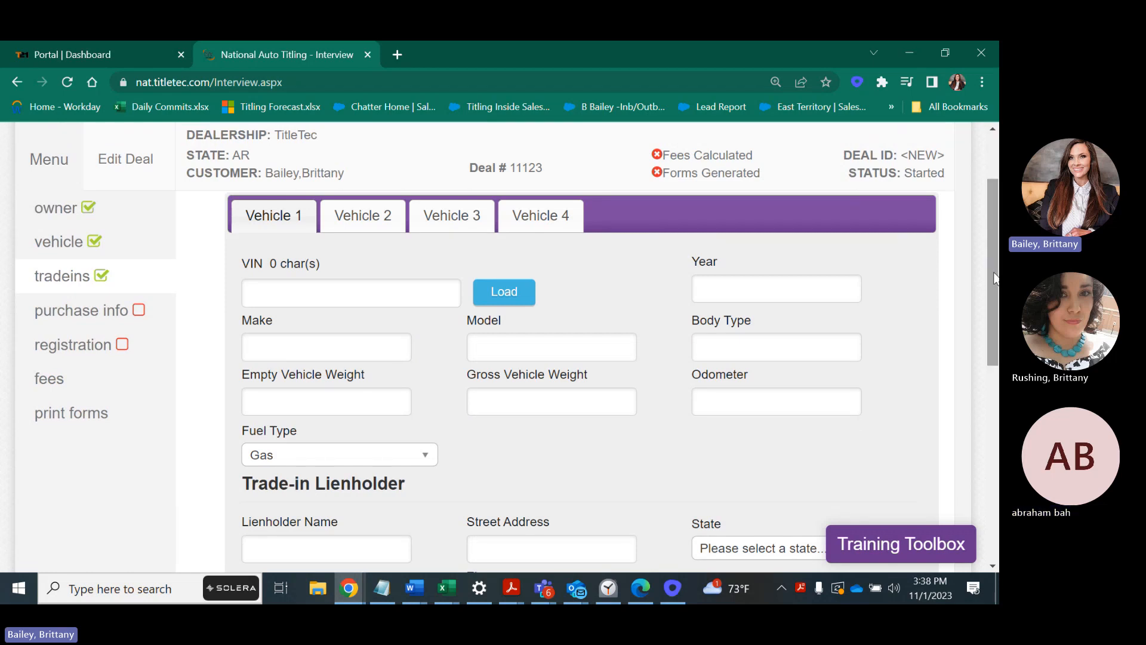
pyautogui.moveTo(994, 275); pyautogui.dragTo(987, 287)
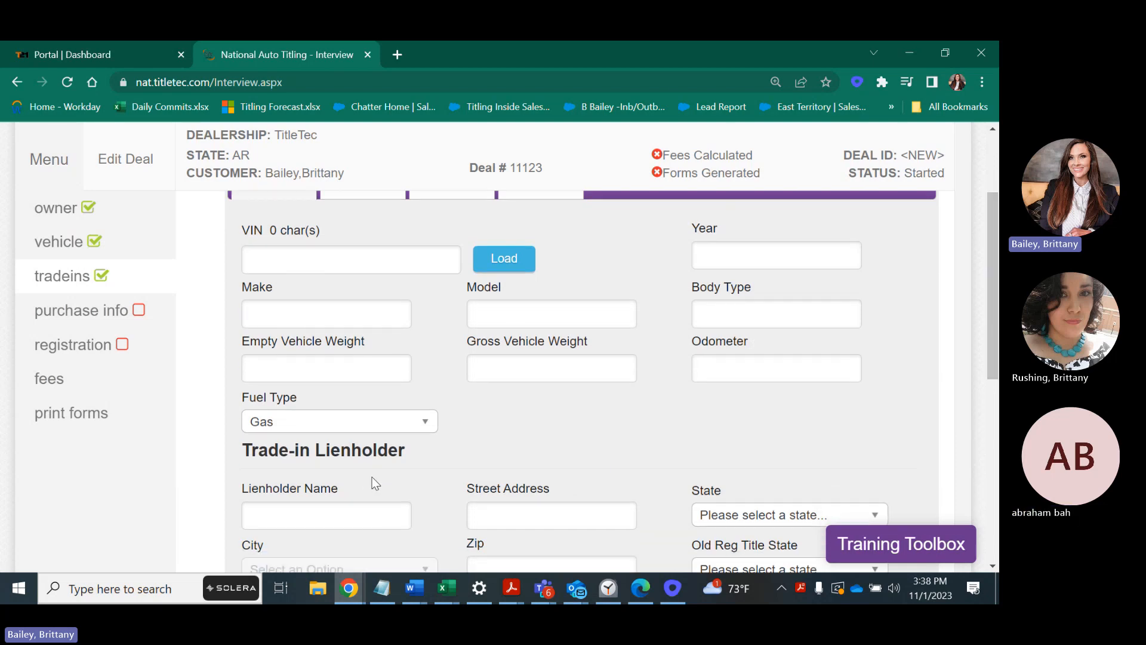
pyautogui.moveTo(991, 329); pyautogui.dragTo(983, 308)
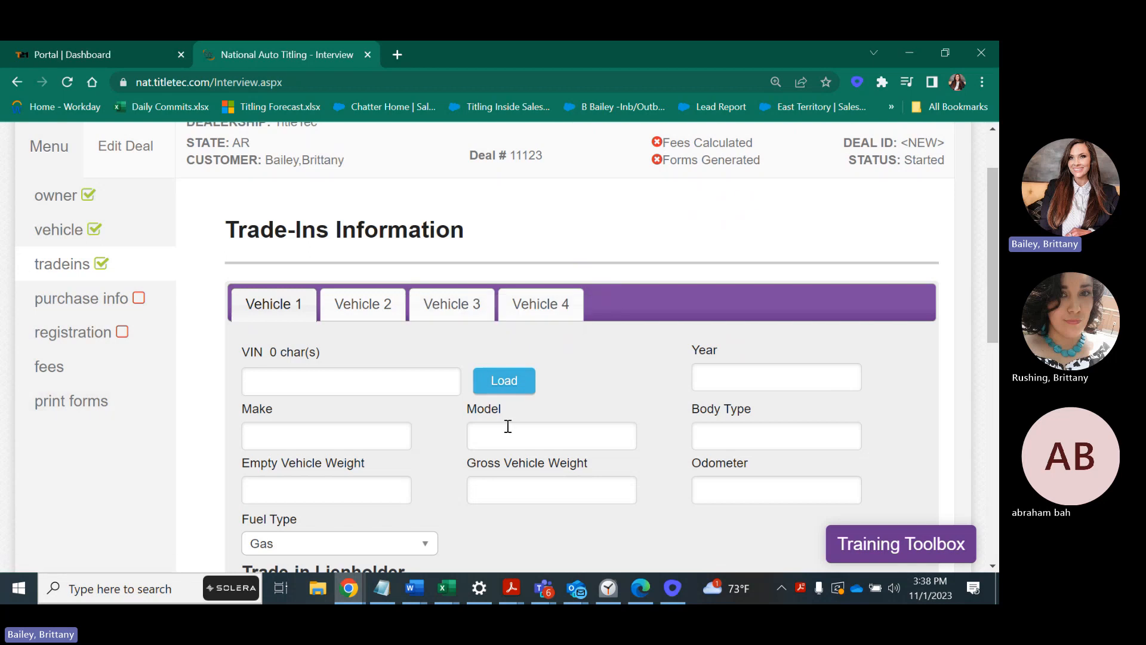
# Go to Purchase Information and enter a sales price of 7500.
pyautogui.click(92, 308)
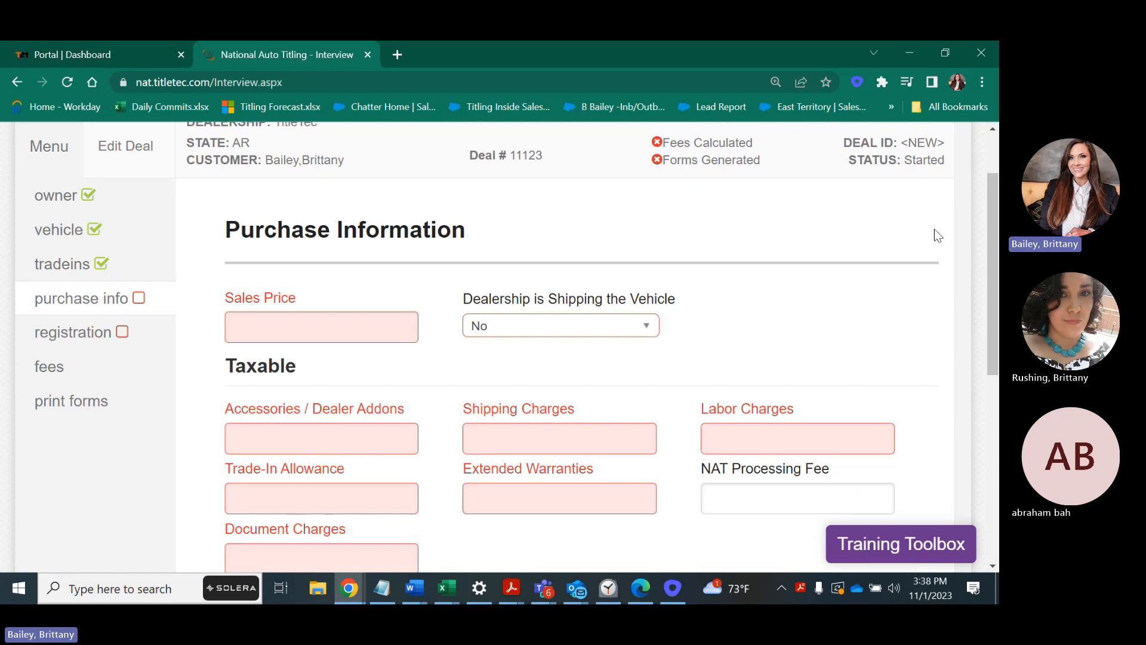
pyautogui.scroll(-2, 984, 291)
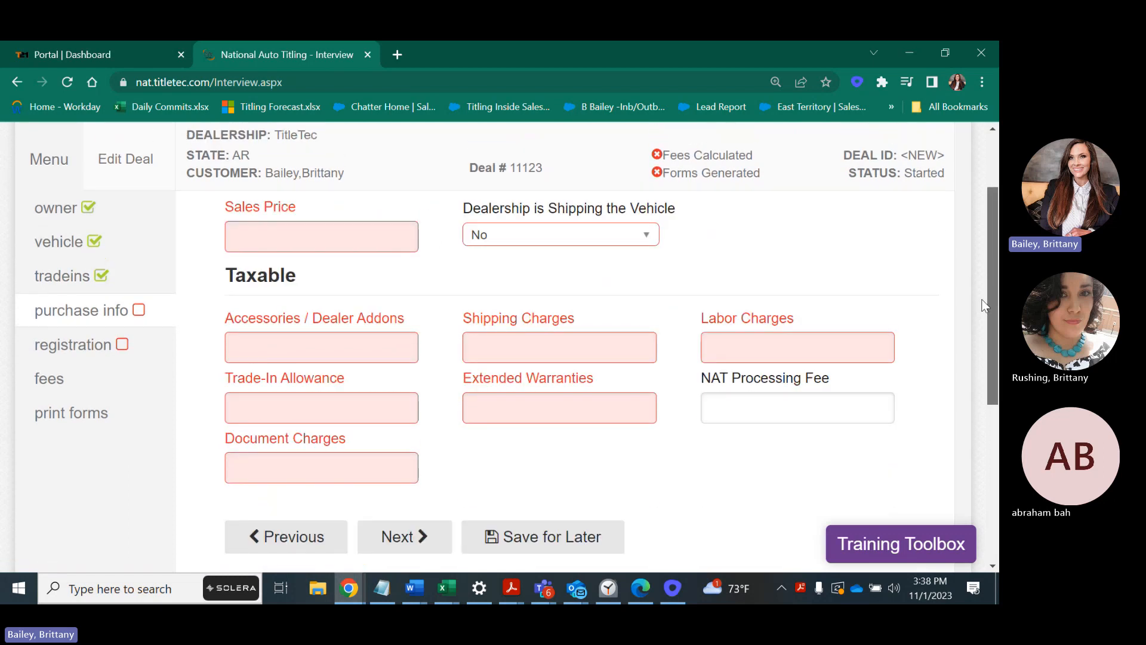
pyautogui.click(357, 229)
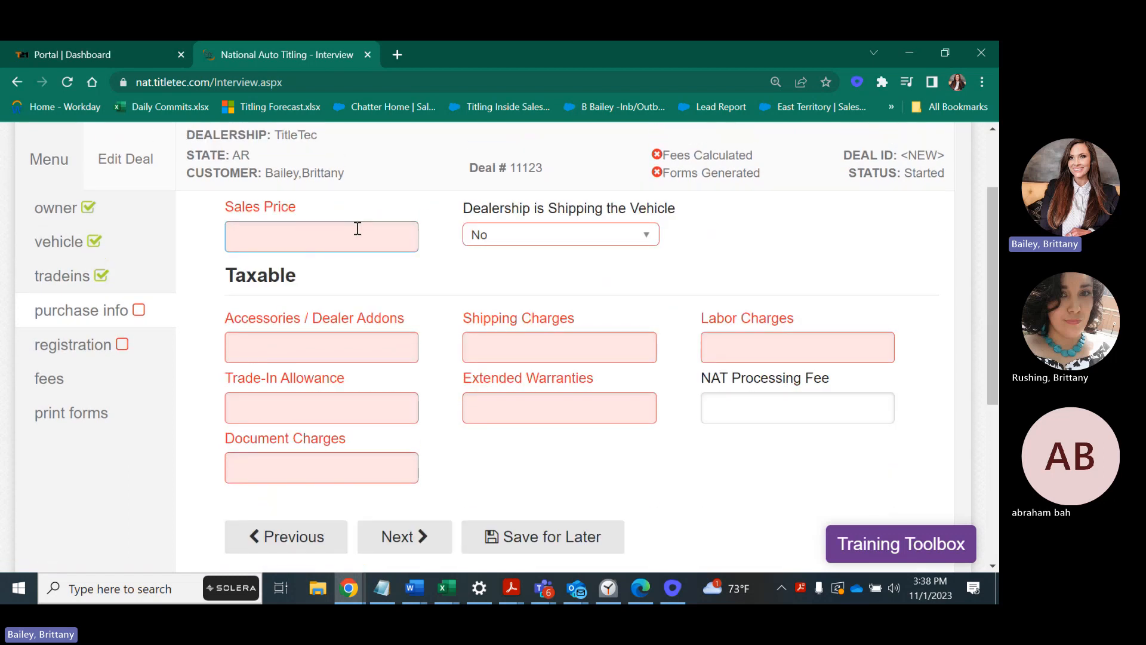
pyautogui.write('7500')
pyautogui.scroll(2, 987, 257)
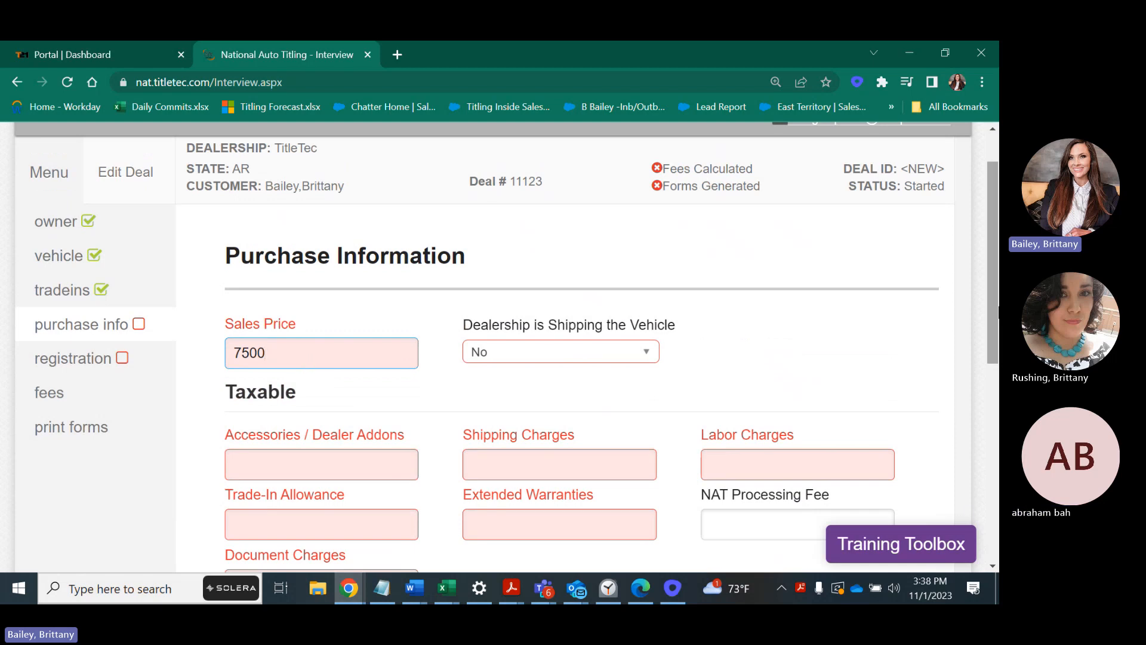
pyautogui.scroll(-2, 598, 245)
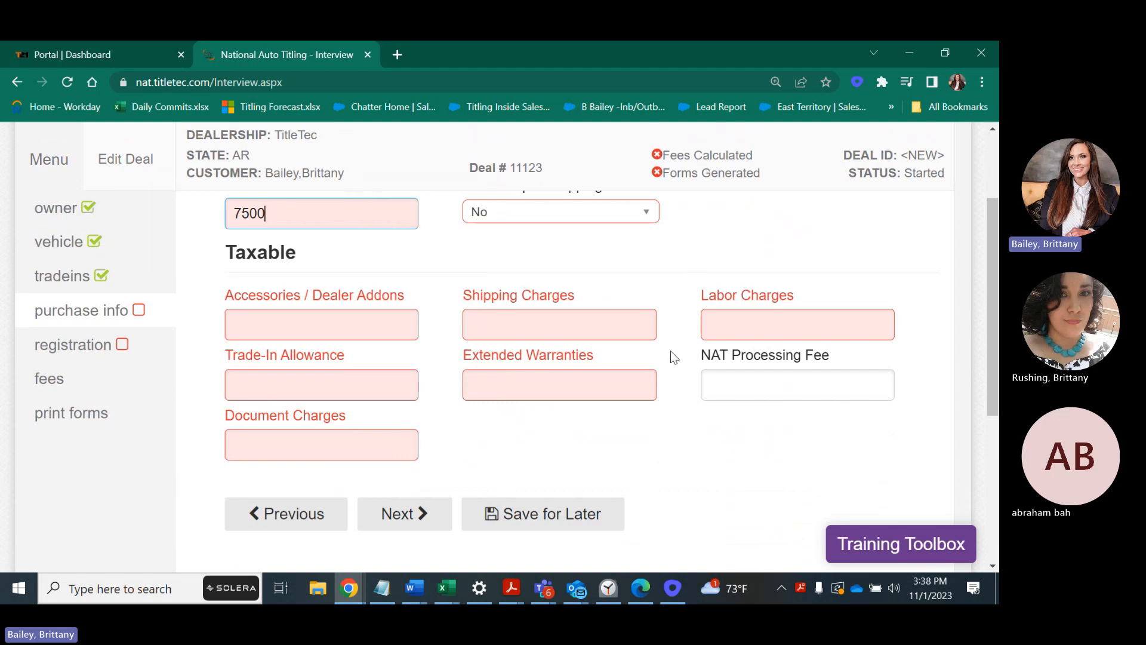
pyautogui.moveTo(348, 330)
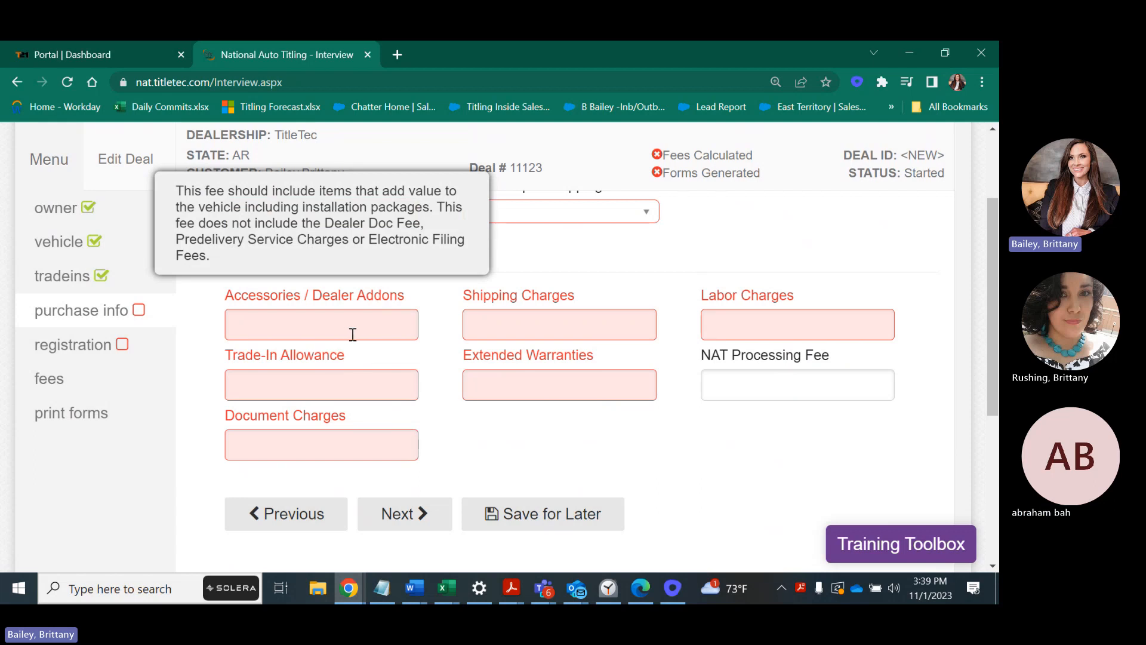
# Enter 0 for accessories/dealer add-ons, trade-in allowance and document charges.
pyautogui.click(353, 334)
pyautogui.write('0')
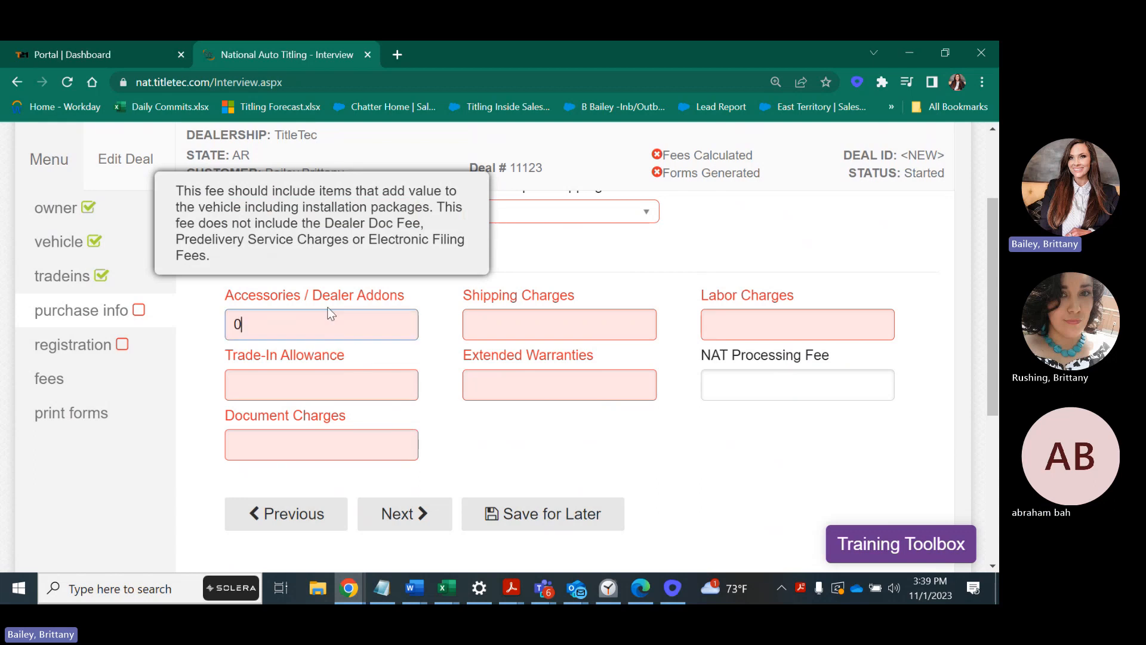
pyautogui.click(342, 382)
pyautogui.write('0')
pyautogui.click(346, 442)
pyautogui.write('0')
# Set dealership shipping to Yes with 450 shipping charges, and 0 for extended warranties and labor.
pyautogui.click(542, 213)
pyautogui.click(513, 289)
pyautogui.click(503, 321)
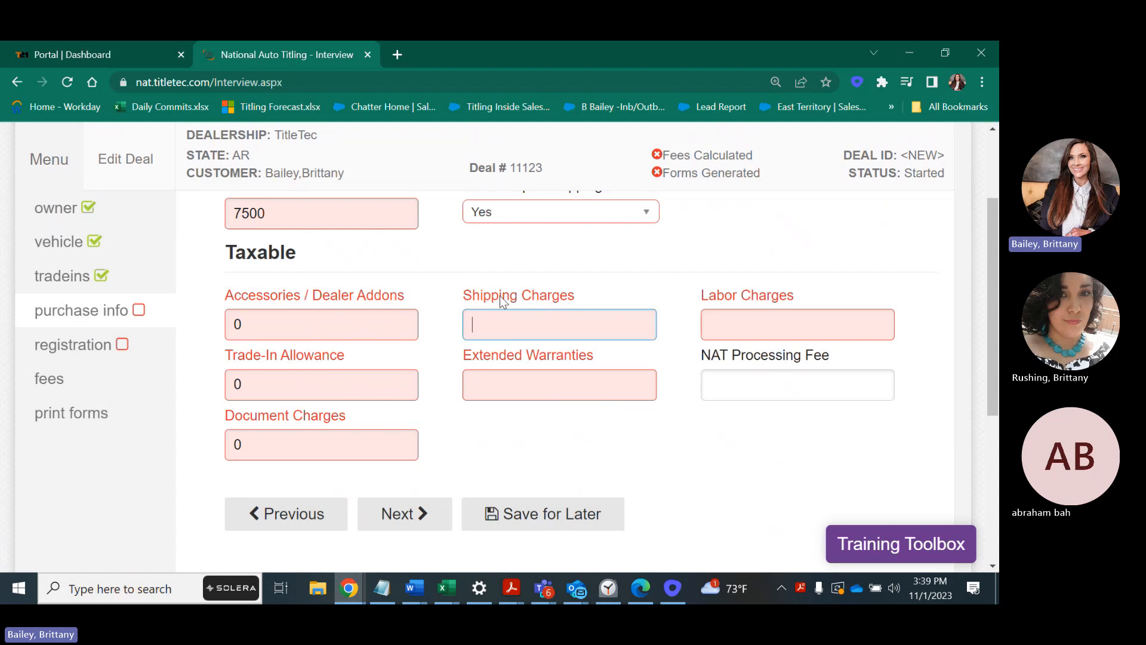
pyautogui.write('450')
pyautogui.click(481, 382)
pyautogui.write('0')
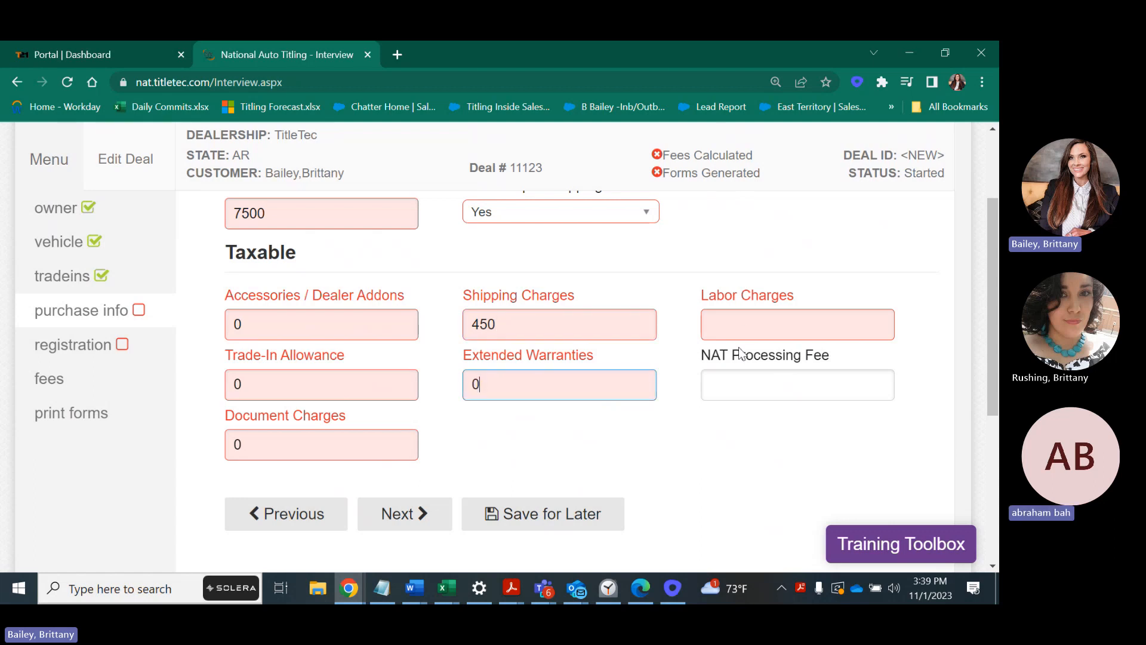
pyautogui.click(742, 330)
pyautogui.write('0')
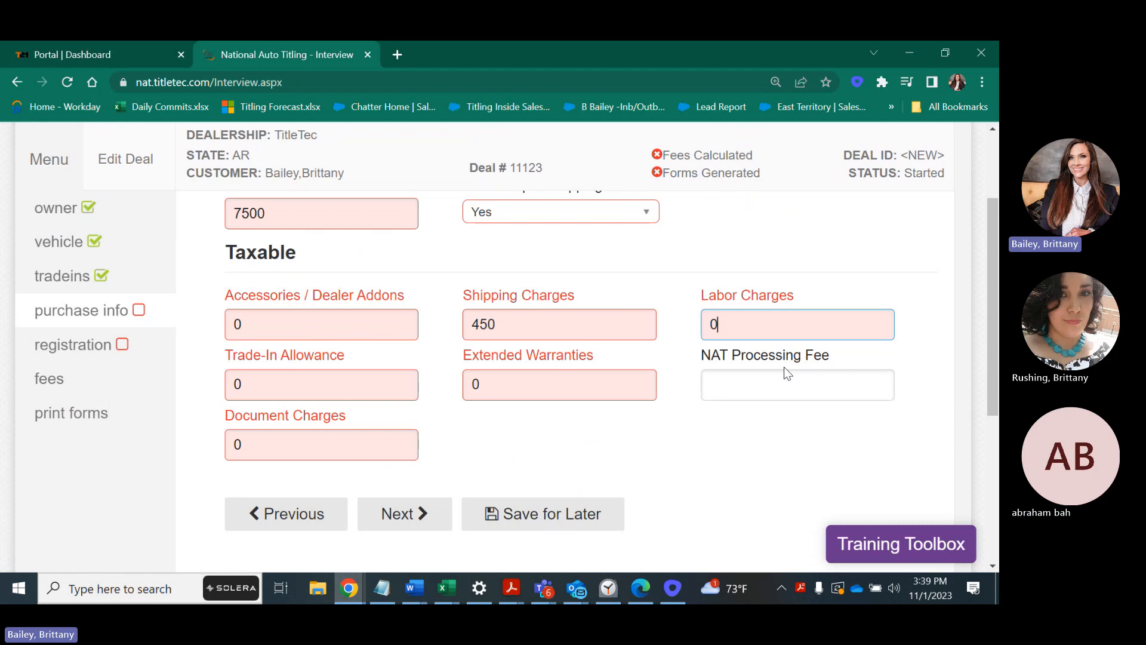
pyautogui.click(793, 381)
# Correct the NAT Processing Fee, after trying 90.87 and 90.98, to 200.
pyautogui.write('0')
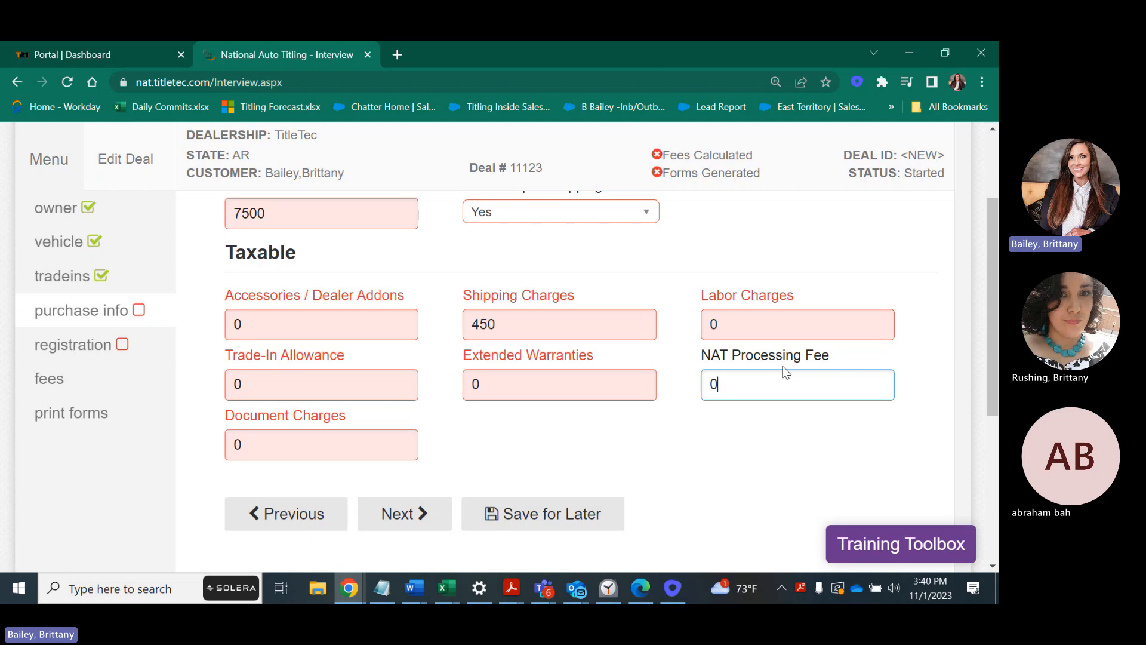
pyautogui.press('BackSpace')
pyautogui.write('90.87')
pyautogui.press('BackSpace')
pyautogui.press('BackSpace')
pyautogui.write('98')
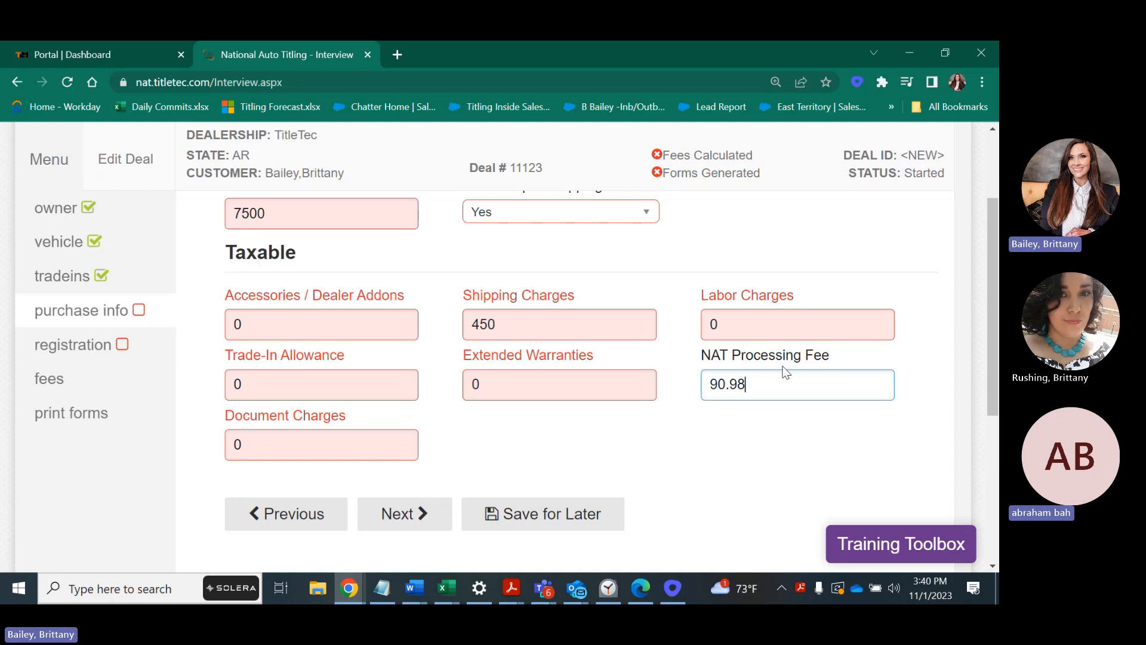
pyautogui.press('BackSpace')
pyautogui.press('BackSpace')
pyautogui.press('BackSpace')
pyautogui.press('BackSpace')
pyautogui.press('BackSpace')
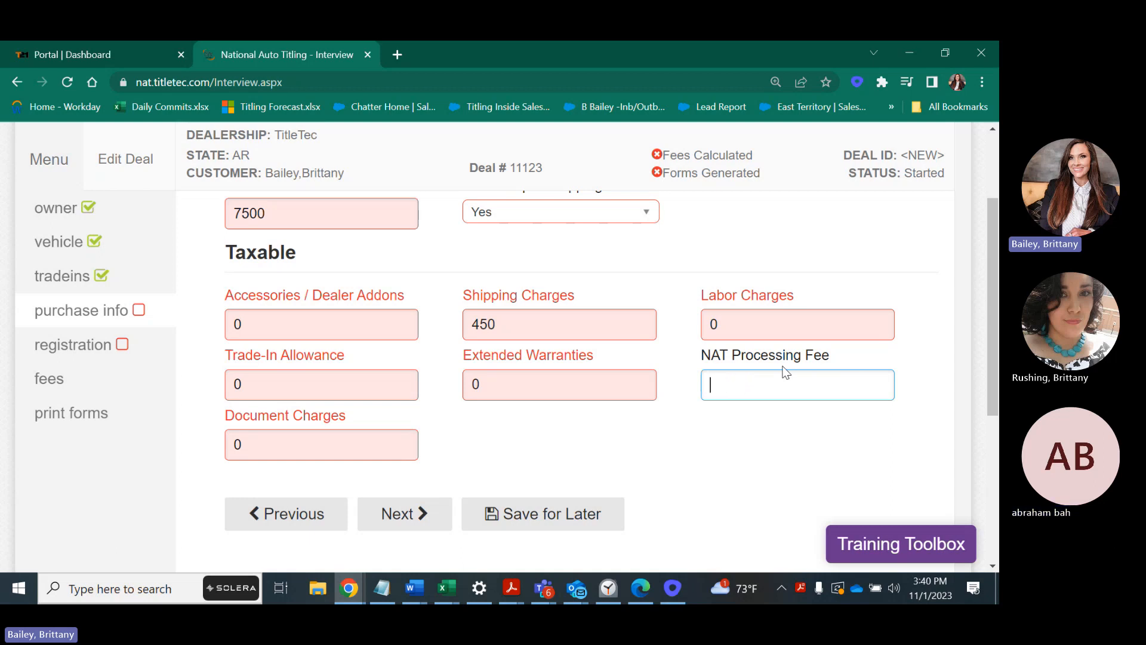
pyautogui.write('200')
pyautogui.moveTo(349, 328)
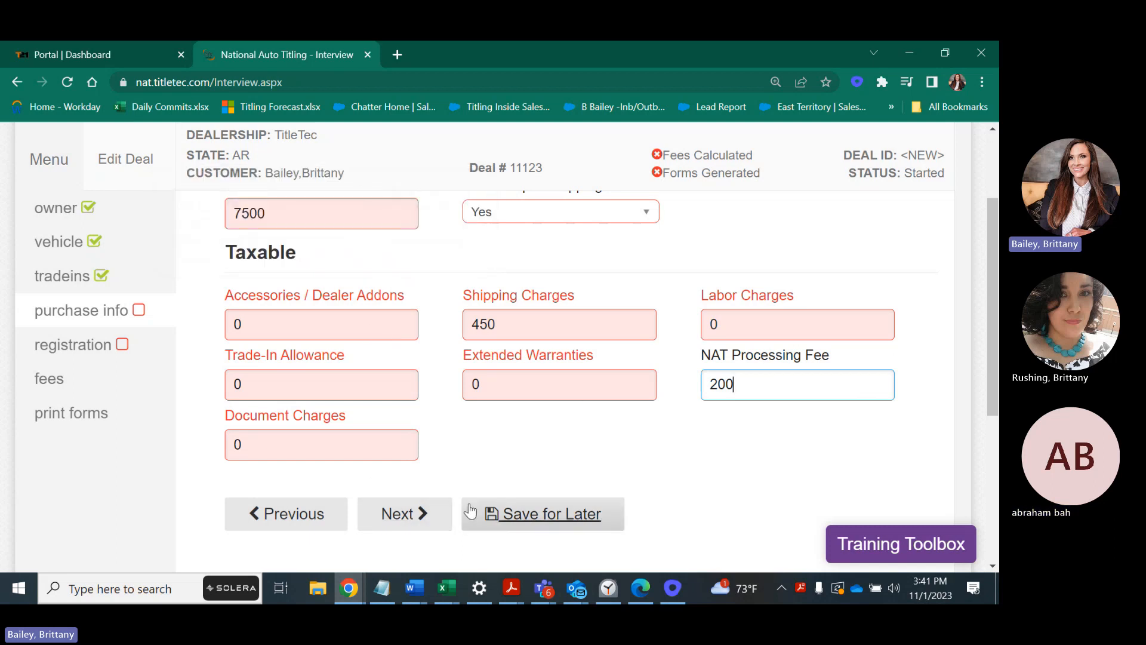
# Continue to Registration Information and set the Registration County to Perry.
pyautogui.click(395, 515)
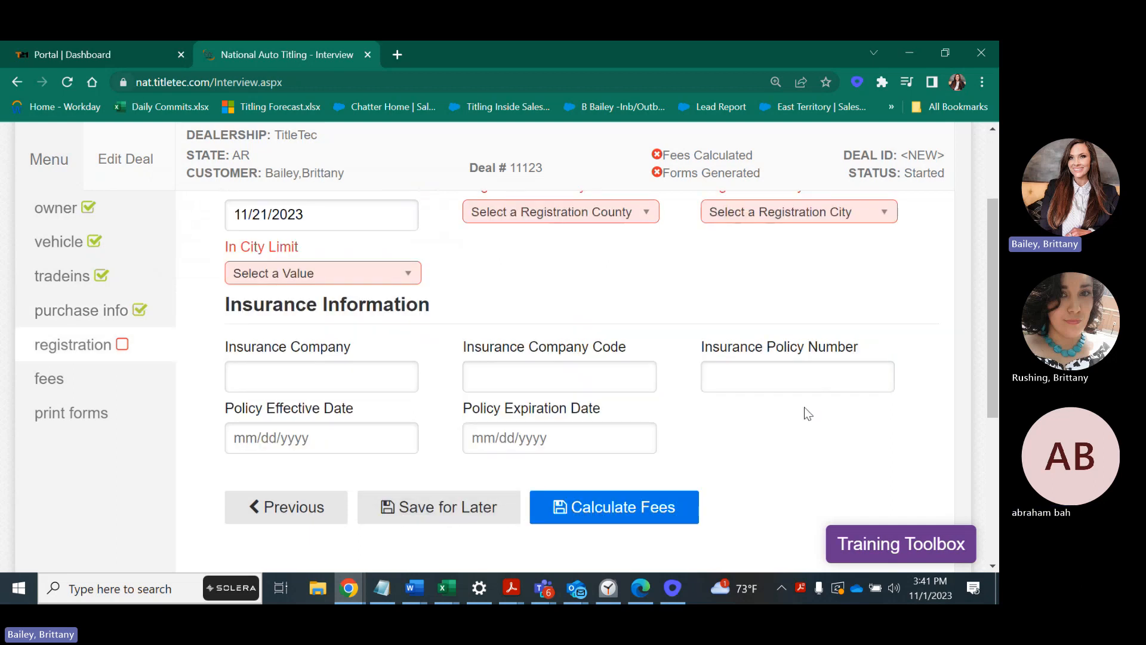
pyautogui.scroll(3, 983, 224)
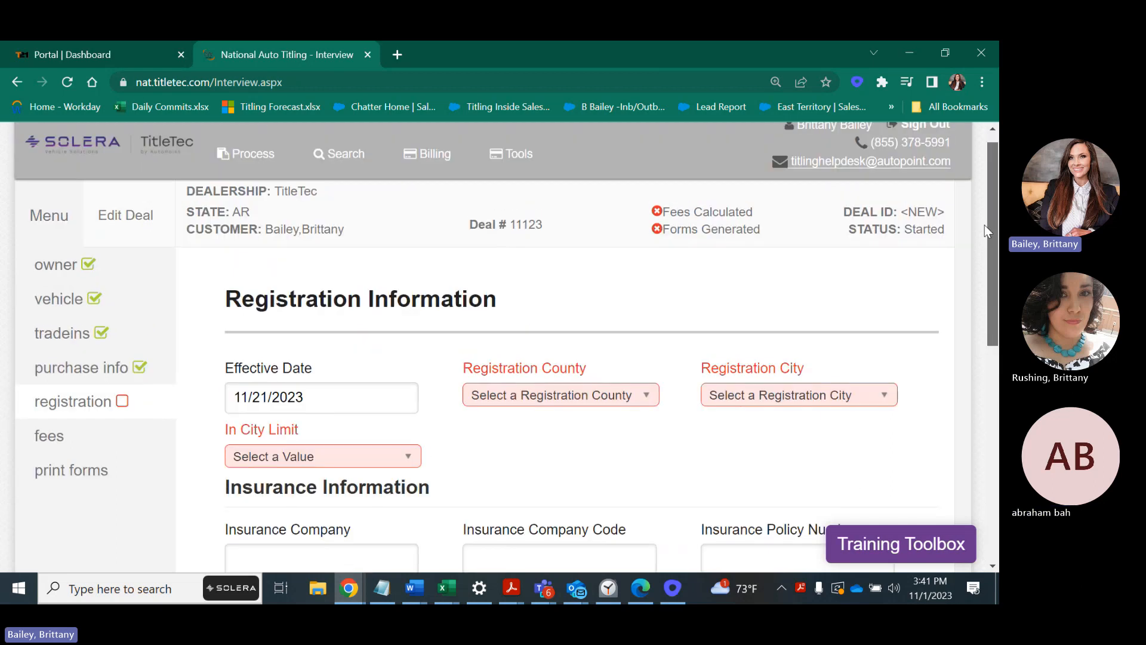
pyautogui.click(519, 401)
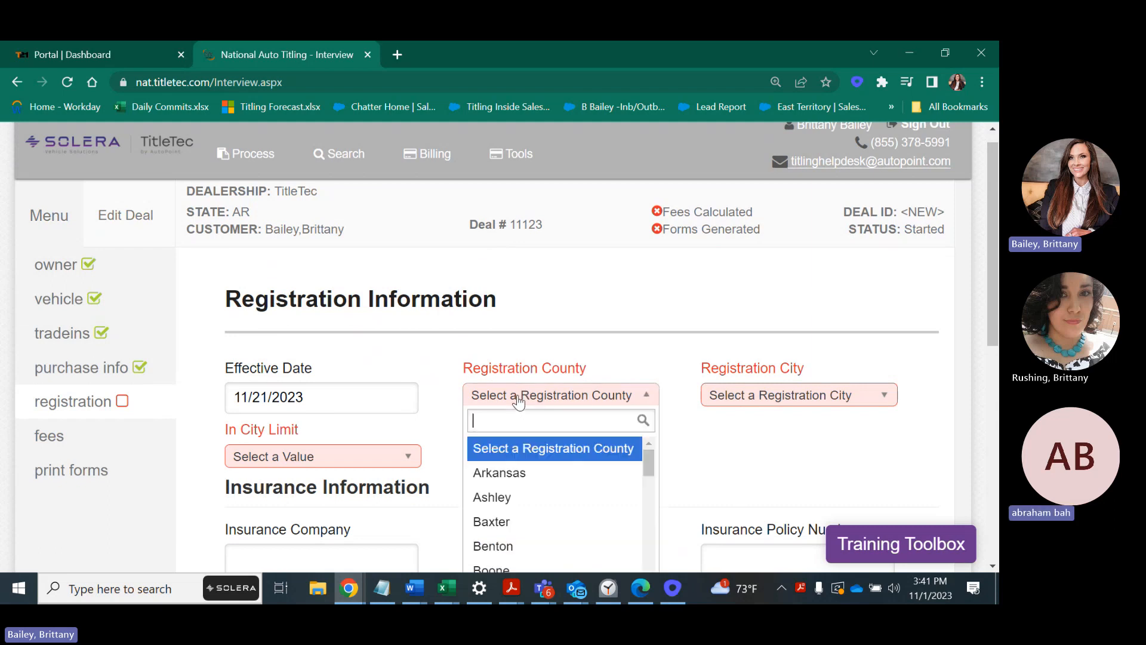
pyautogui.moveTo(647, 460); pyautogui.dragTo(648, 472)
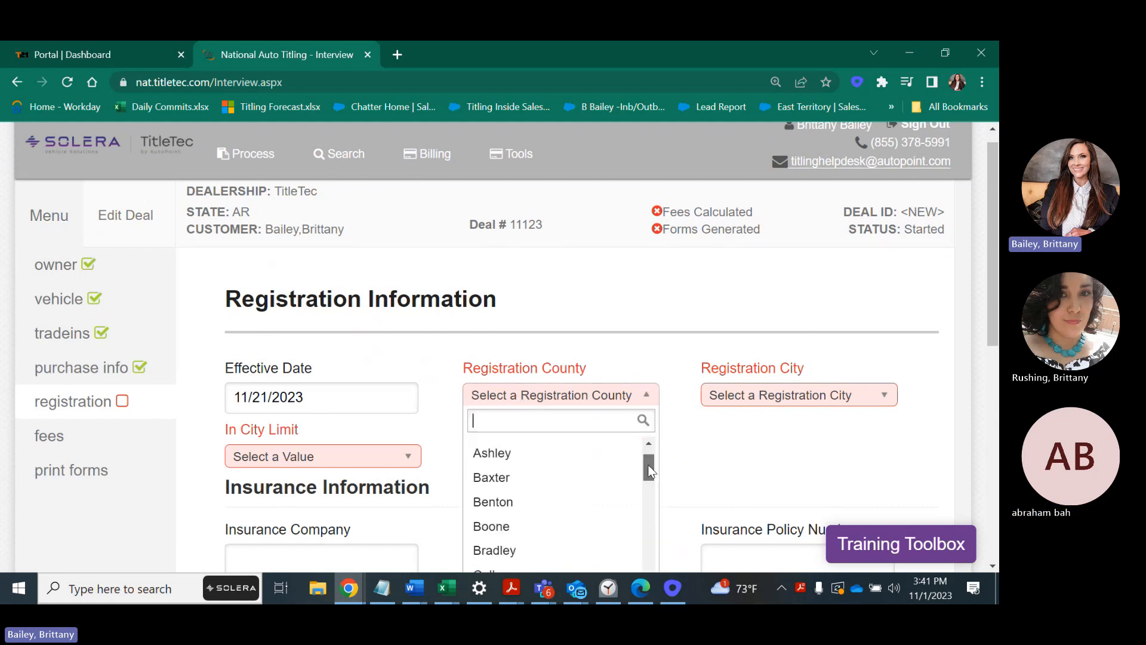
pyautogui.write('p')
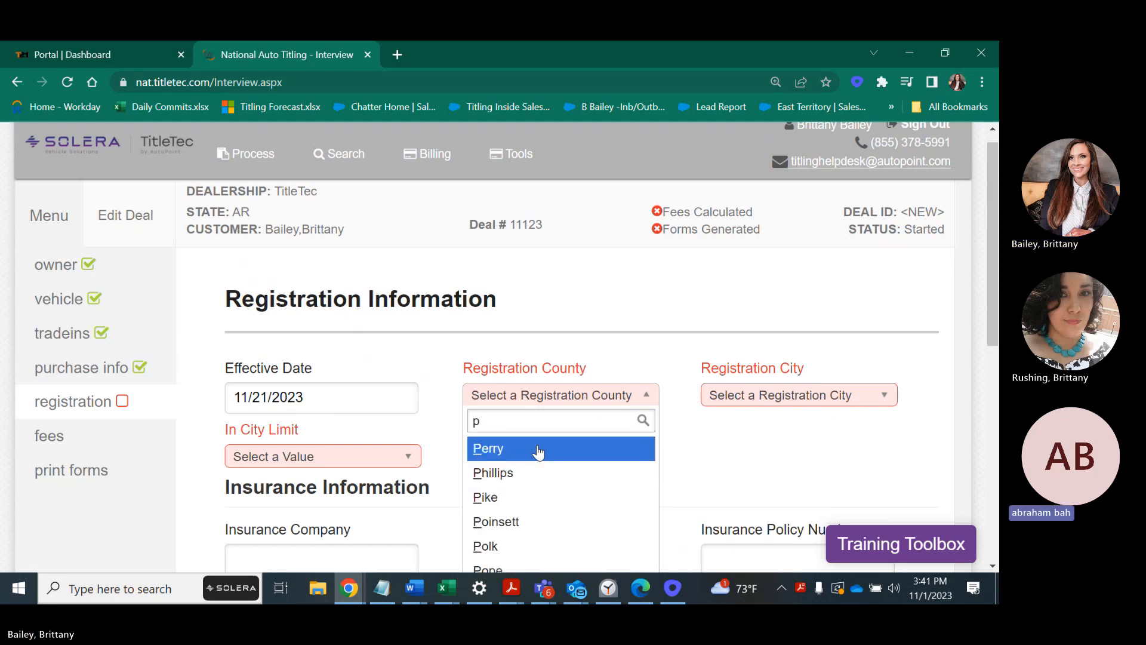
pyautogui.click(537, 452)
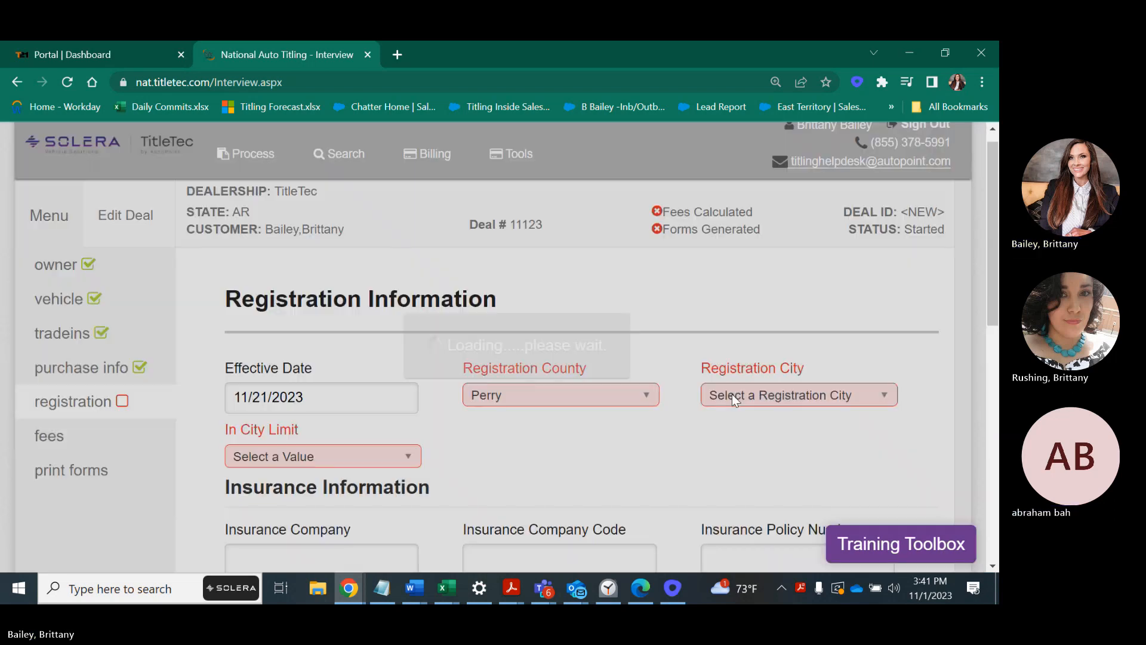
# Set the Registration City to Adona and In City Limit to Yes.
pyautogui.click(732, 393)
pyautogui.click(729, 469)
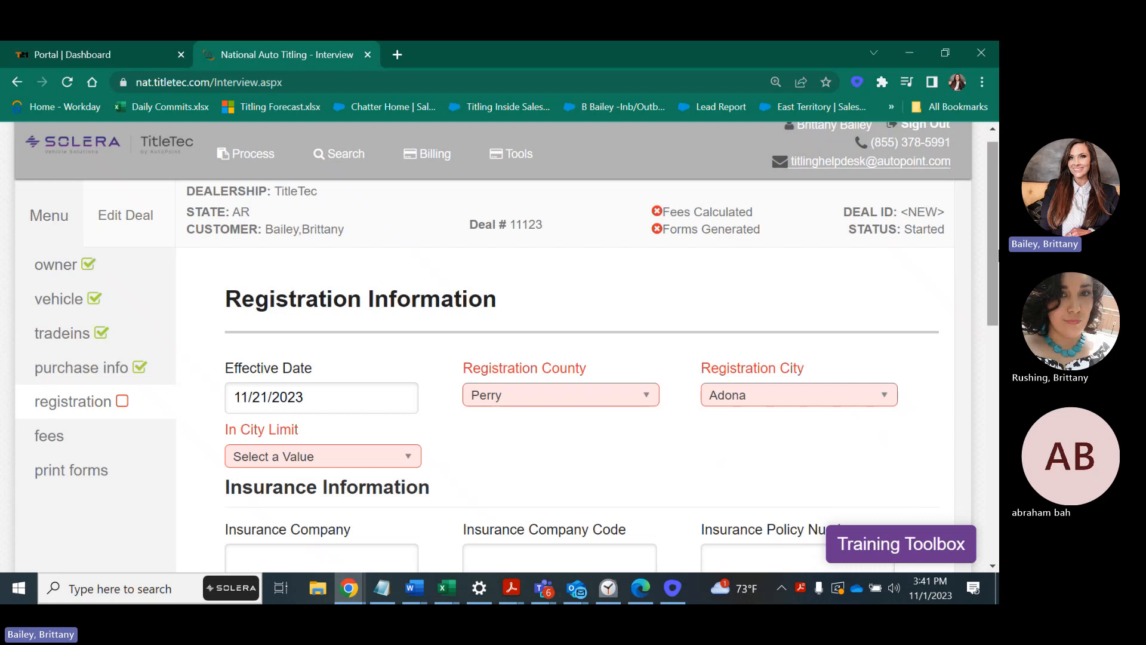
pyautogui.moveTo(988, 265); pyautogui.dragTo(991, 288)
pyautogui.click(275, 408)
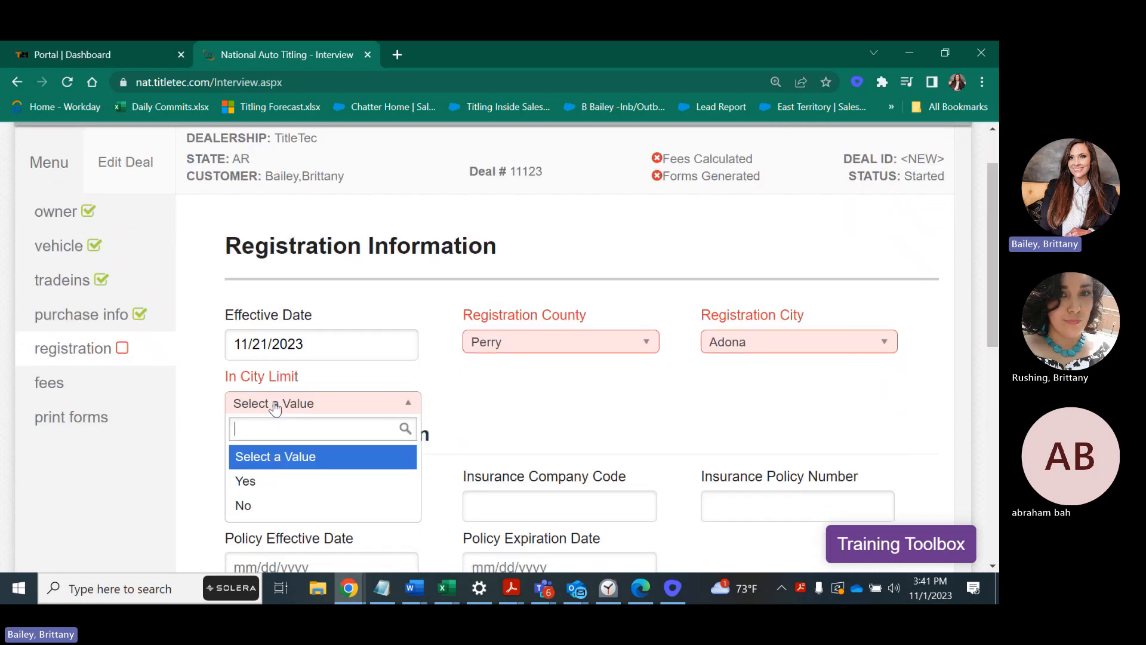
pyautogui.click(313, 483)
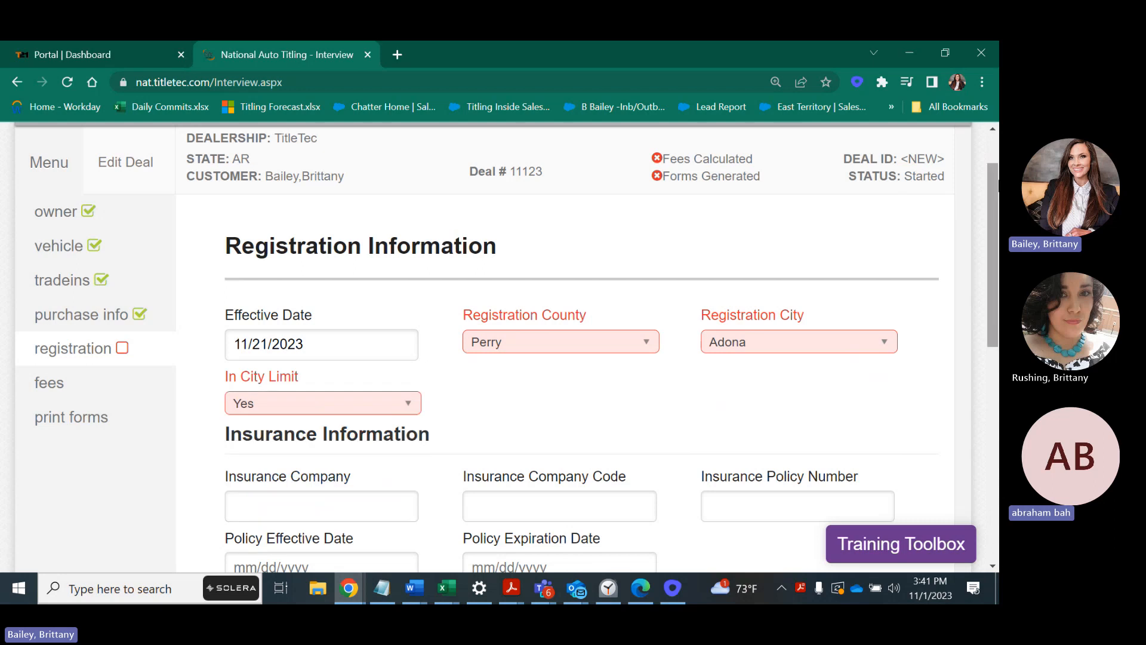
pyautogui.moveTo(990, 218); pyautogui.dragTo(990, 297)
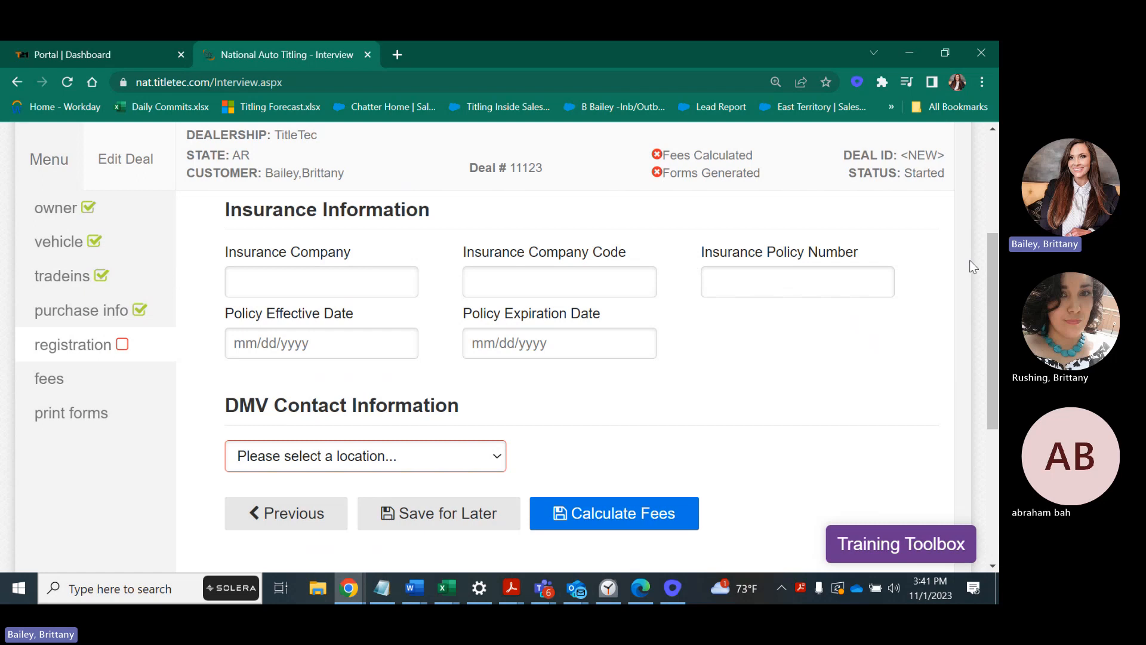
# Set DMV Contact Information to Use DMV Location, listing Dept. of Finance & Administration, Little Rock.
pyautogui.moveTo(994, 299); pyautogui.dragTo(902, 349)
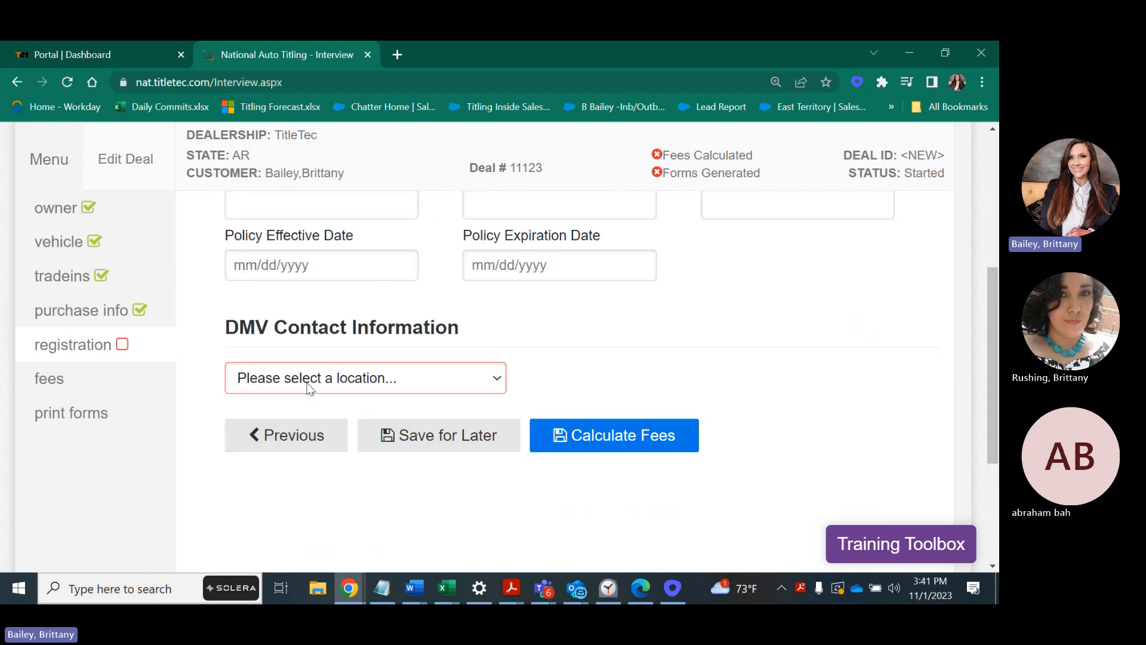
pyautogui.click(286, 382)
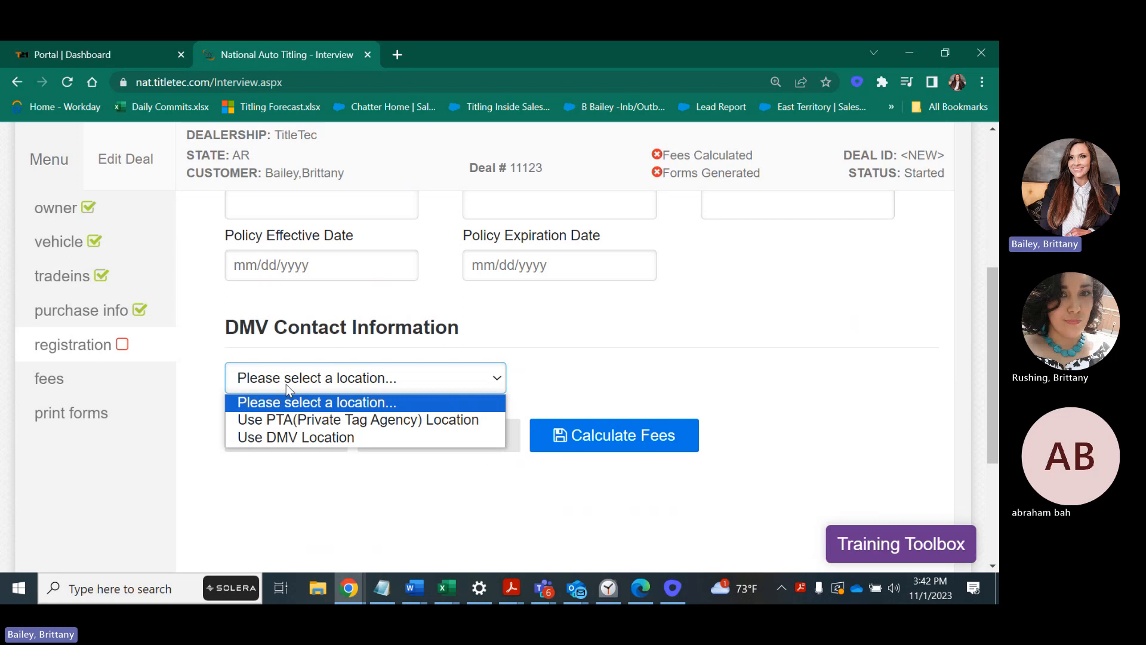
pyautogui.click(326, 421)
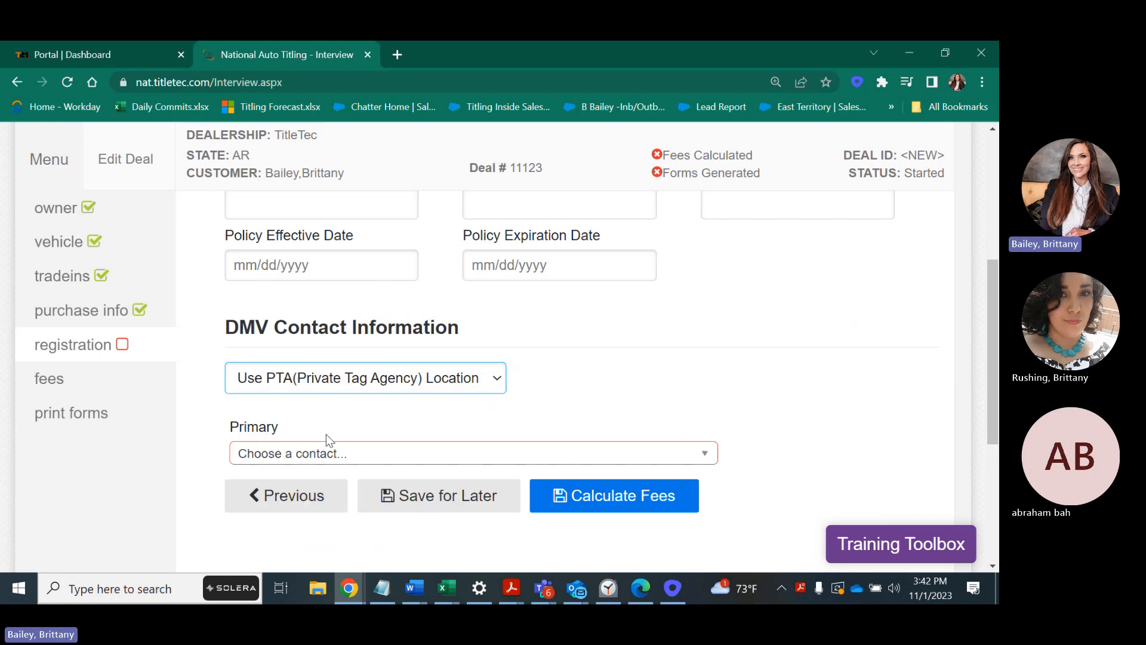
pyautogui.click(327, 452)
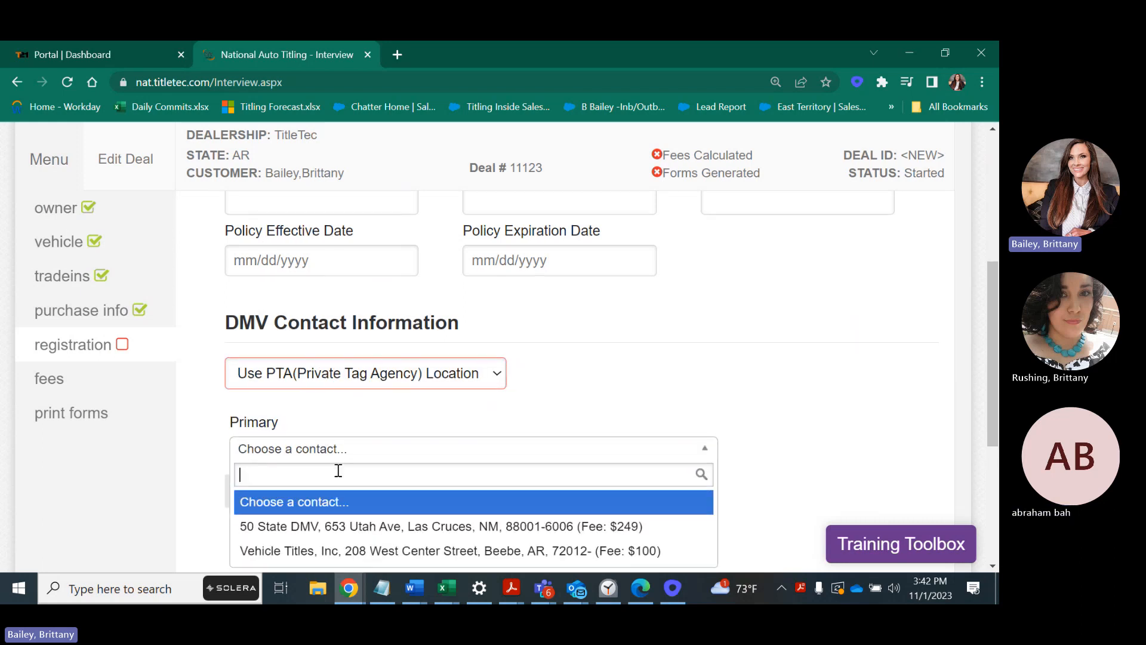
pyautogui.scroll(-1, 338, 471)
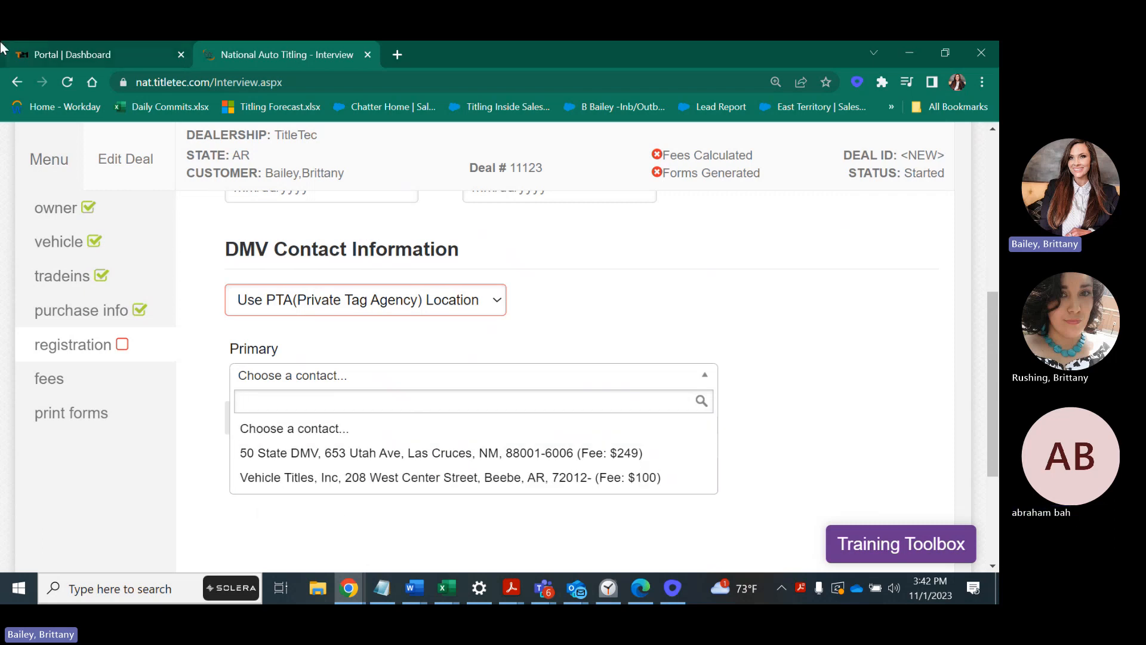
pyautogui.click(387, 299)
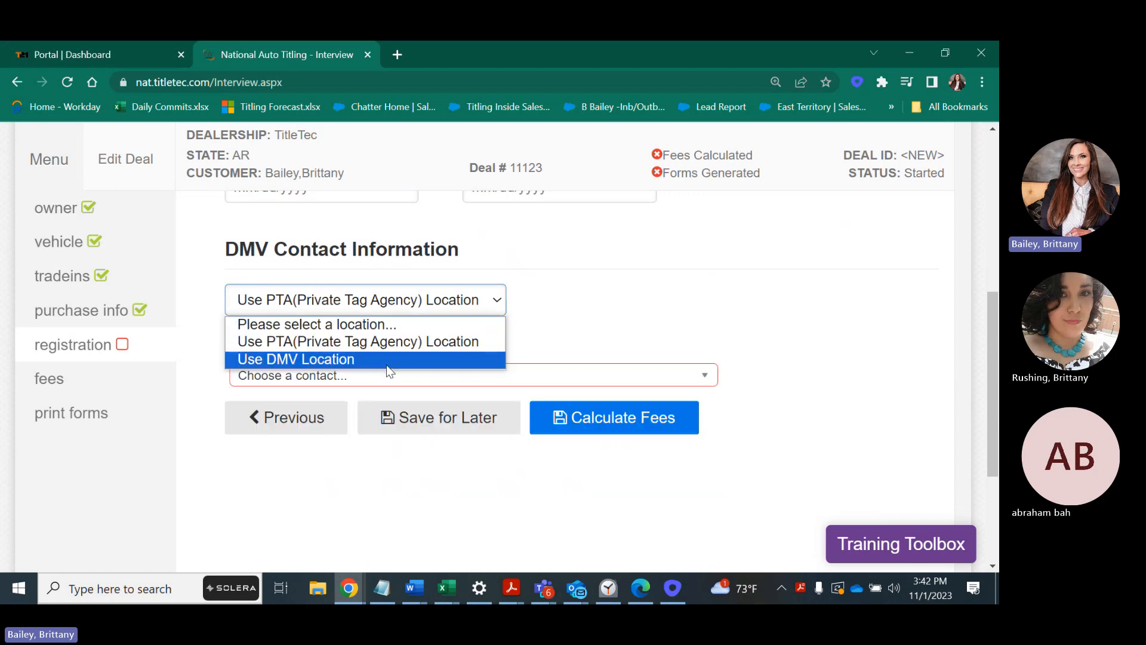
pyautogui.click(386, 360)
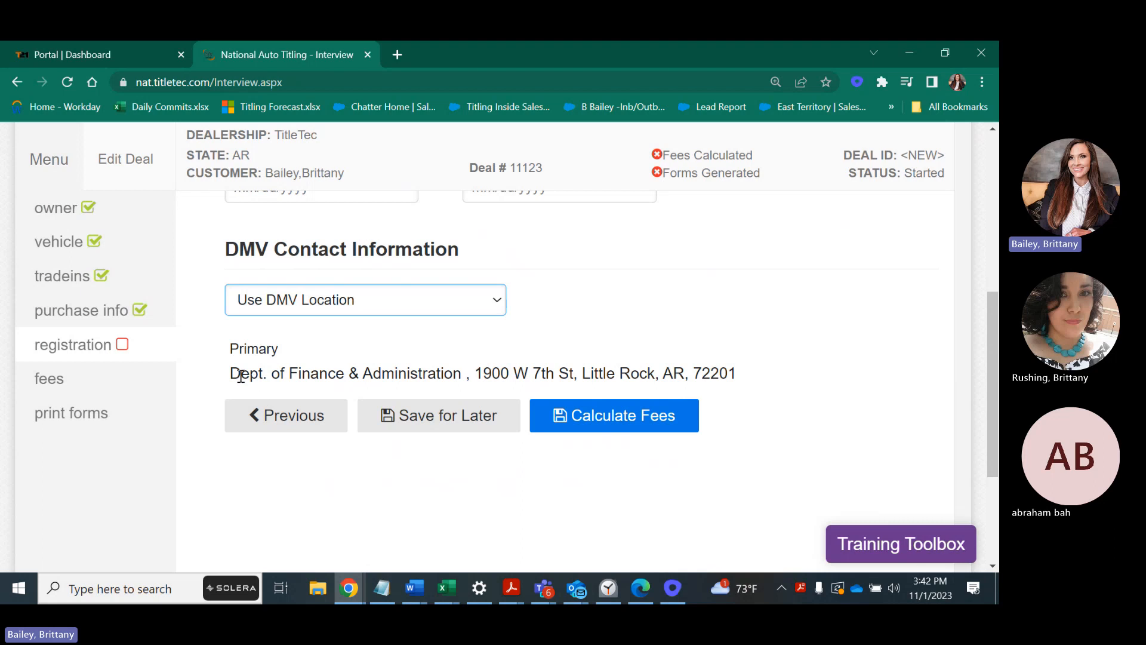
pyautogui.moveTo(240, 373); pyautogui.dragTo(720, 374)
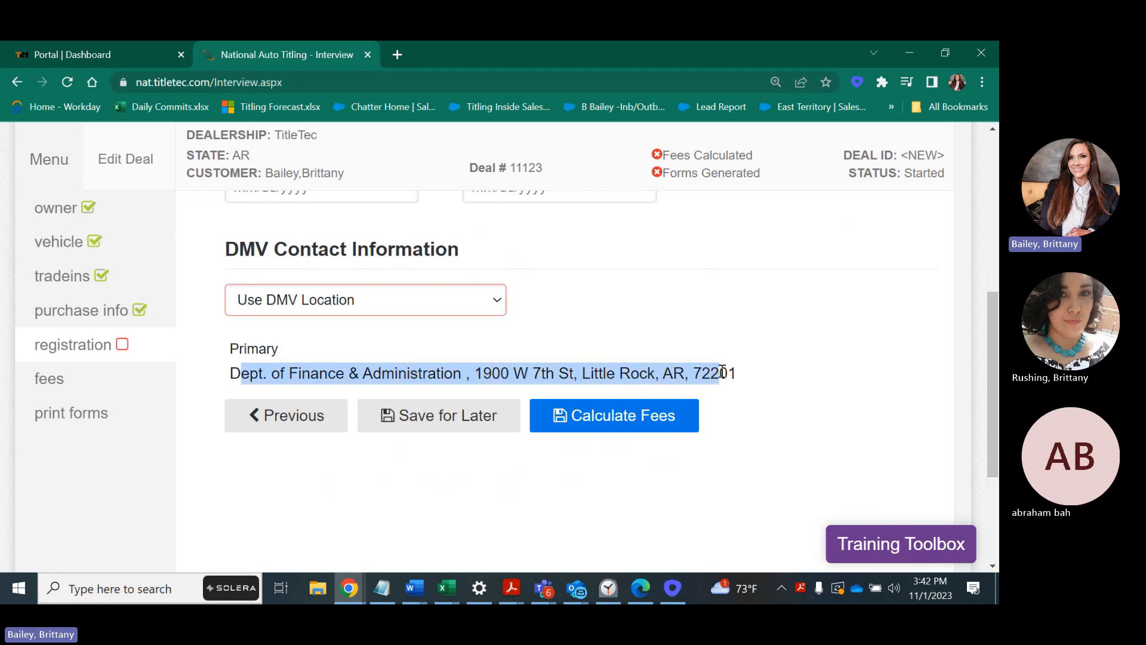
pyautogui.click(780, 377)
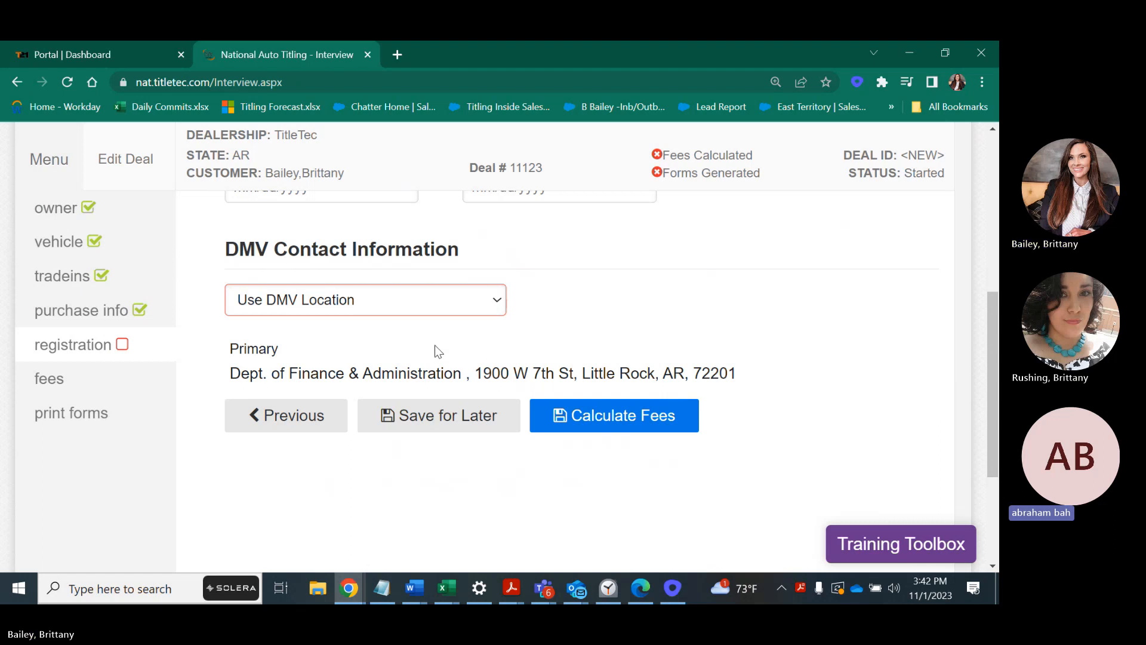
# Calculate the deal's fees and review the AR taxable amount and FL tax rows.
pyautogui.click(590, 422)
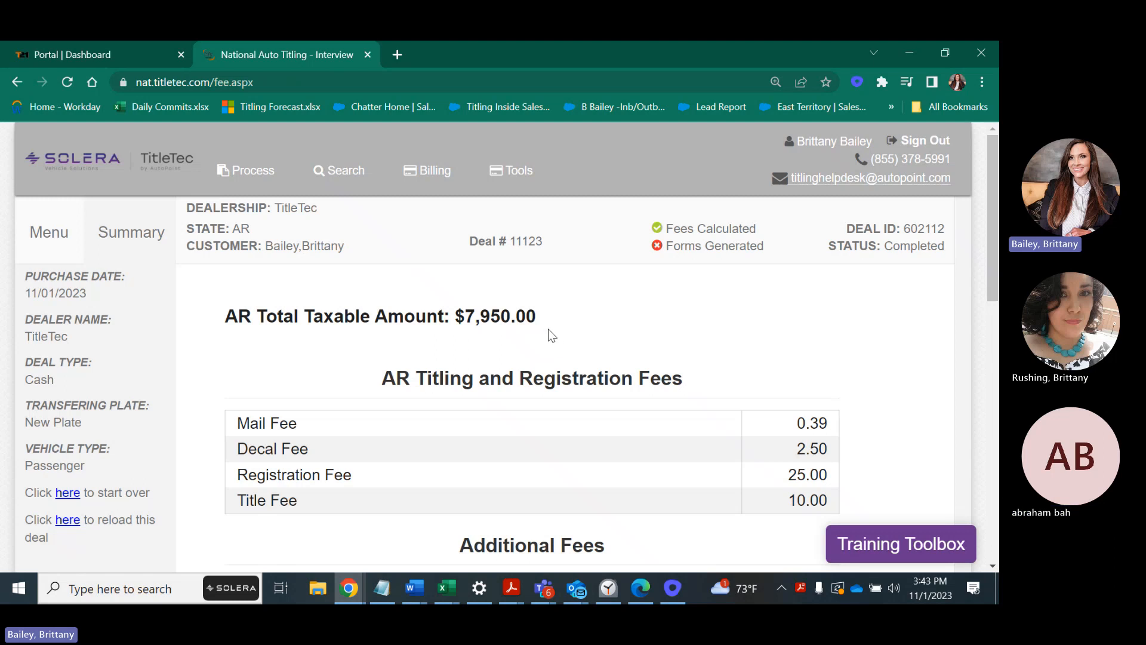
pyautogui.moveTo(547, 323); pyautogui.dragTo(463, 315)
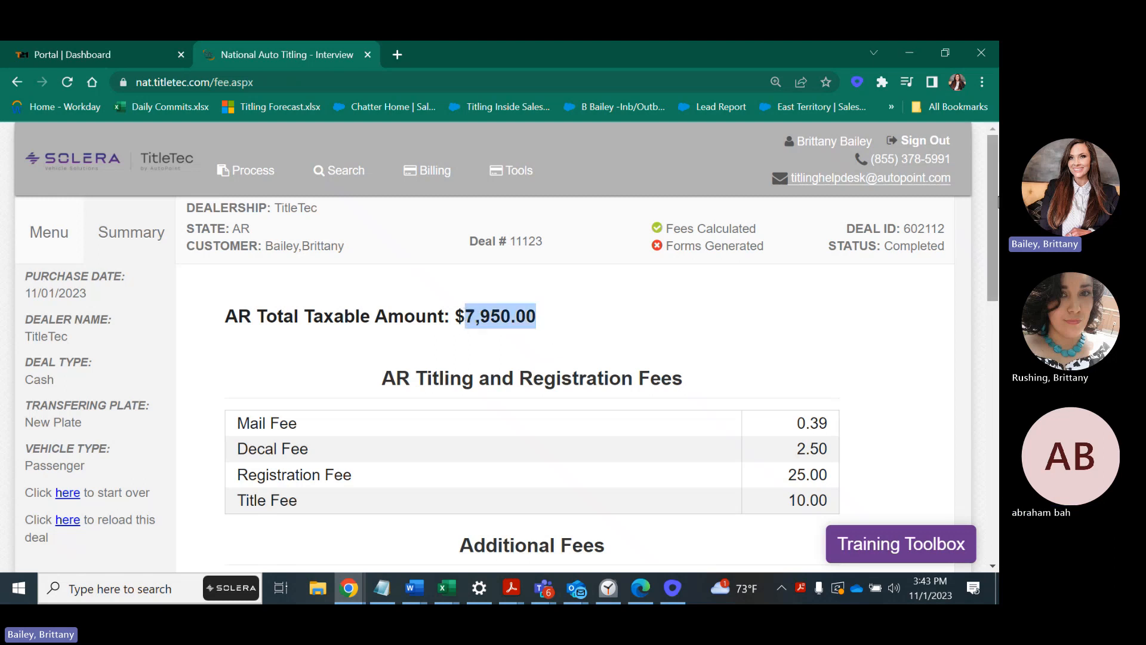
pyautogui.moveTo(989, 209); pyautogui.dragTo(987, 395)
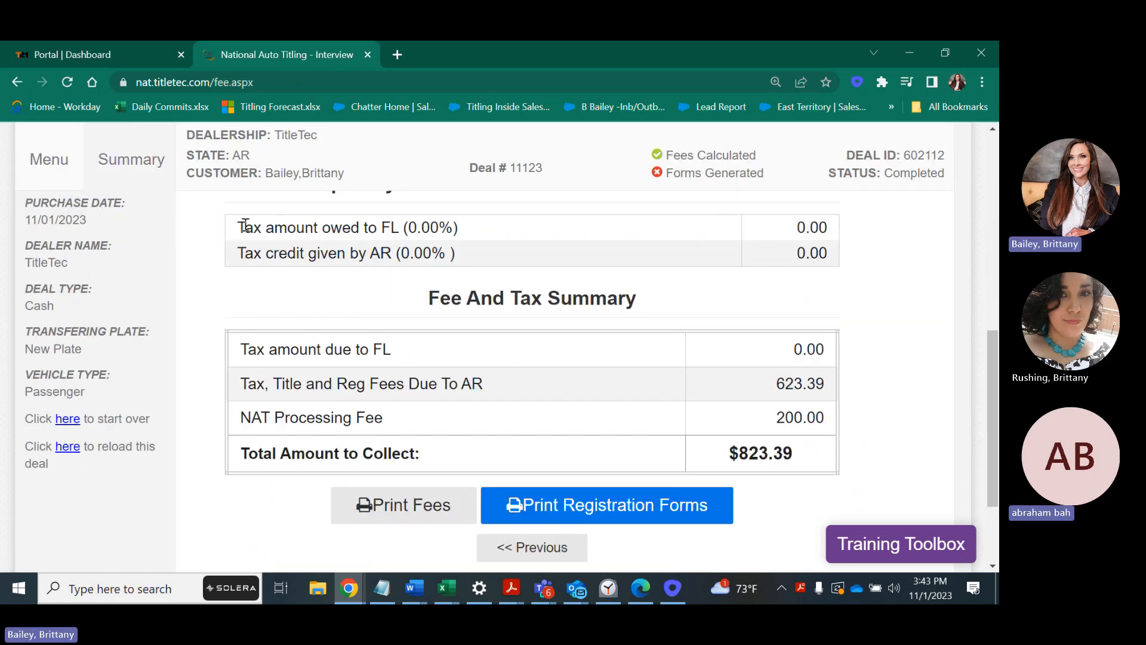
pyautogui.moveTo(236, 230); pyautogui.dragTo(513, 232)
pyautogui.moveTo(291, 349); pyautogui.dragTo(420, 353)
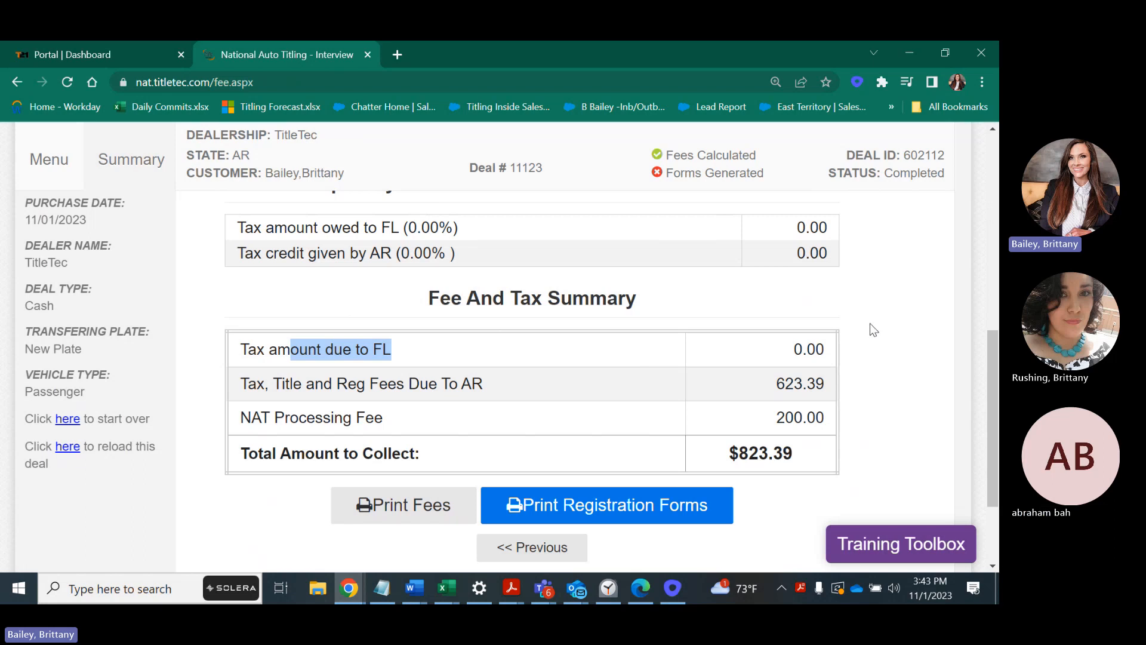
# Verify 623.39 due to AR plus the 200.00 processing fee, then generate the registration forms.
pyautogui.moveTo(773, 384); pyautogui.dragTo(826, 383)
pyautogui.moveTo(775, 417); pyautogui.dragTo(724, 456)
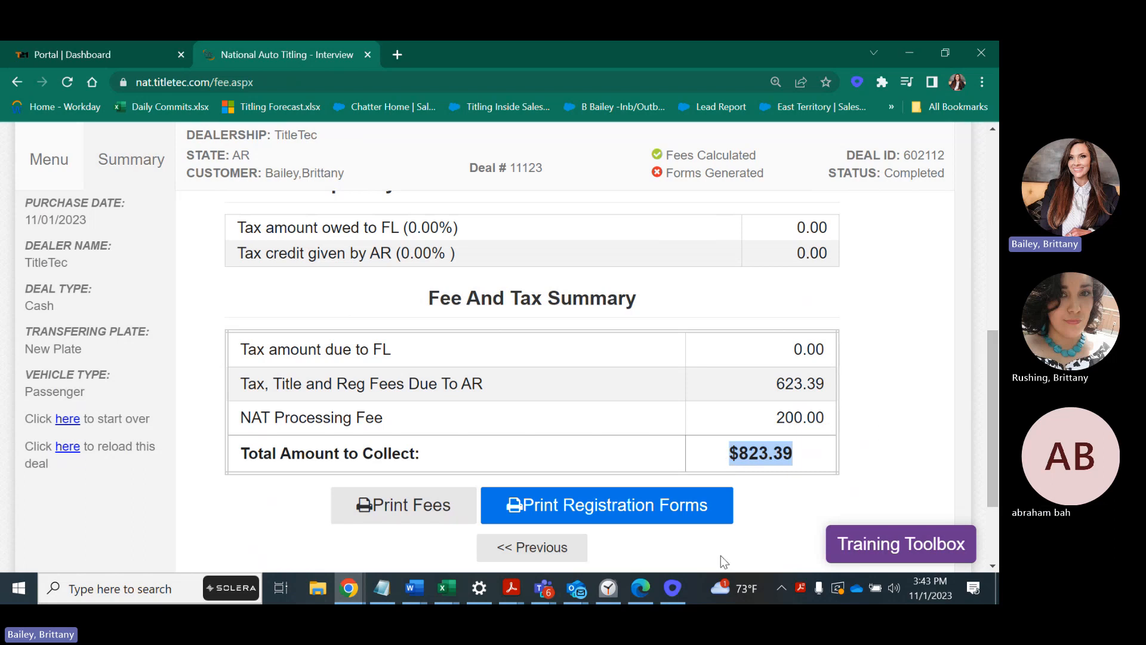
pyautogui.click(666, 506)
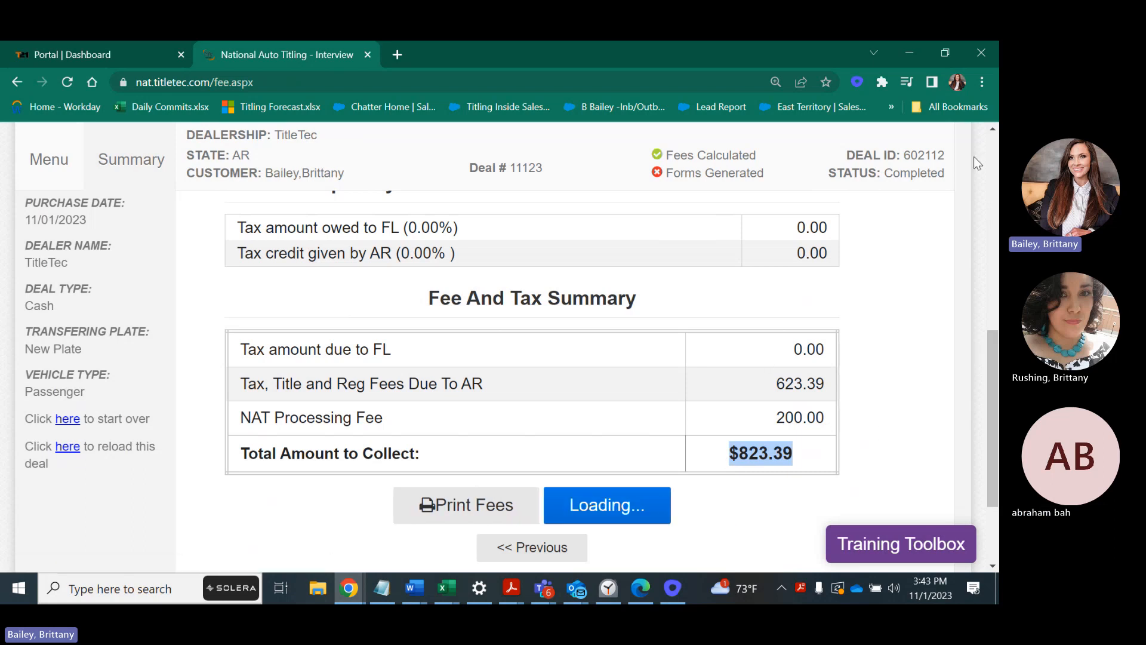
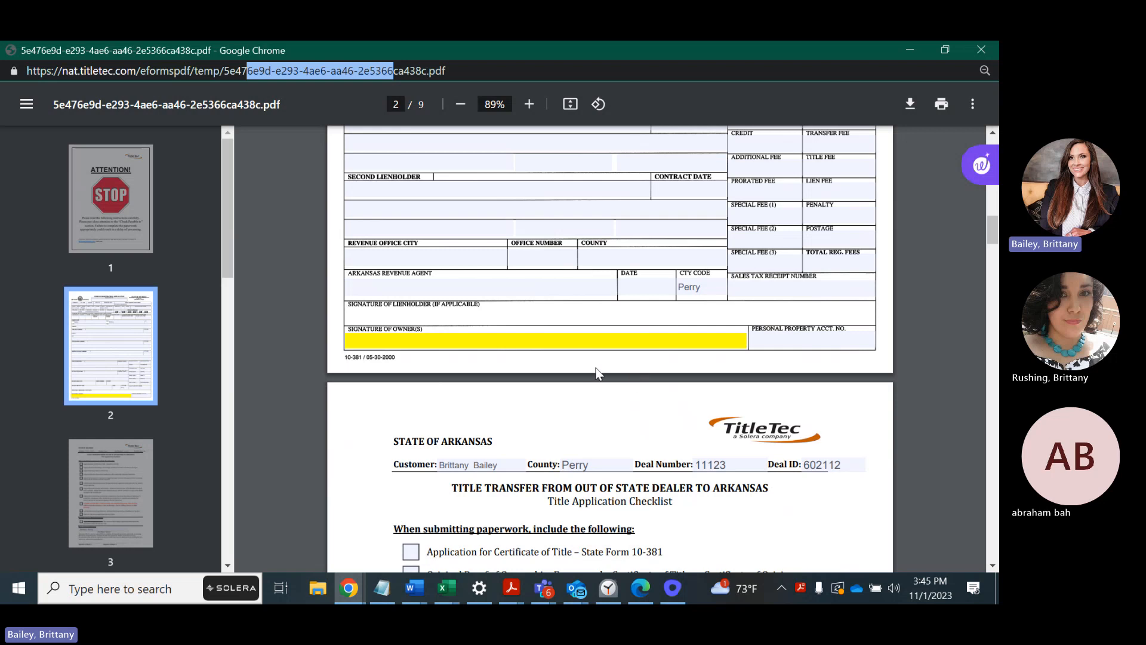
# Scroll through the page 3 title application checklist down to the page 4 Payment Information sheet.
pyautogui.scroll(-1, 591, 355)
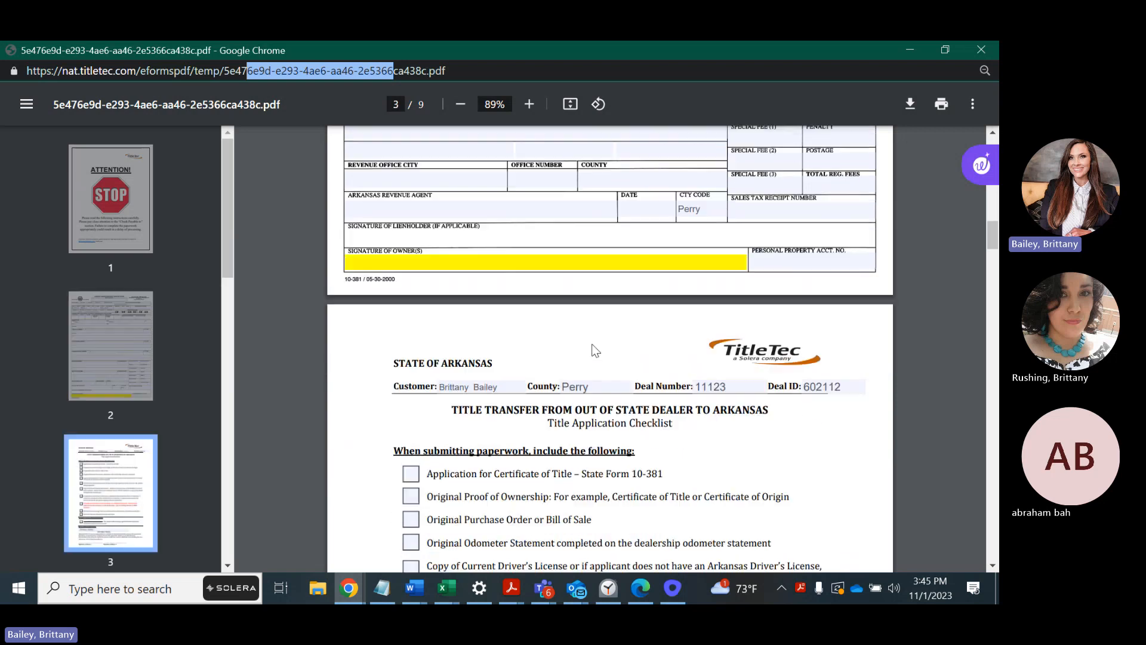
pyautogui.scroll(-2, 595, 350)
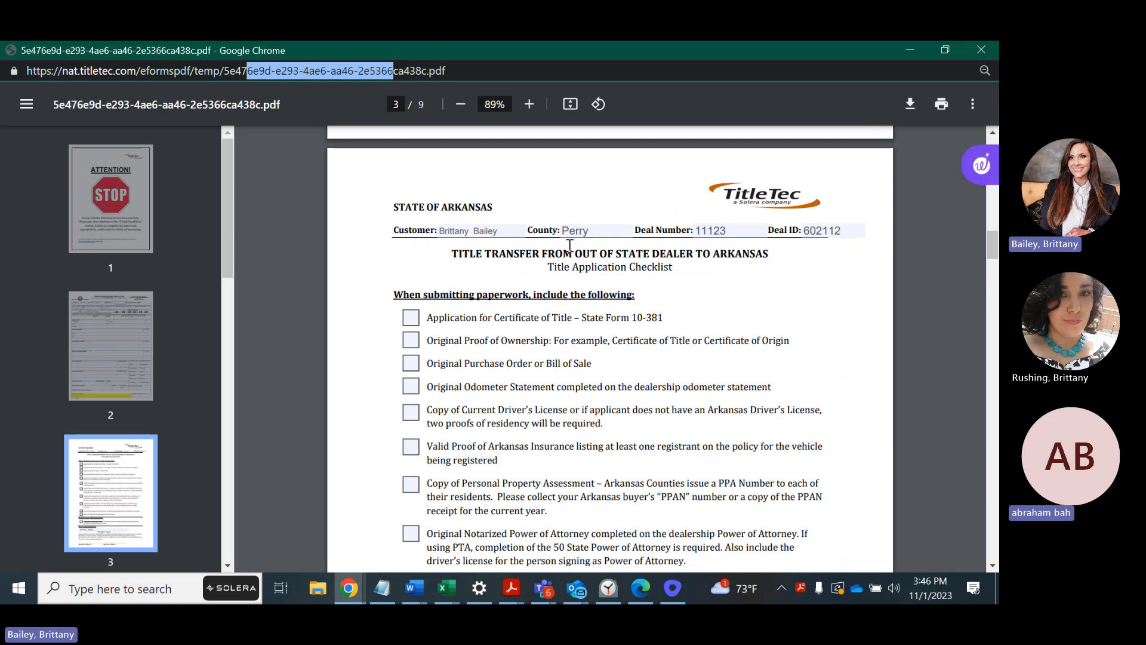
pyautogui.scroll(-2, 570, 245)
pyautogui.scroll(1, 576, 227)
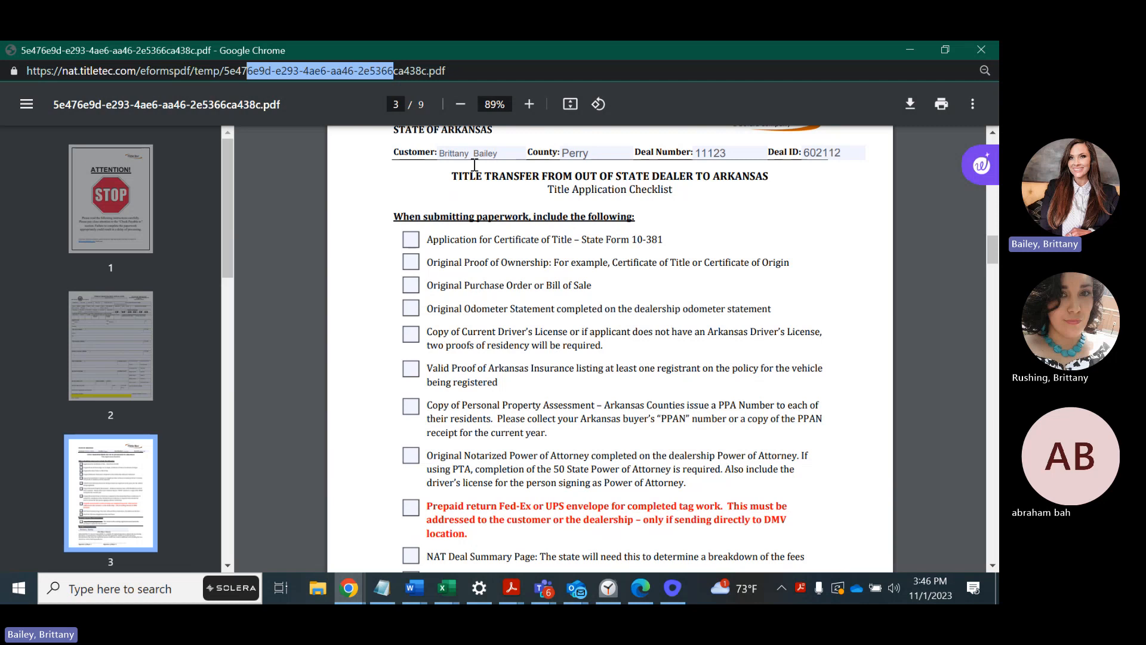
pyautogui.scroll(-1, 622, 560)
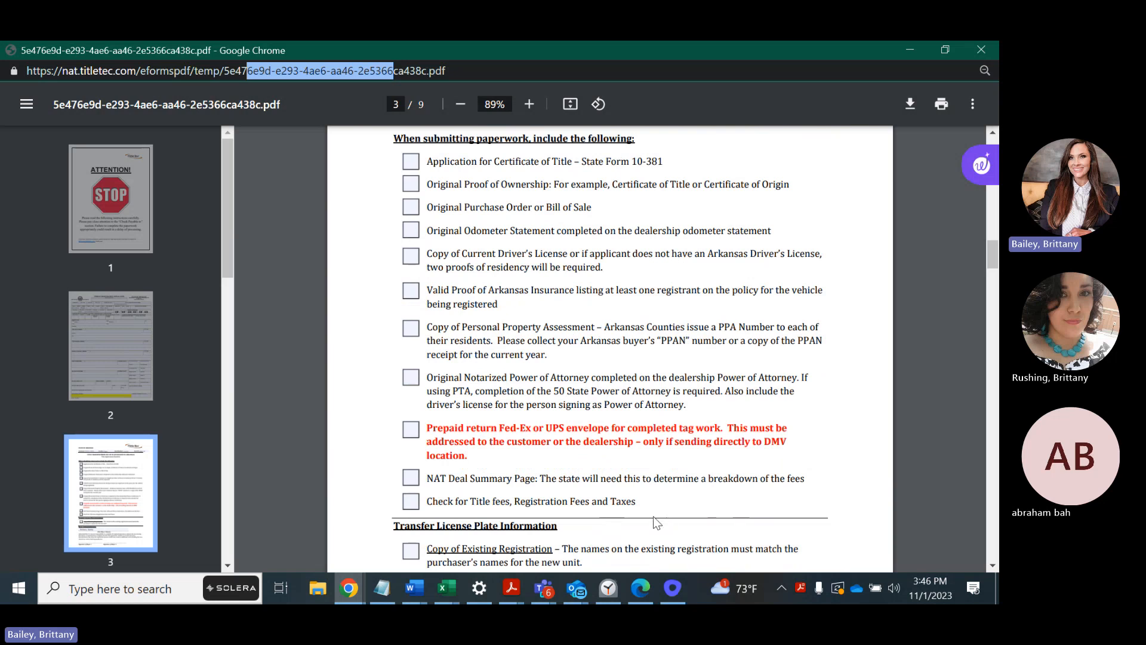
pyautogui.scroll(-1, 665, 521)
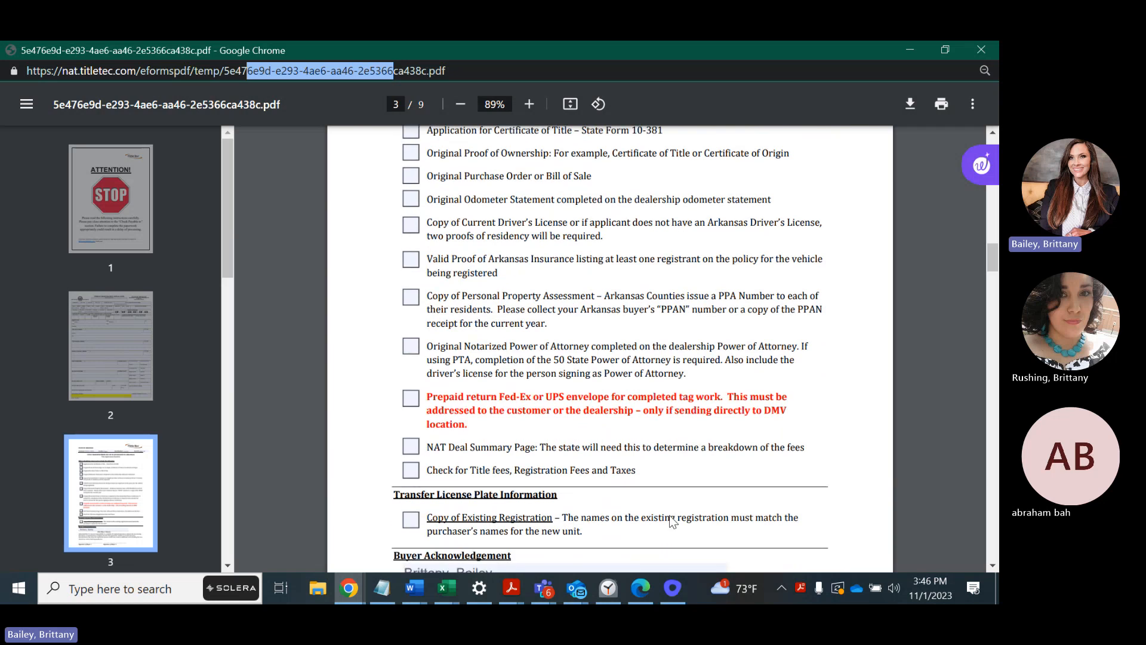
pyautogui.scroll(-6, 673, 521)
pyautogui.scroll(-1, 672, 521)
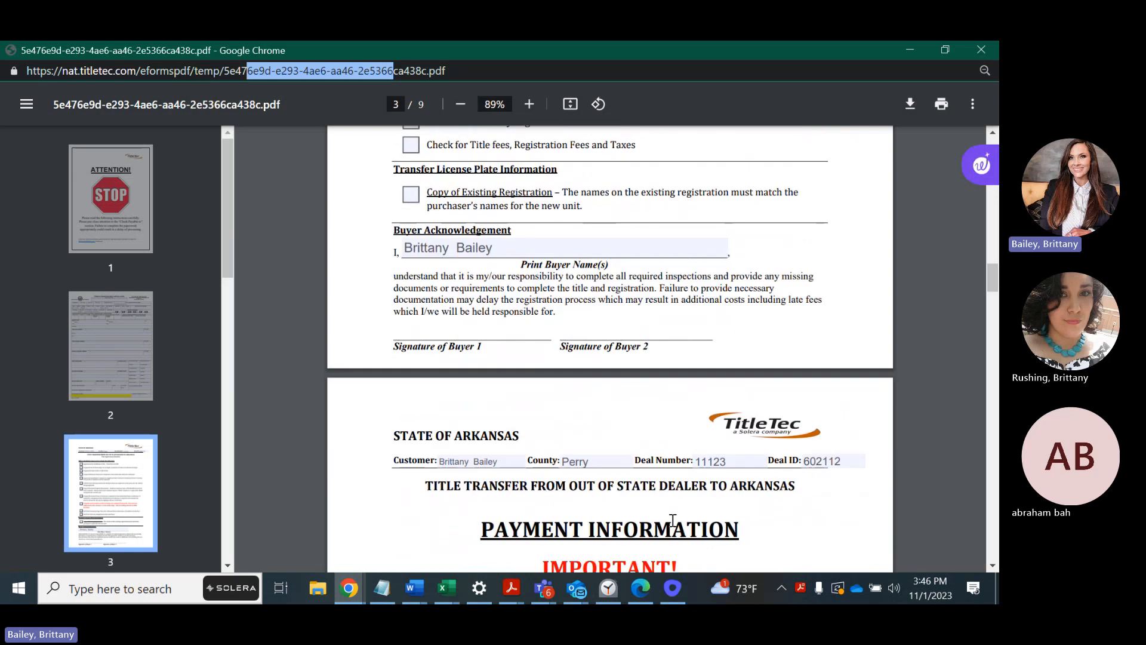
pyautogui.scroll(-2, 673, 520)
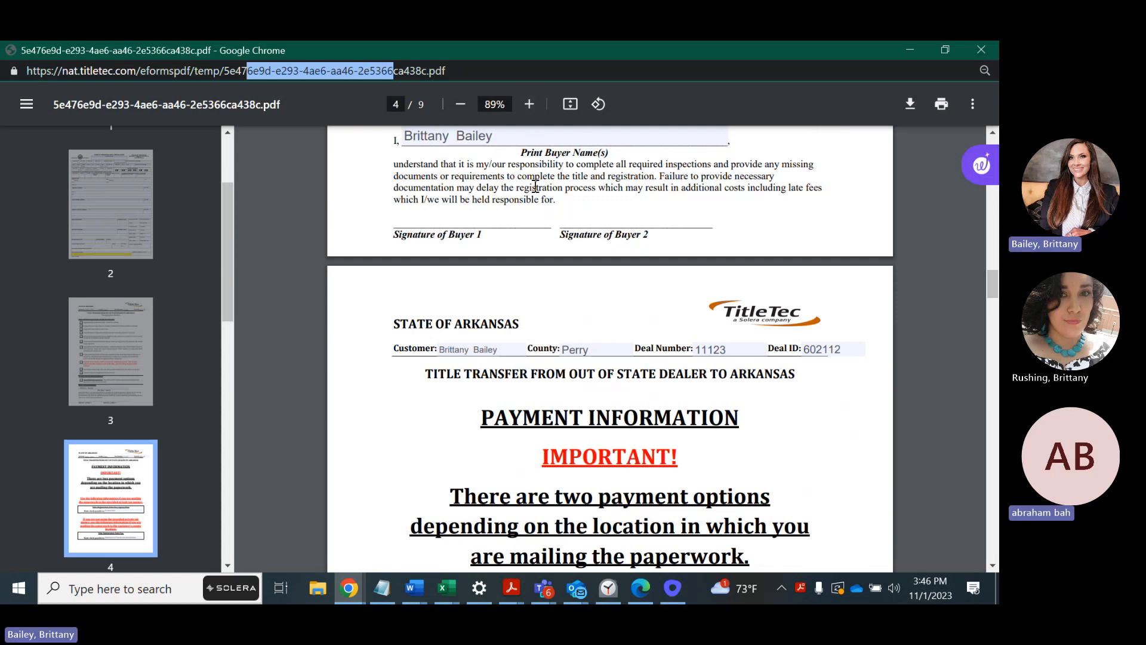
pyautogui.scroll(-1, 539, 306)
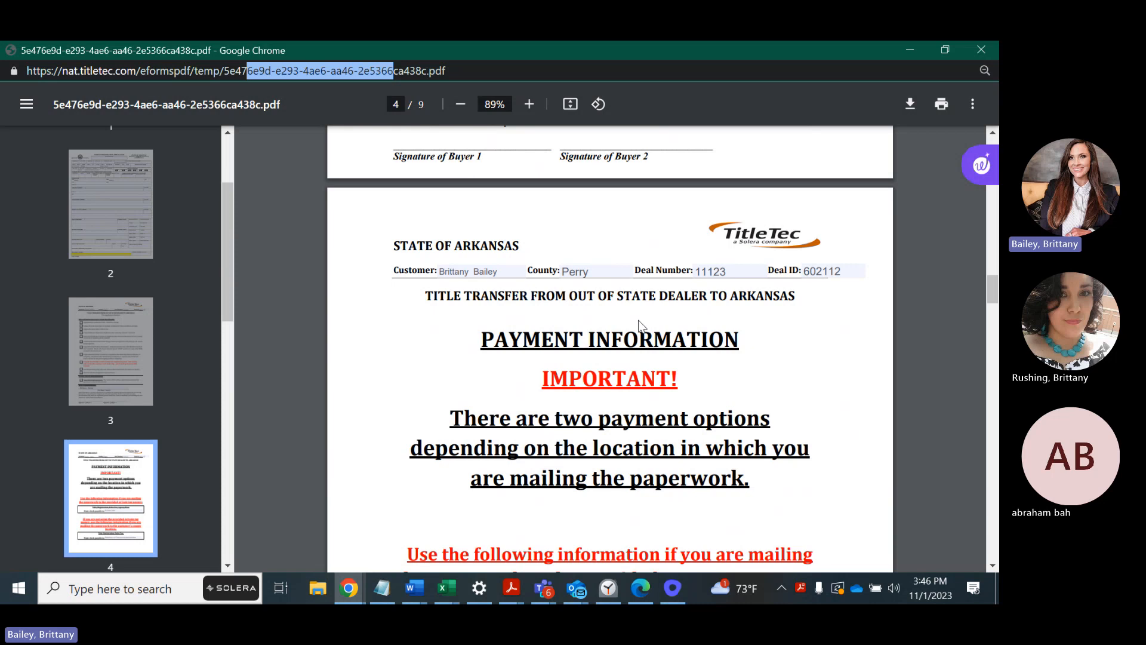
pyautogui.scroll(-1, 640, 325)
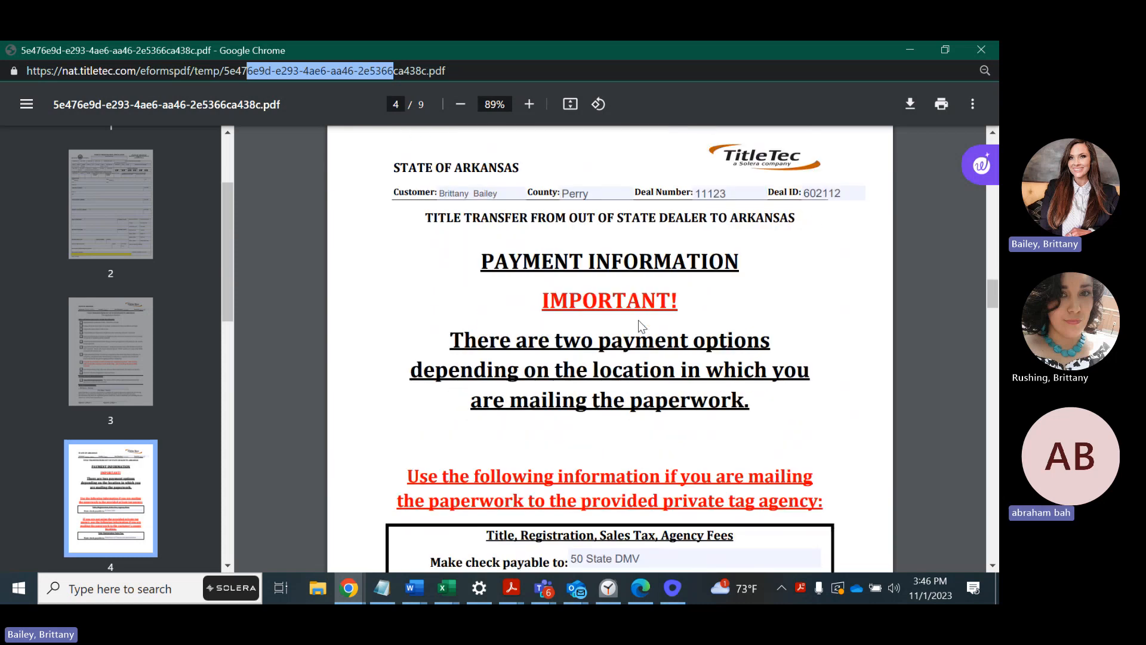
pyautogui.scroll(1, 638, 326)
pyautogui.scroll(10, 649, 316)
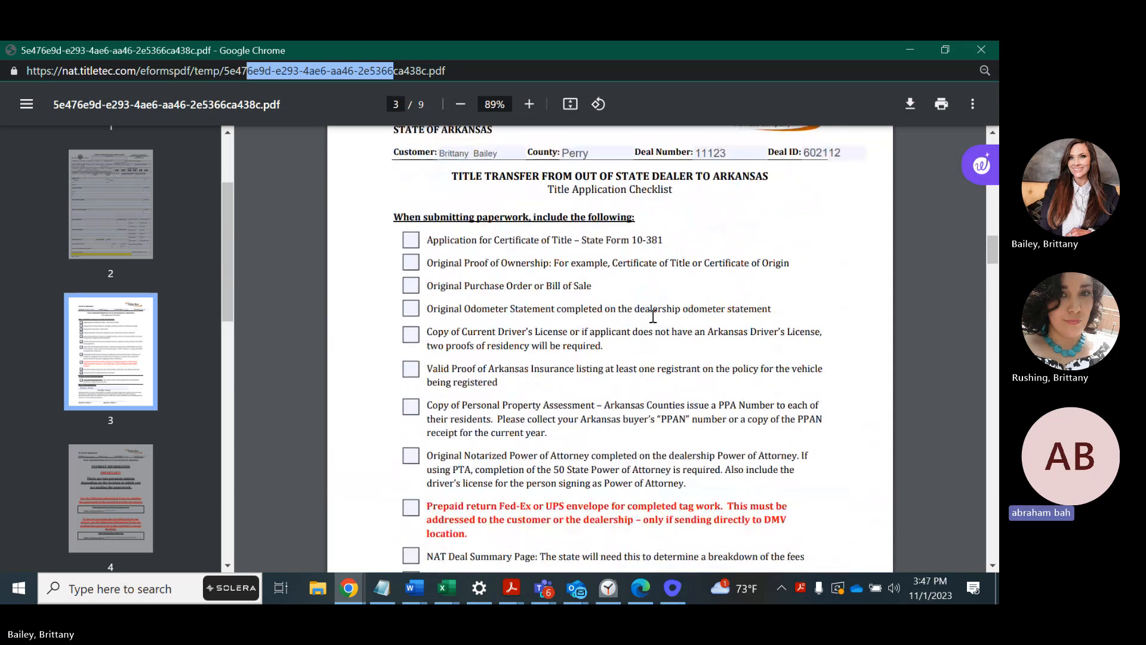
pyautogui.scroll(1, 653, 316)
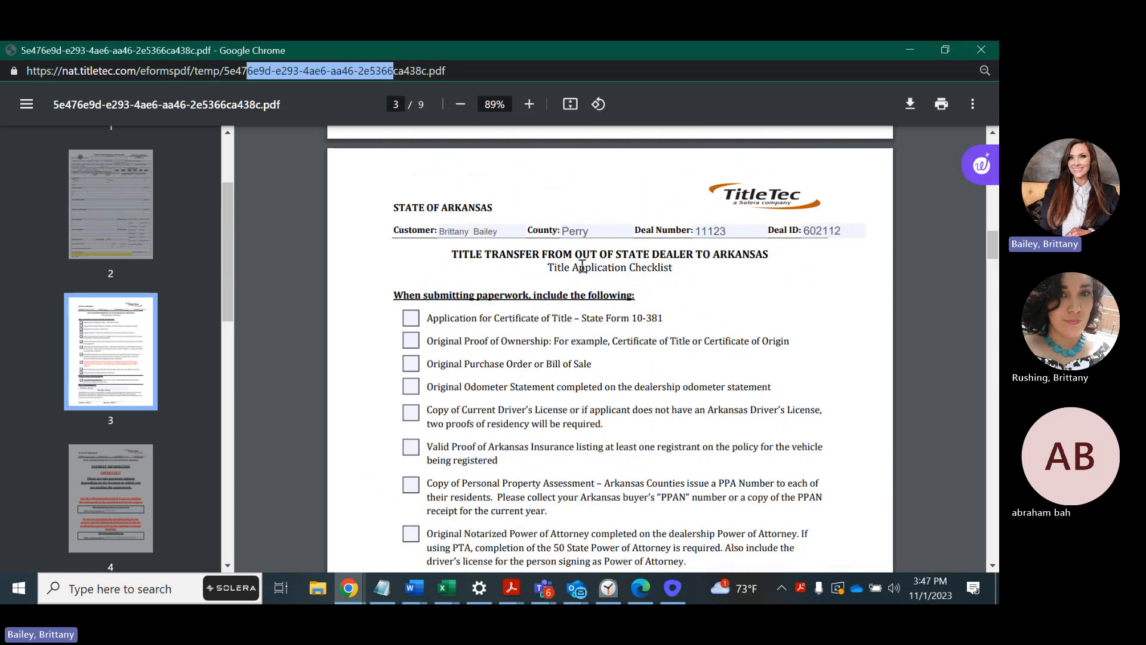
pyautogui.scroll(-1, 609, 338)
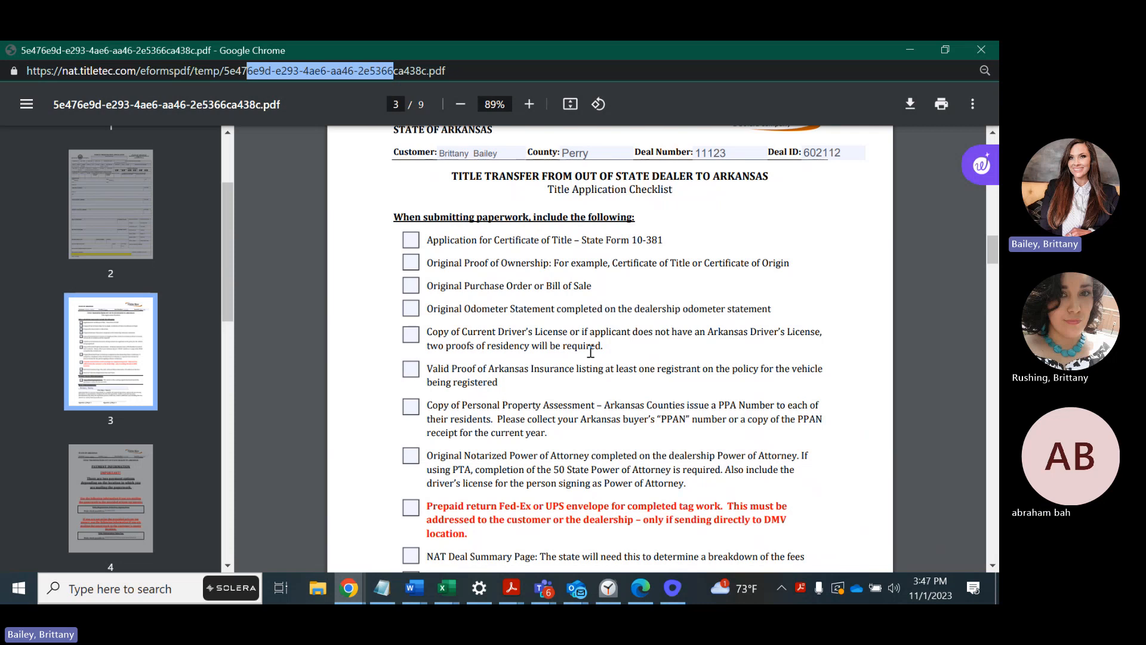
pyautogui.scroll(-1, 590, 351)
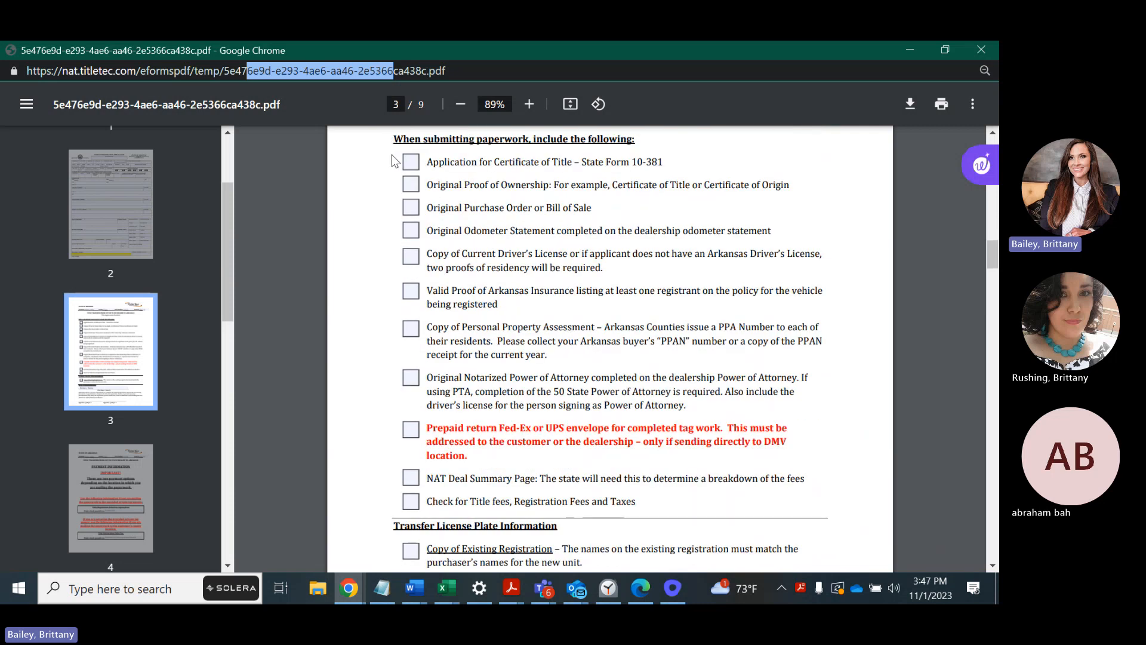
pyautogui.scroll(-1, 481, 243)
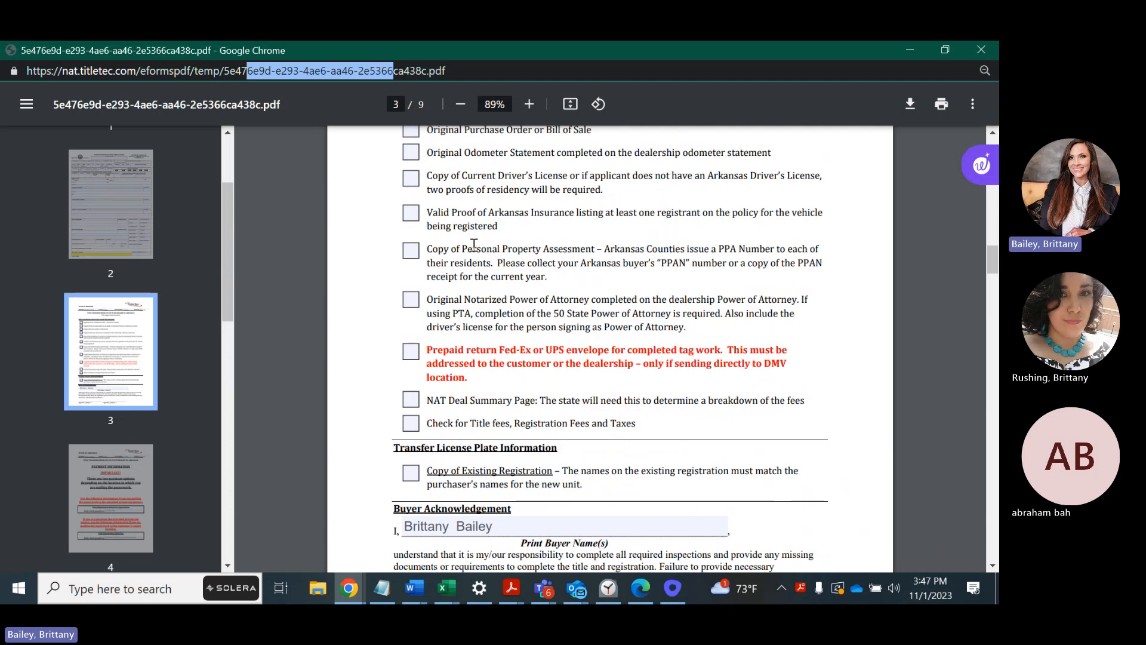
pyautogui.scroll(-1, 475, 245)
pyautogui.scroll(-1, 474, 250)
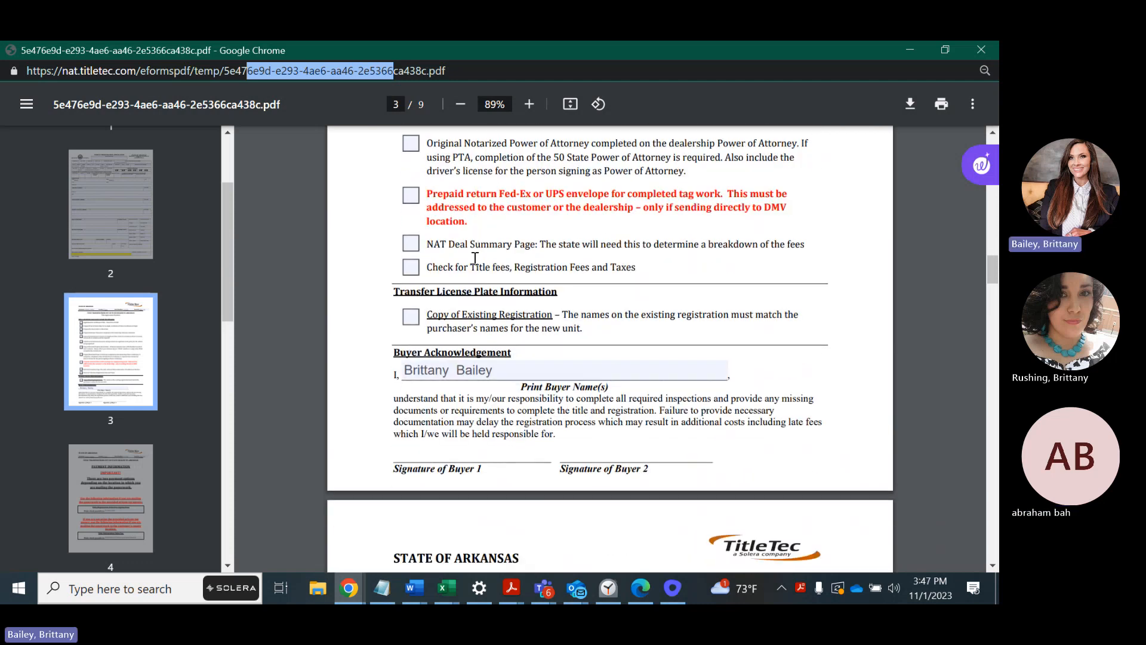
pyautogui.scroll(-1, 474, 258)
# Scroll through page 4's Payment Information to review the check payees.
pyautogui.scroll(-1, 485, 306)
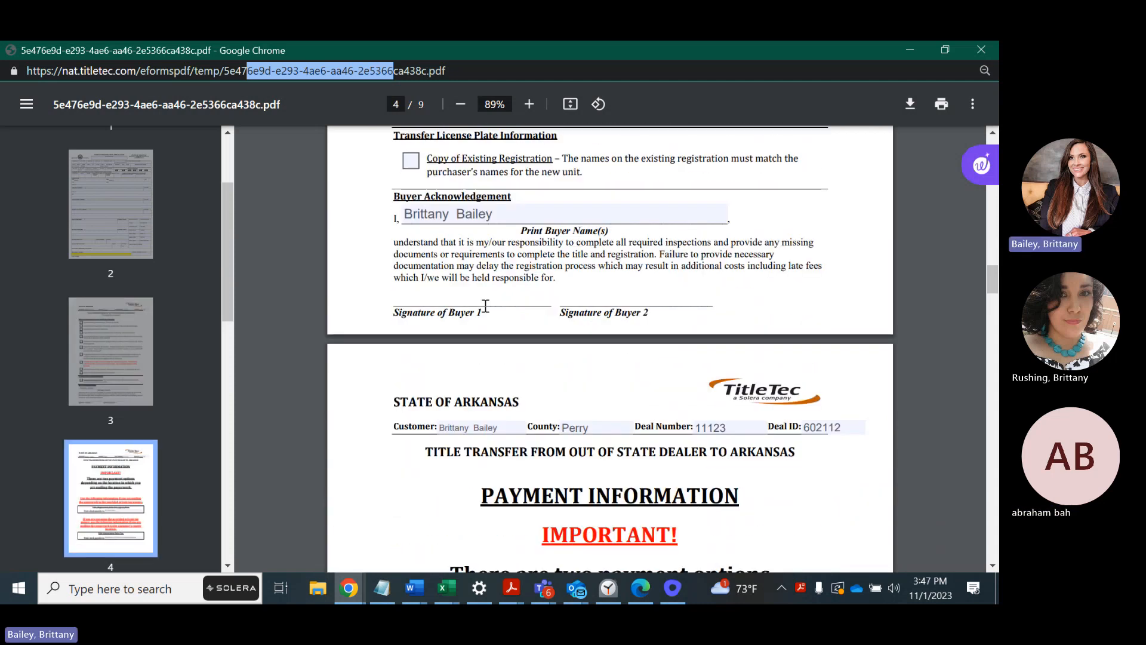
pyautogui.scroll(-3, 491, 318)
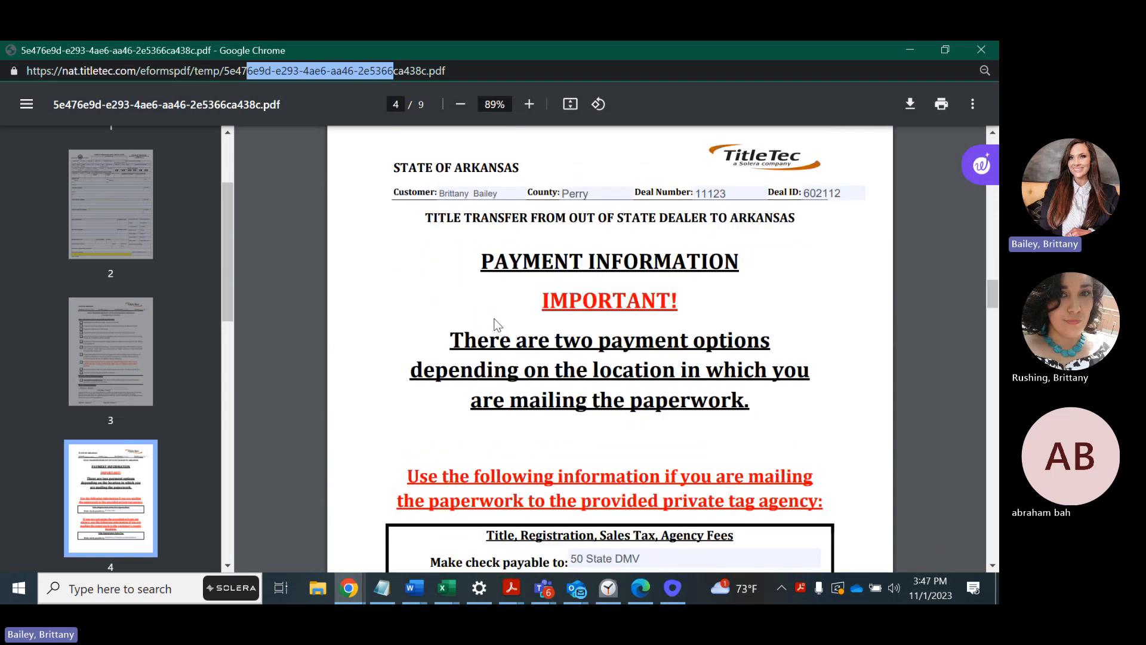
pyautogui.scroll(-1, 497, 323)
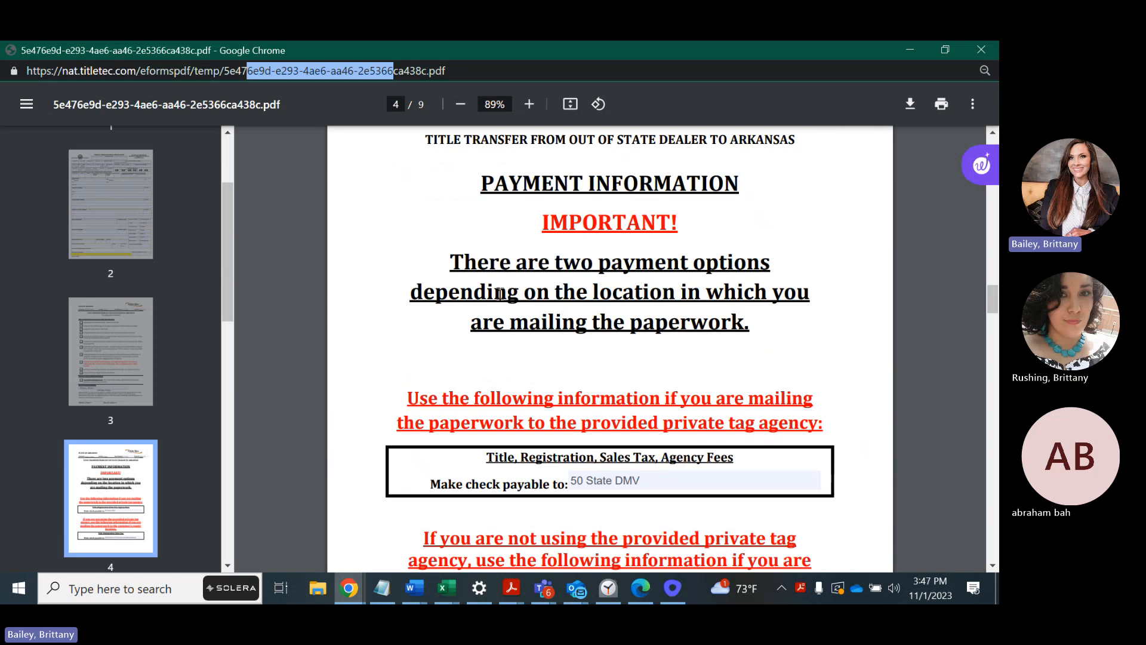
pyautogui.scroll(-1, 500, 293)
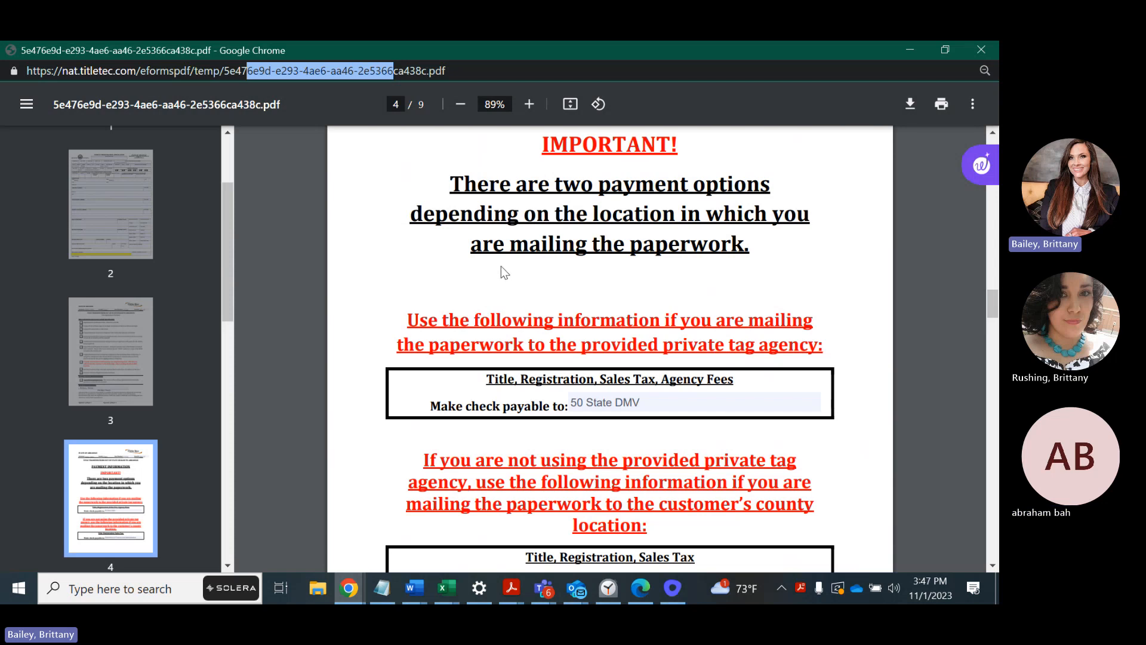
pyautogui.scroll(-1, 498, 272)
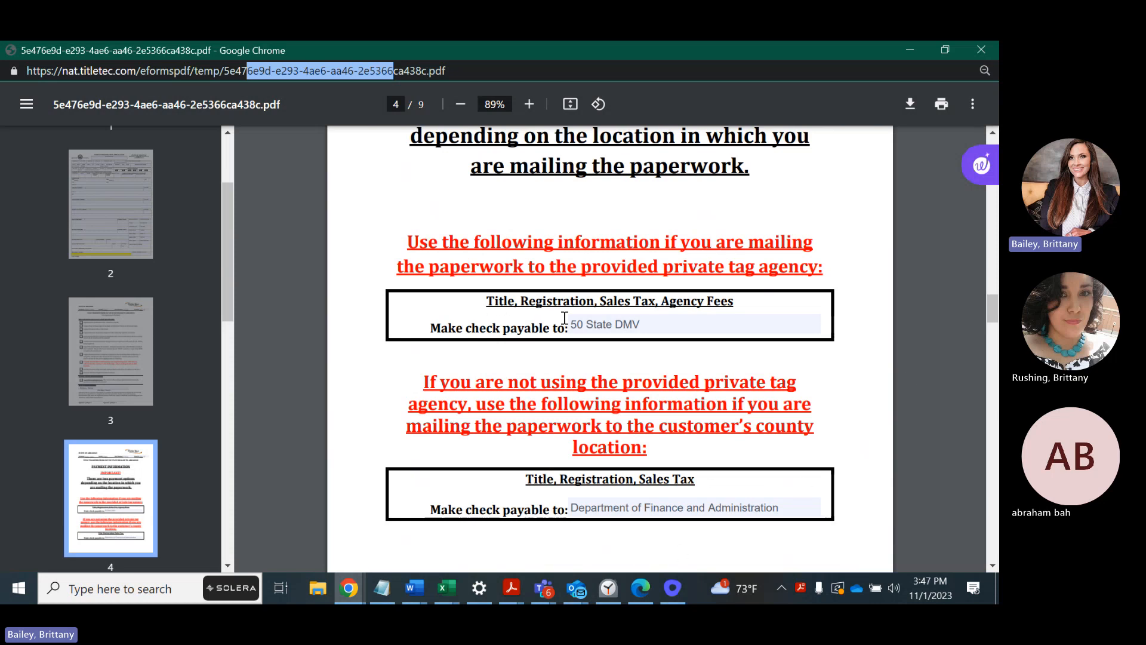
pyautogui.scroll(-1, 561, 322)
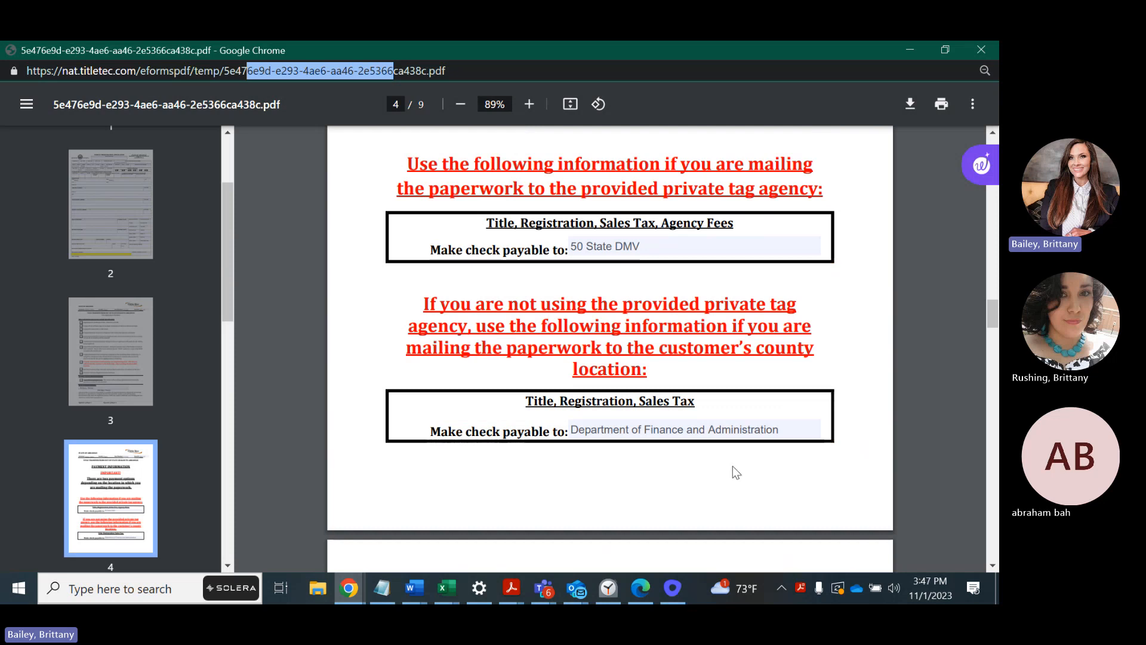
# Point out the Department of Finance and Administration payee, then continue to page 5 Mailing Instructions.
pyautogui.click(800, 397)
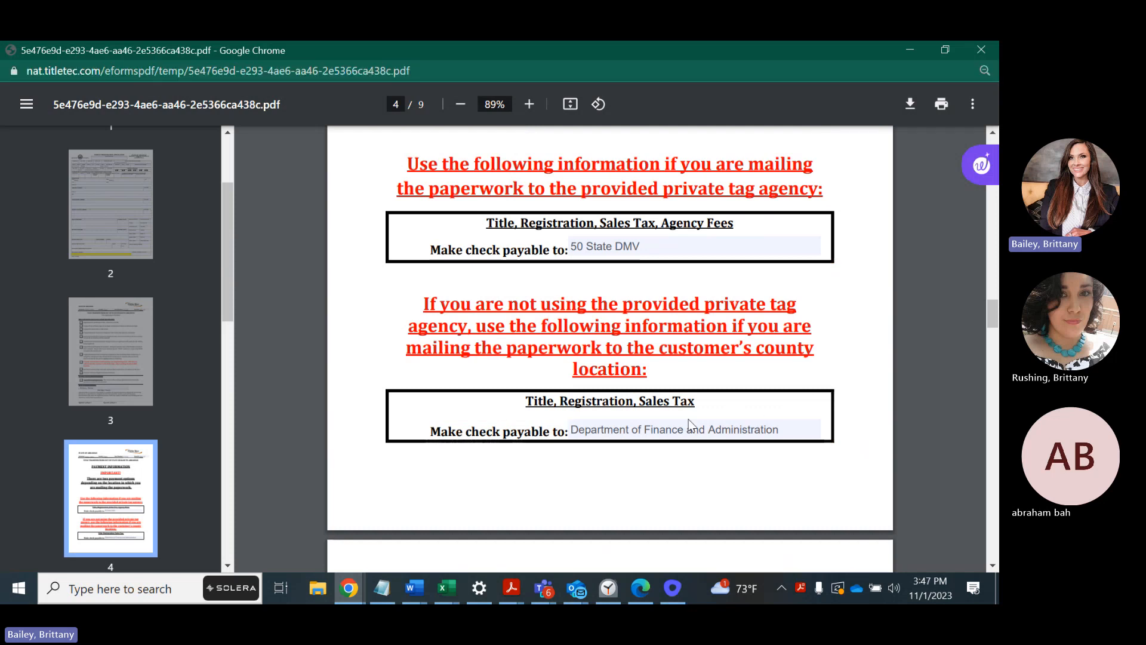
pyautogui.click(813, 428)
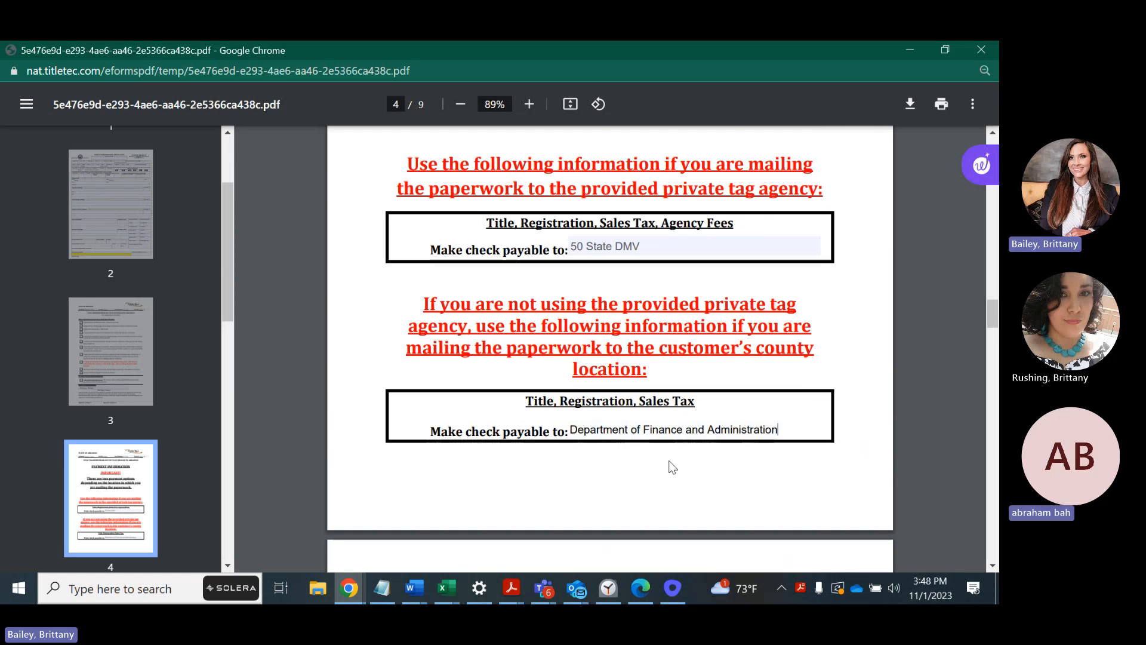
pyautogui.scroll(-2, 716, 462)
# Review page 5 Mailing Instructions and focus its mailing Phone Number field.
pyautogui.scroll(-5, 718, 464)
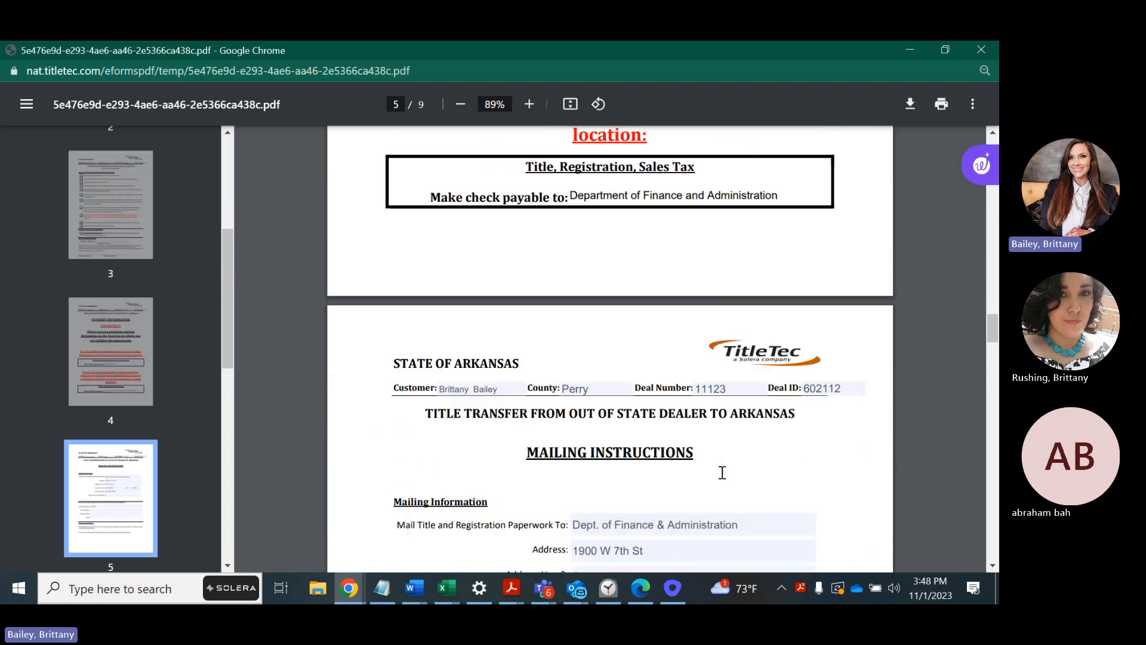
pyautogui.scroll(-2, 721, 471)
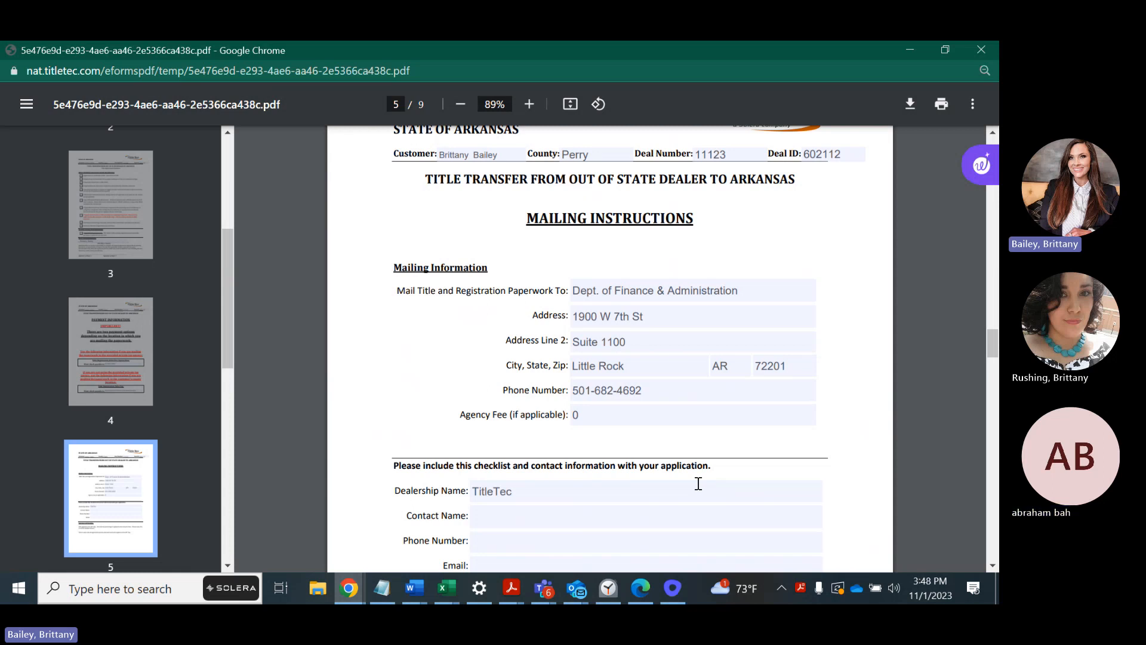
pyautogui.click(638, 394)
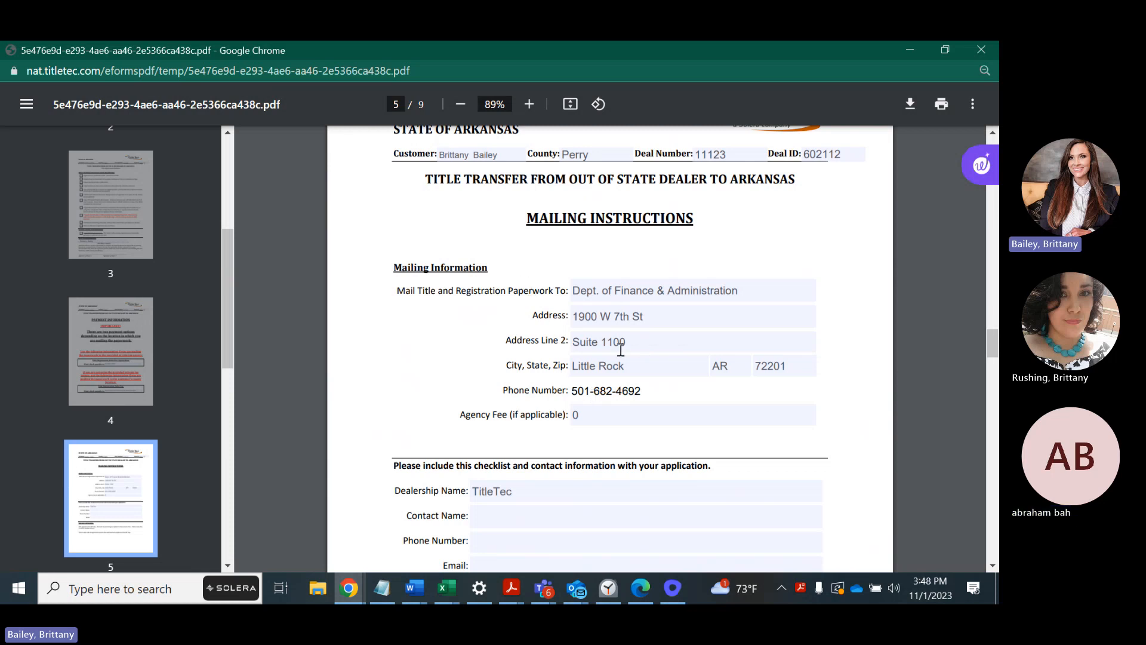
pyautogui.scroll(-1, 619, 359)
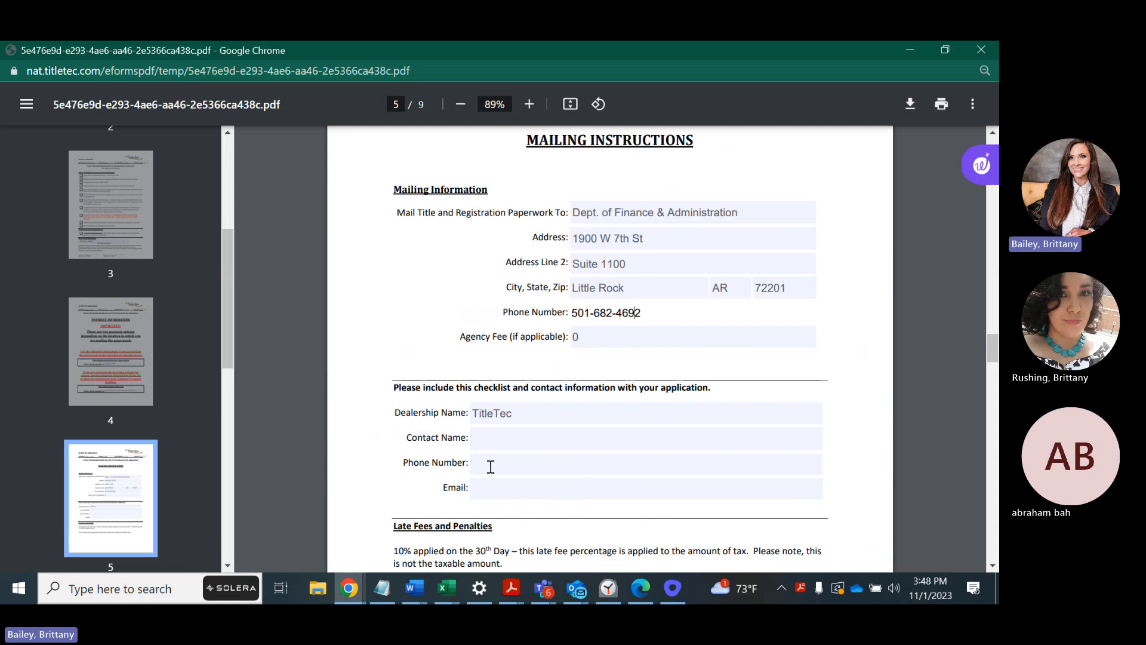
# Check the Contact Name, Phone Number and Email fields, then continue past Late Fees to page 6 Limited Power of Attorney.
pyautogui.click(495, 439)
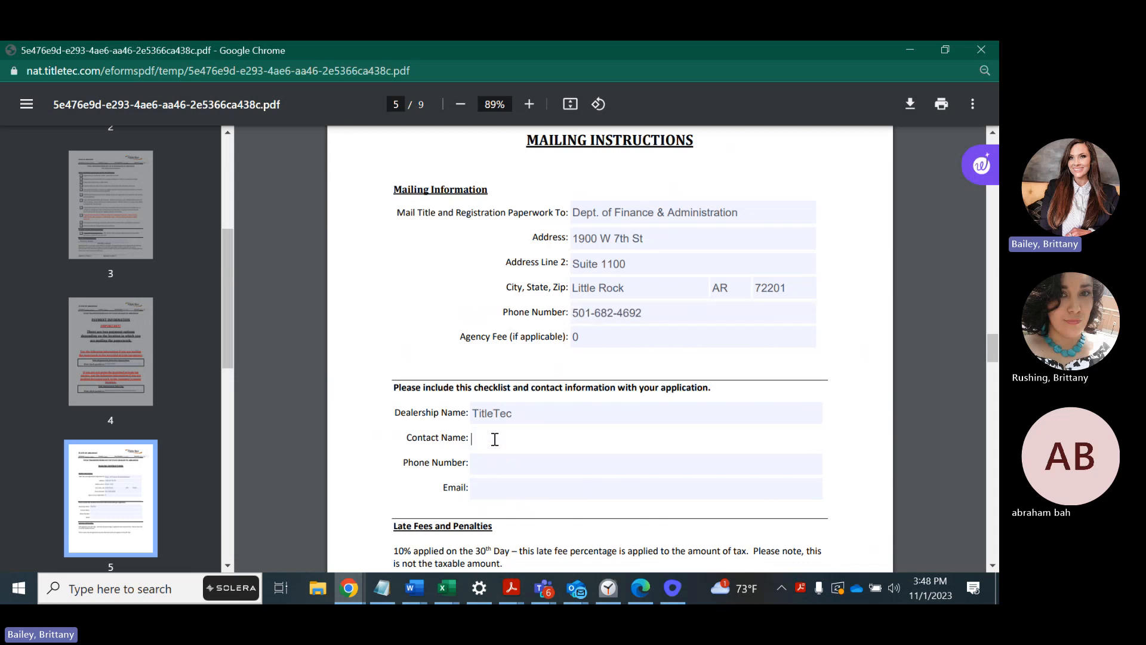
pyautogui.click(492, 469)
pyautogui.click(493, 489)
pyautogui.scroll(-1, 832, 403)
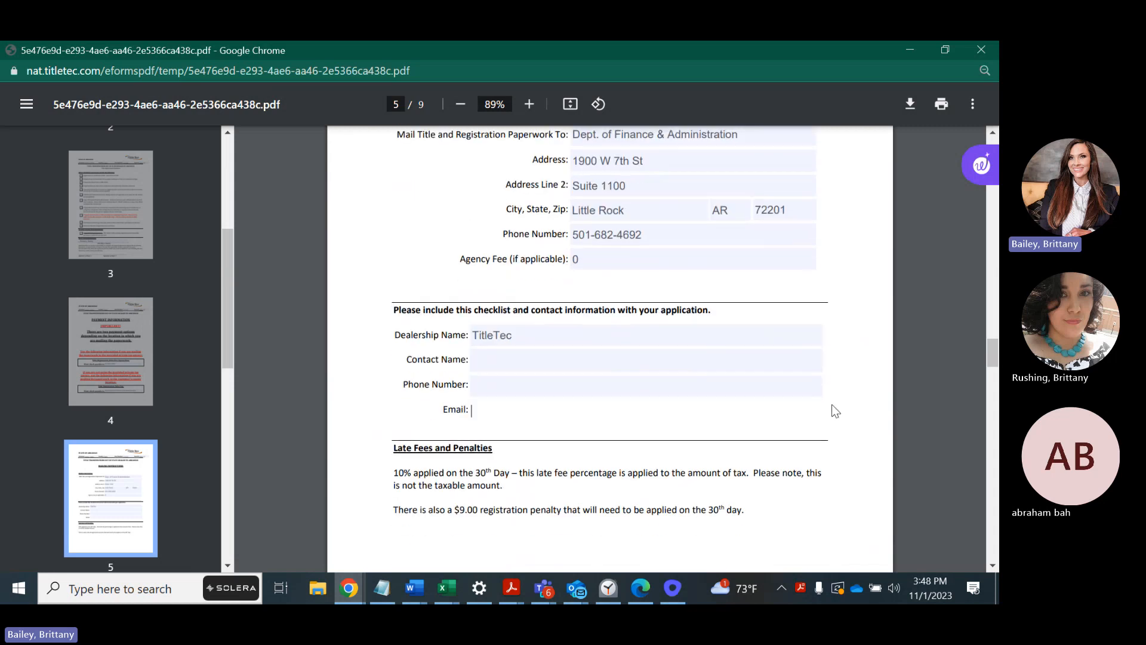
pyautogui.scroll(-2, 813, 420)
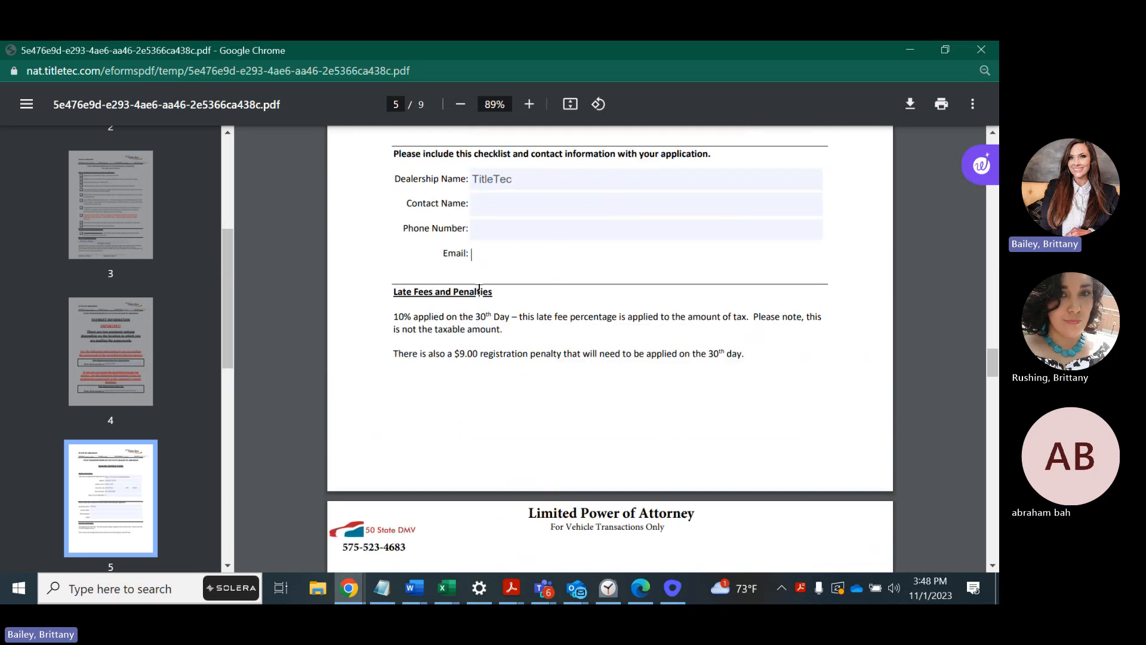
pyautogui.scroll(-1, 621, 279)
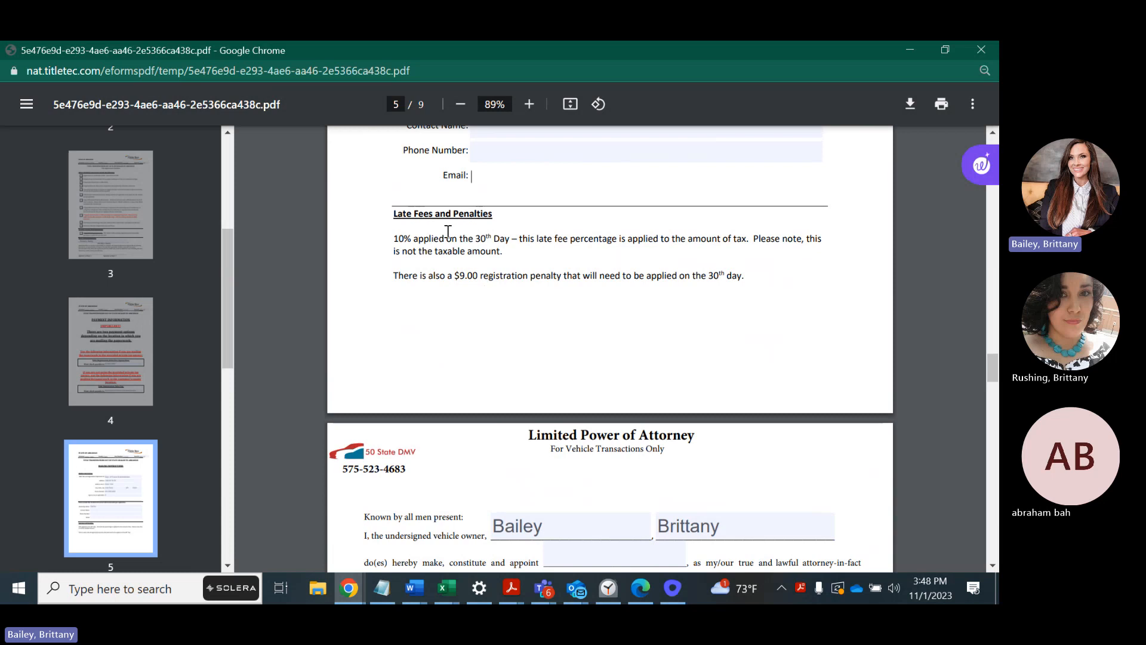
pyautogui.scroll(-1, 670, 345)
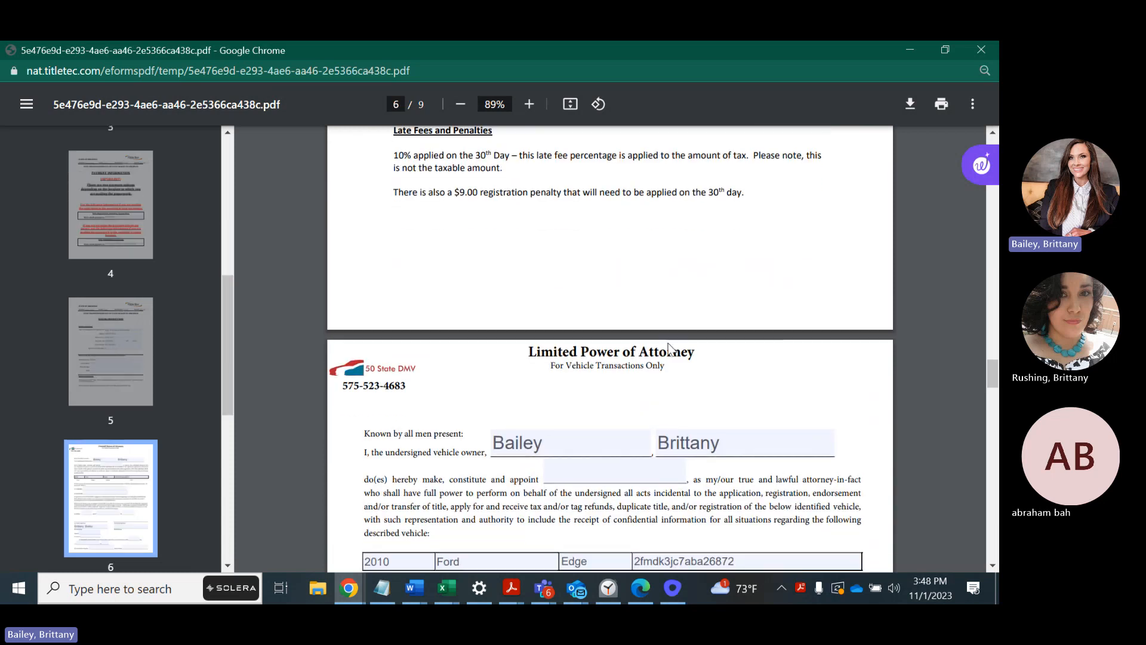
# Scroll past the Power of Attorney and License Plate Destination Form to the page 8 bill of sale.
pyautogui.scroll(-3, 669, 346)
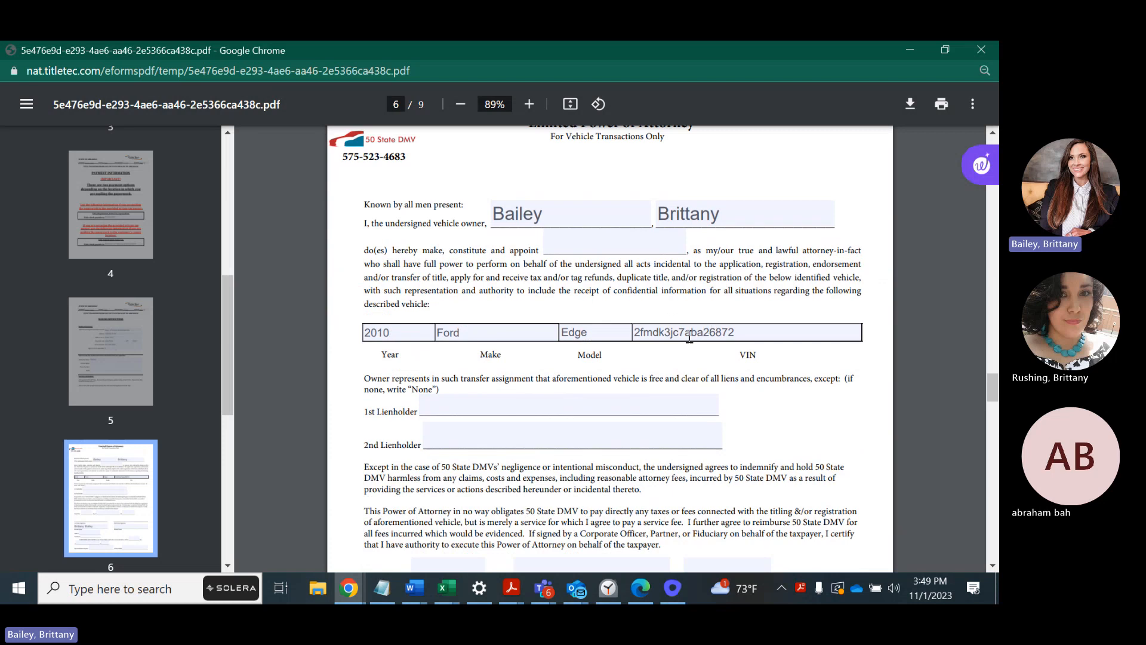
pyautogui.scroll(-10, 661, 368)
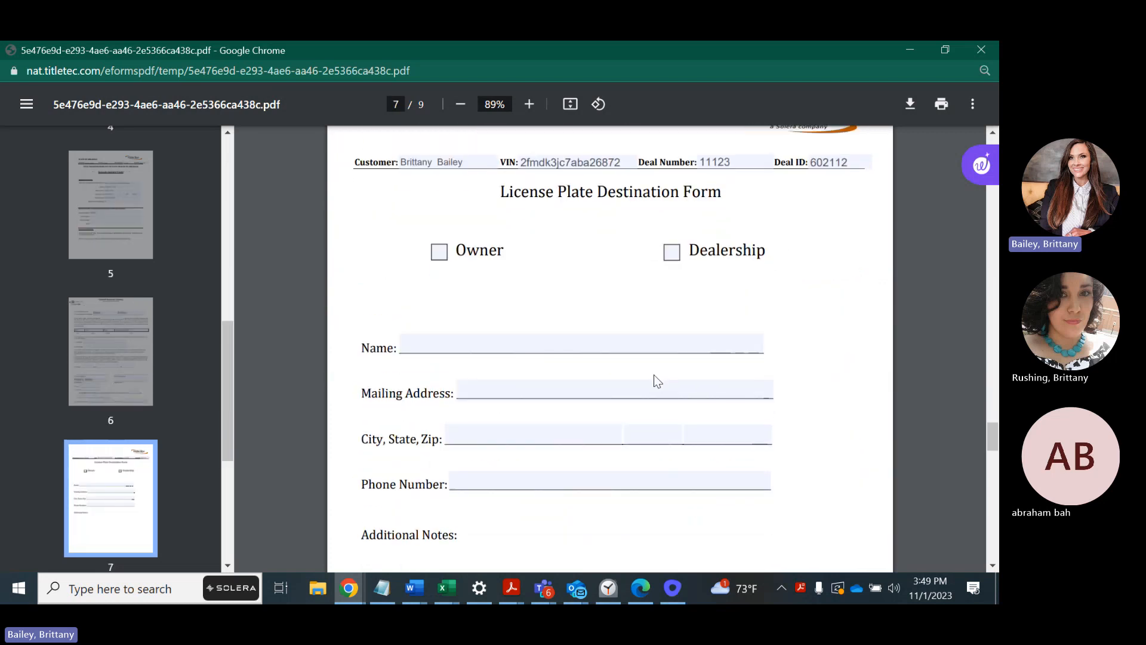
pyautogui.scroll(1, 657, 379)
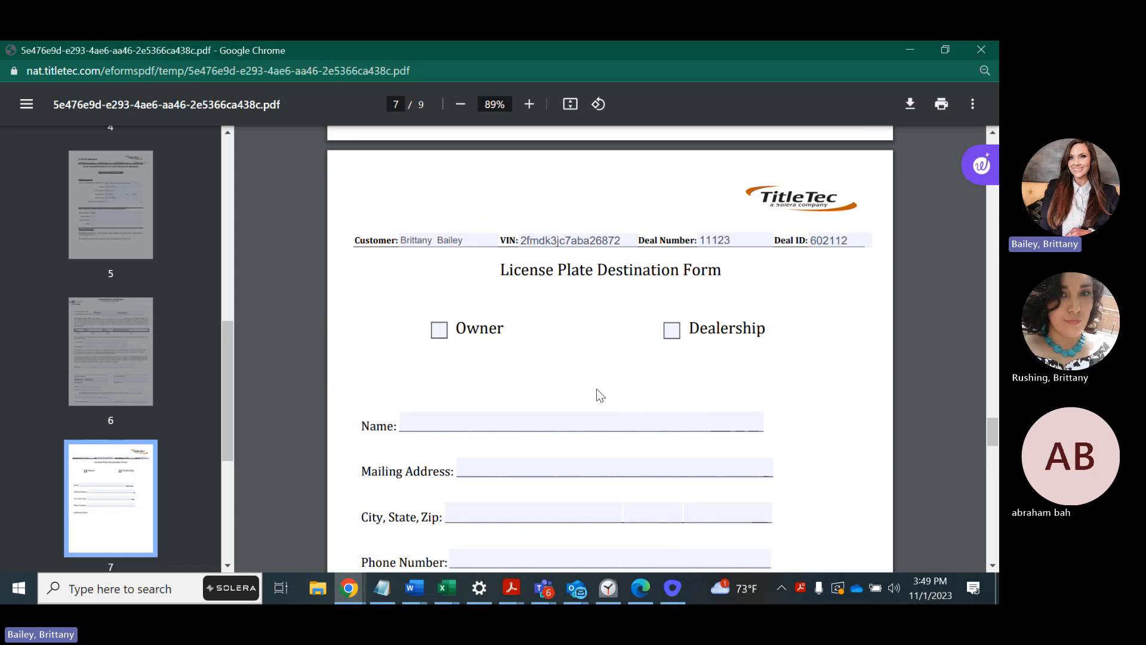
pyautogui.scroll(-1, 591, 394)
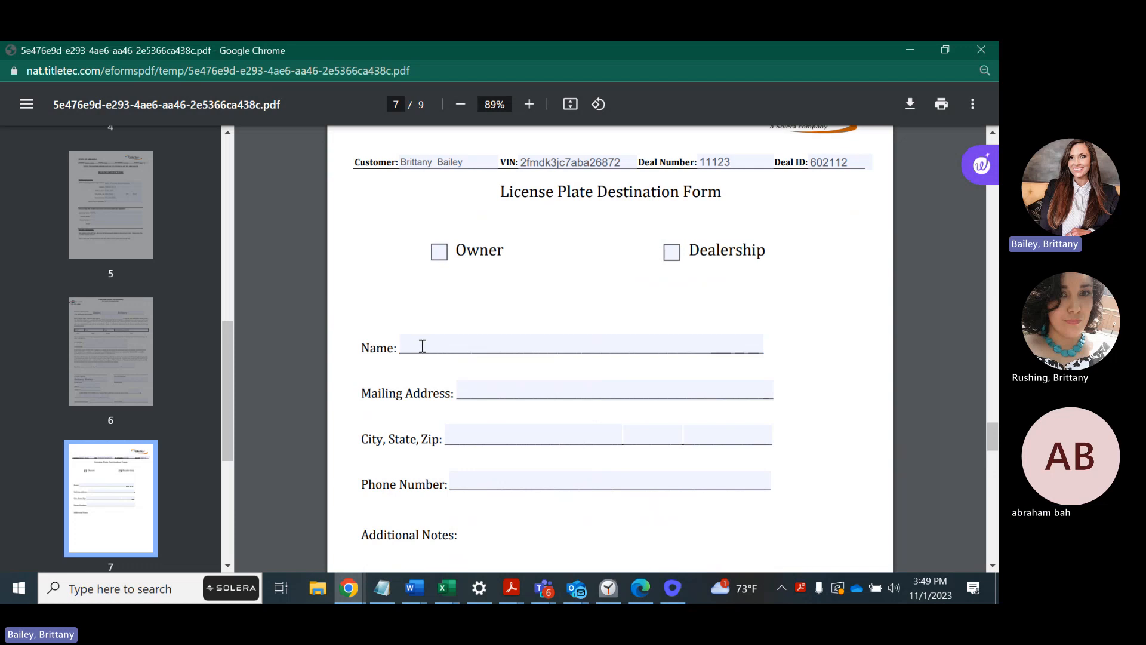
pyautogui.scroll(-4, 567, 412)
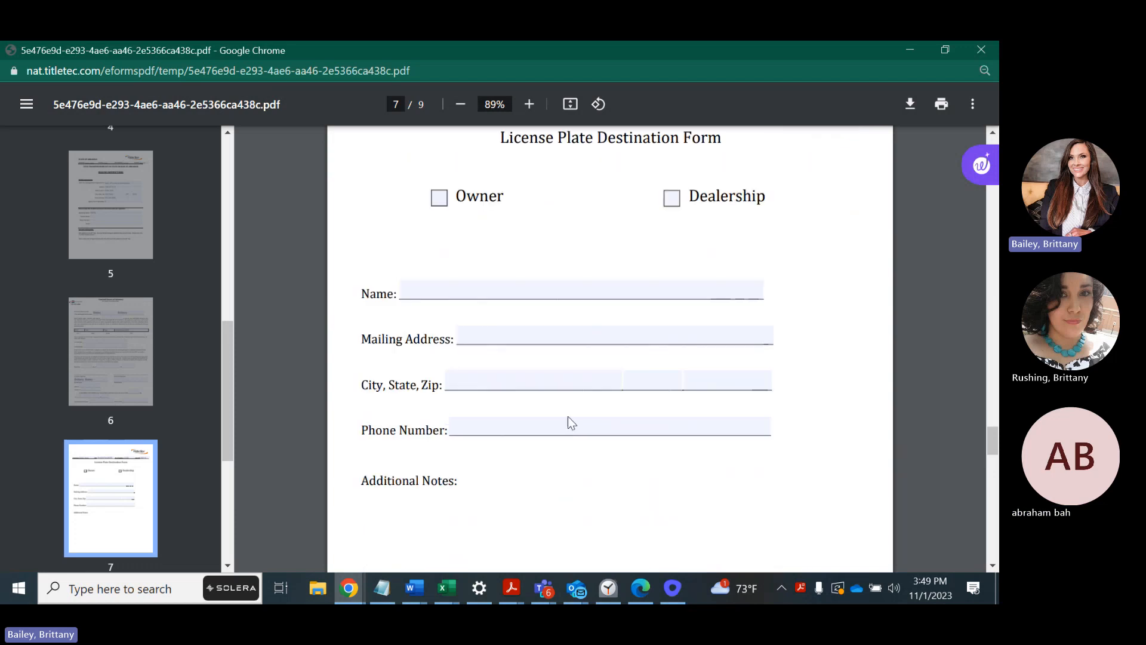
pyautogui.scroll(-4, 567, 413)
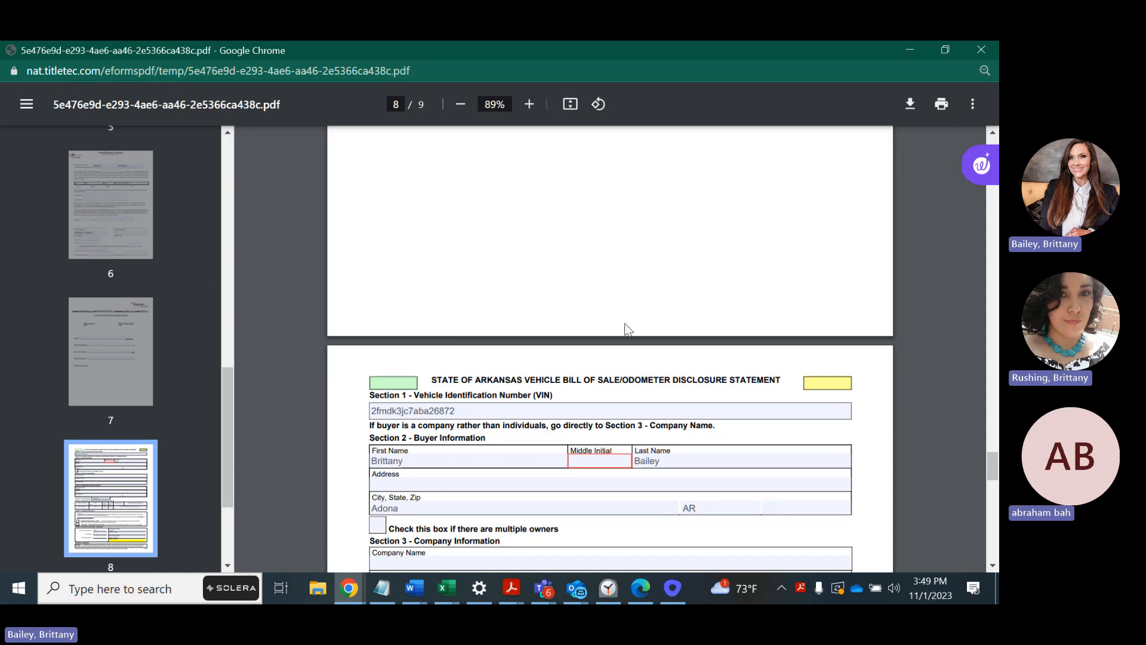
# Enter uppercase A as the buyer's Middle Initial, then continue to the page 9 NAT Deal Summary.
pyautogui.scroll(-1, 551, 339)
pyautogui.scroll(-1, 529, 289)
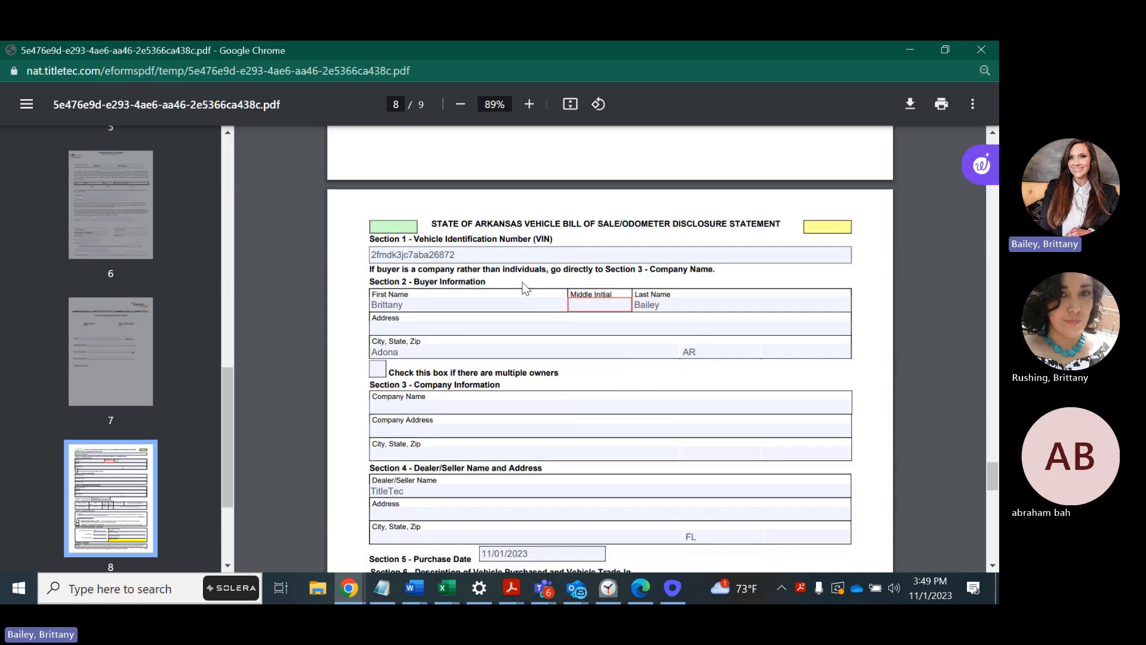
pyautogui.click(585, 305)
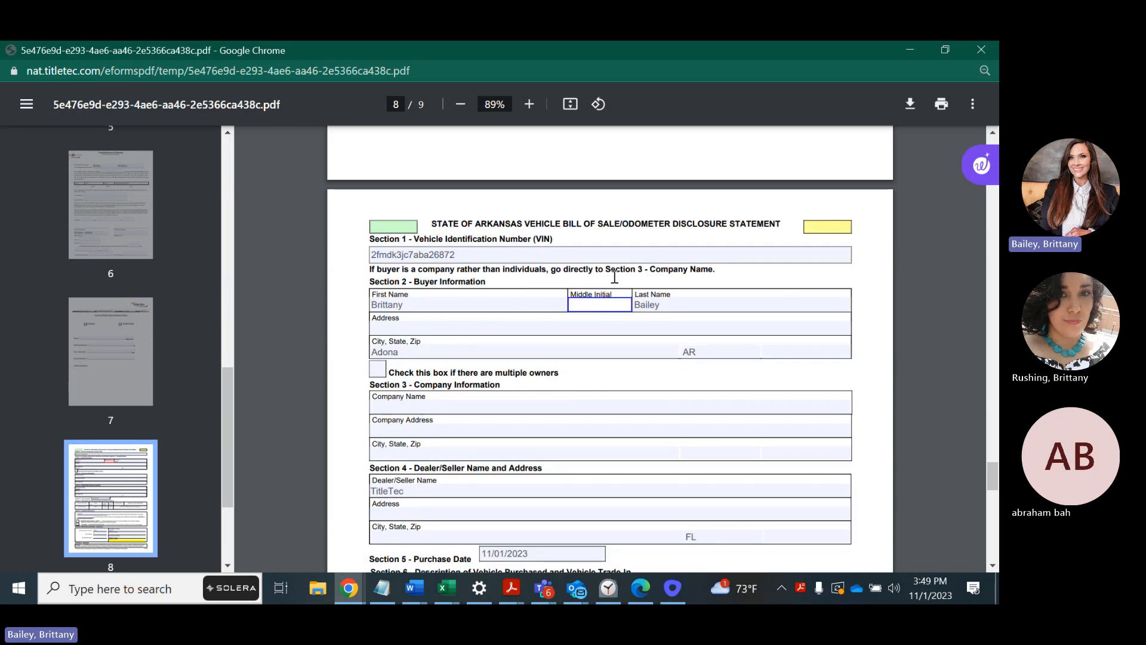
pyautogui.write('a')
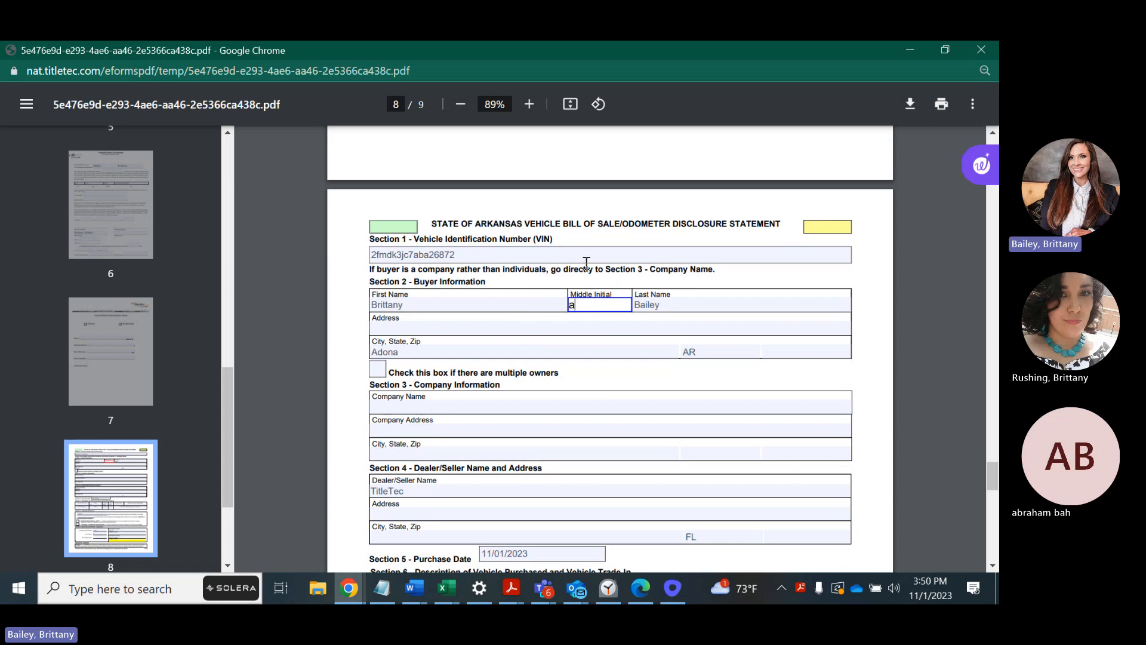
pyautogui.click(595, 222)
pyautogui.click(595, 303)
pyautogui.press('BackSpace')
pyautogui.write('A')
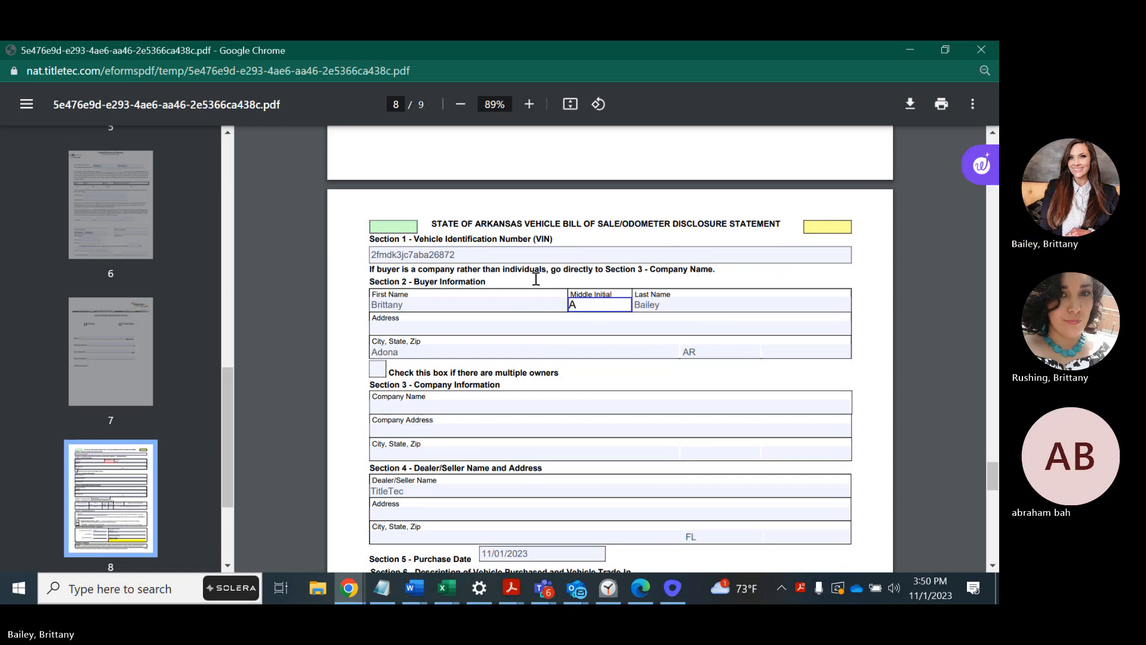
pyautogui.scroll(-6, 534, 286)
pyautogui.scroll(-5, 573, 322)
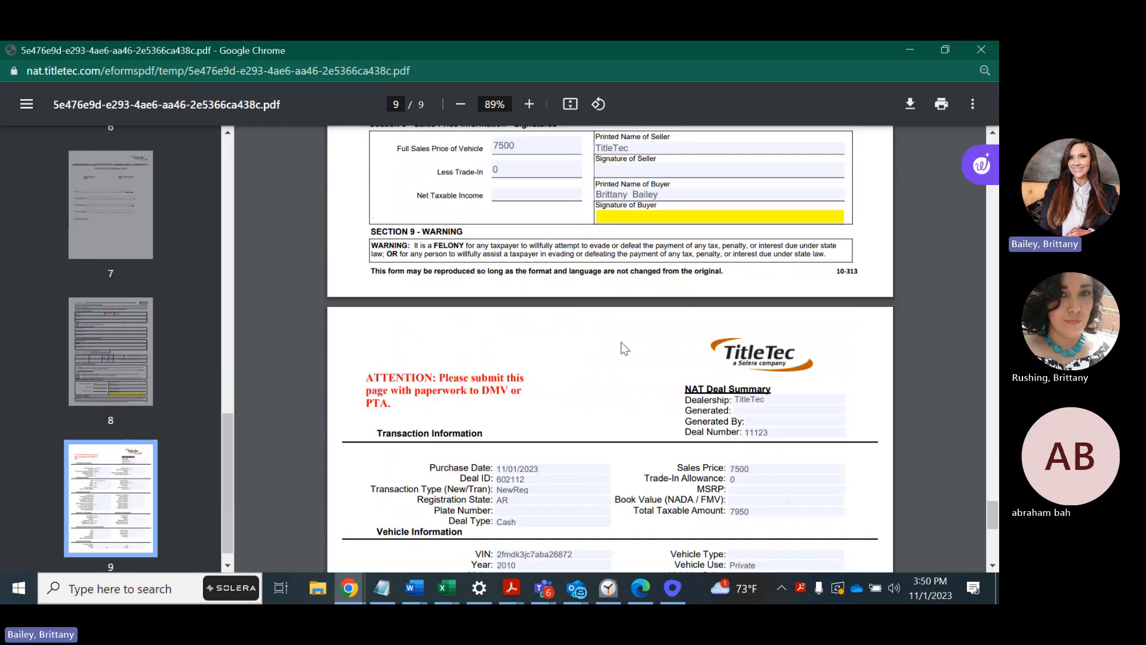
pyautogui.scroll(-1, 621, 341)
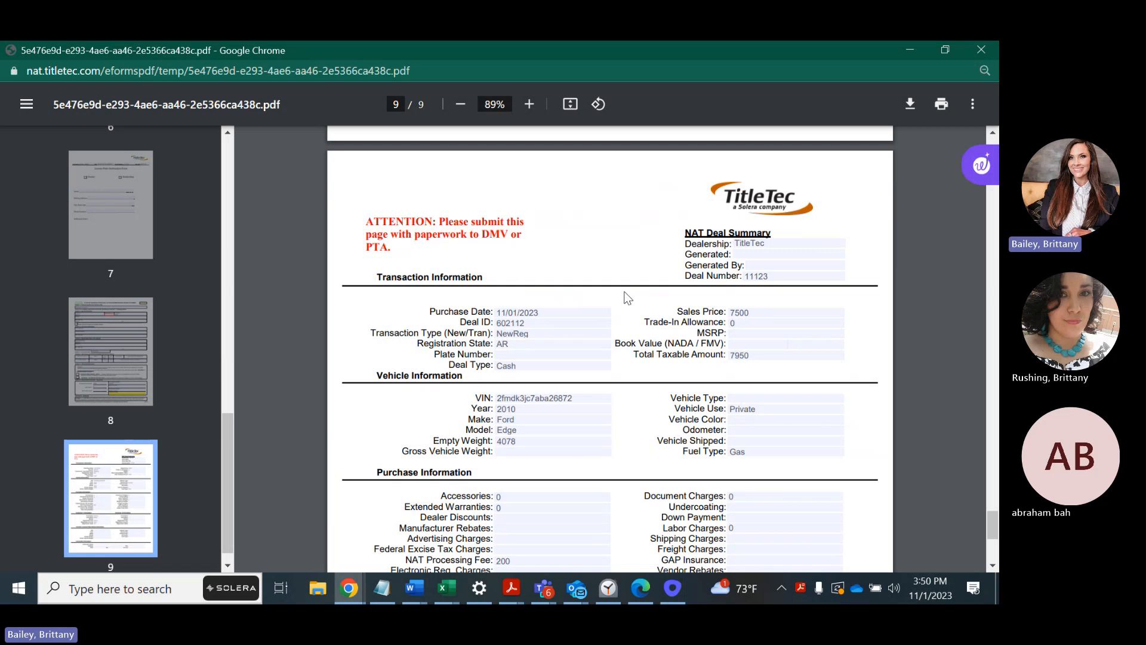
pyautogui.scroll(-1, 568, 289)
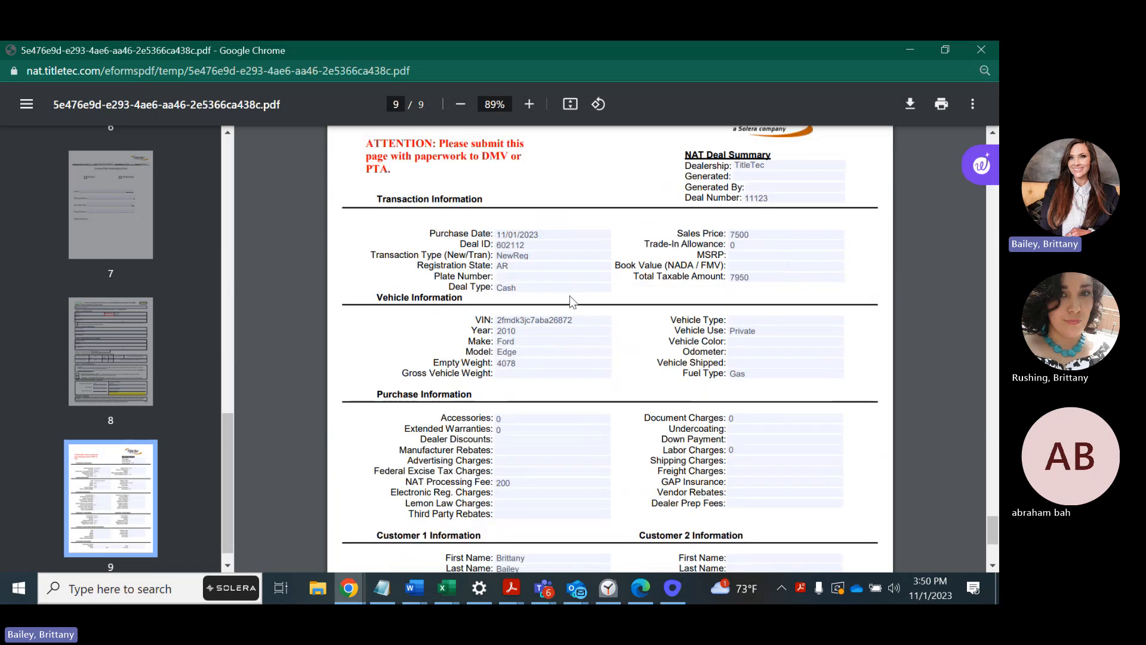
pyautogui.scroll(-1, 569, 296)
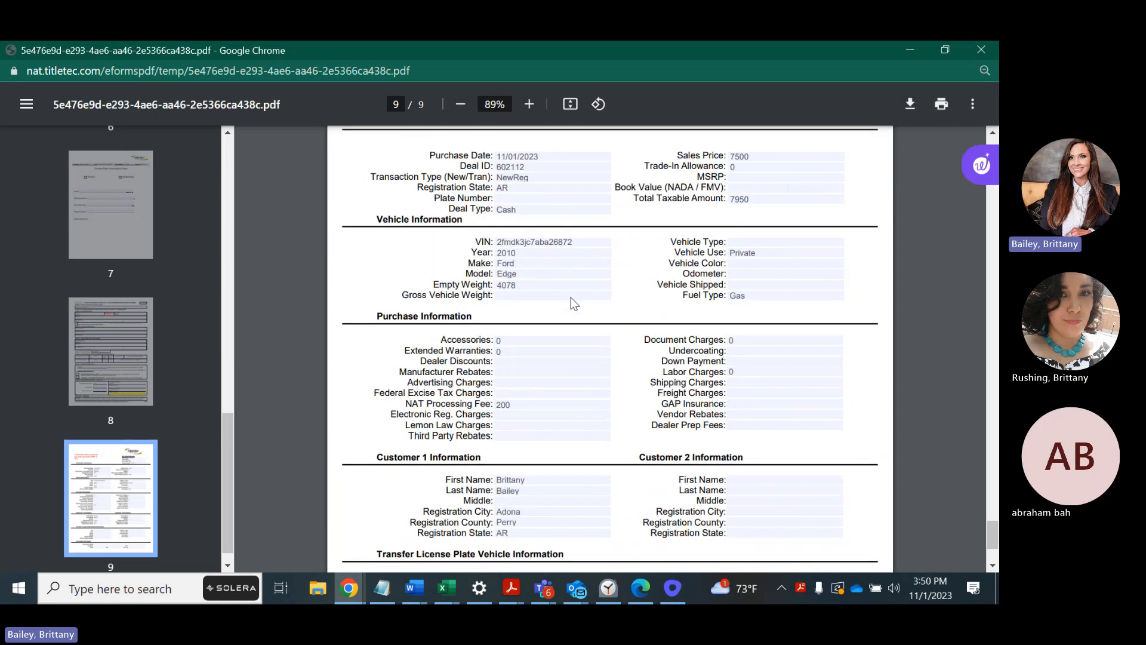
pyautogui.scroll(-1, 570, 309)
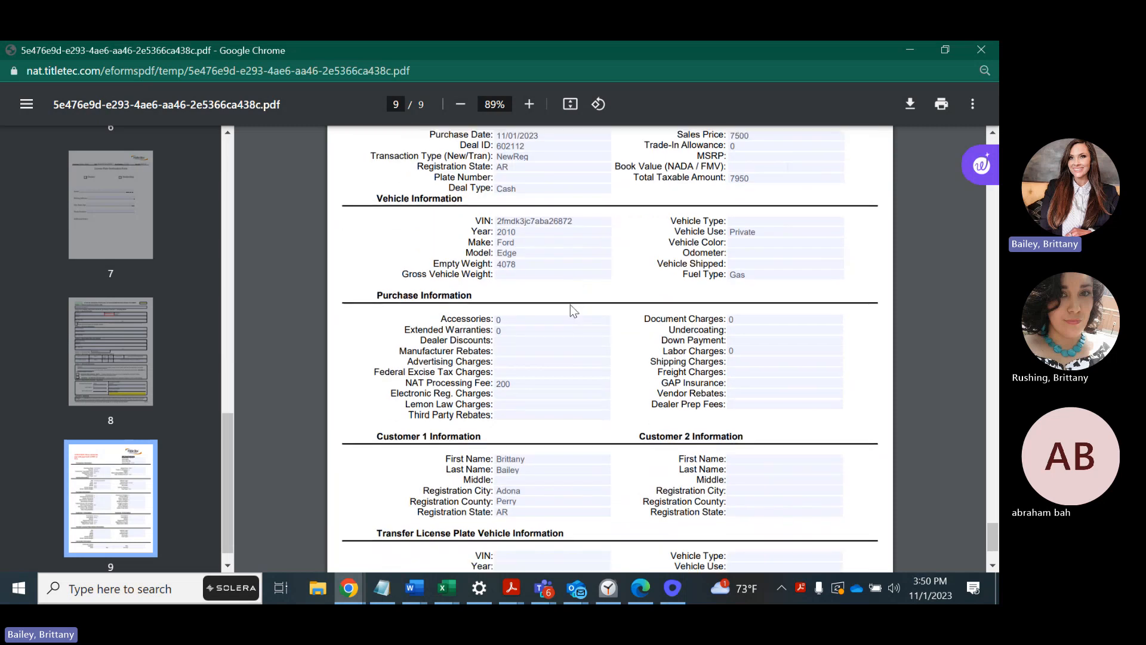
pyautogui.scroll(1, 583, 305)
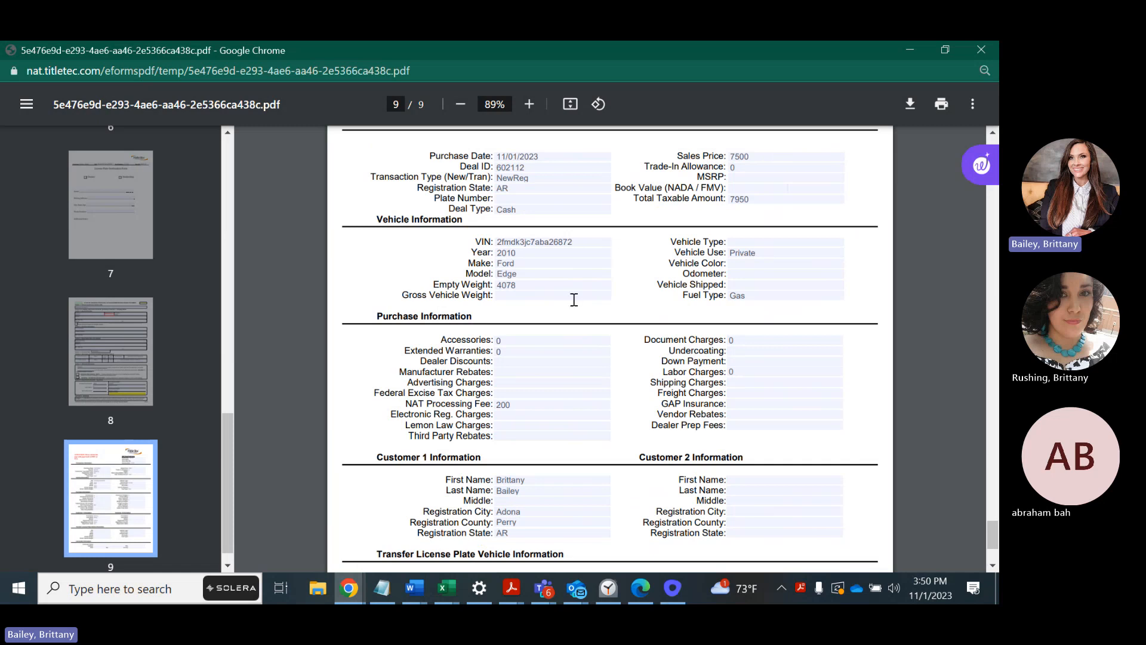
pyautogui.scroll(-2, 644, 388)
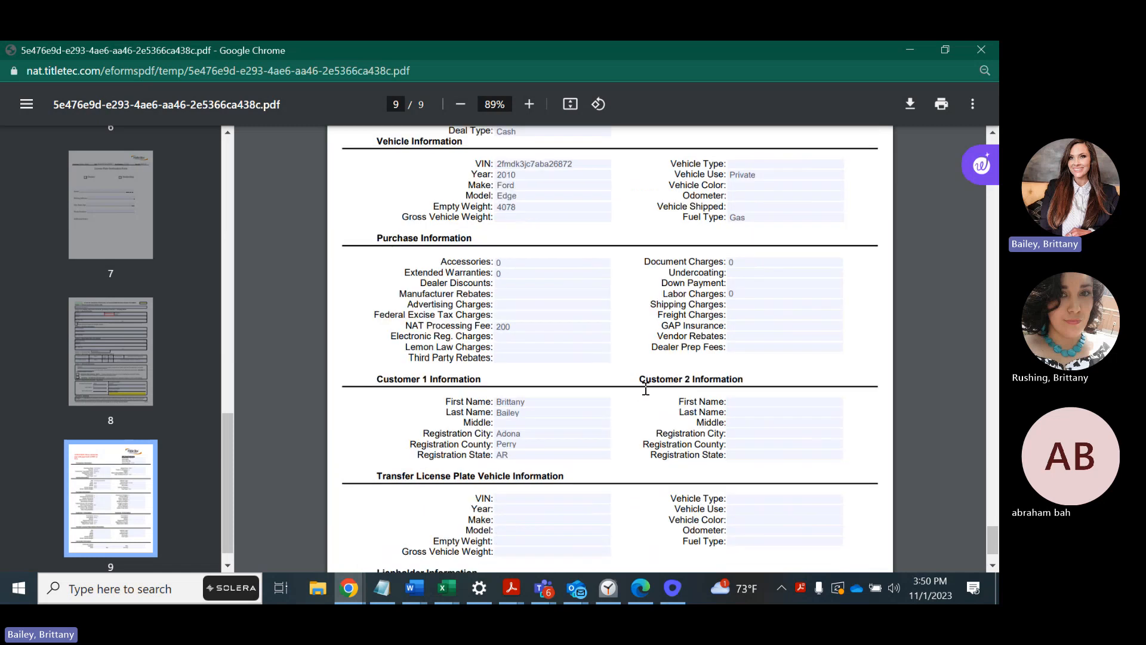